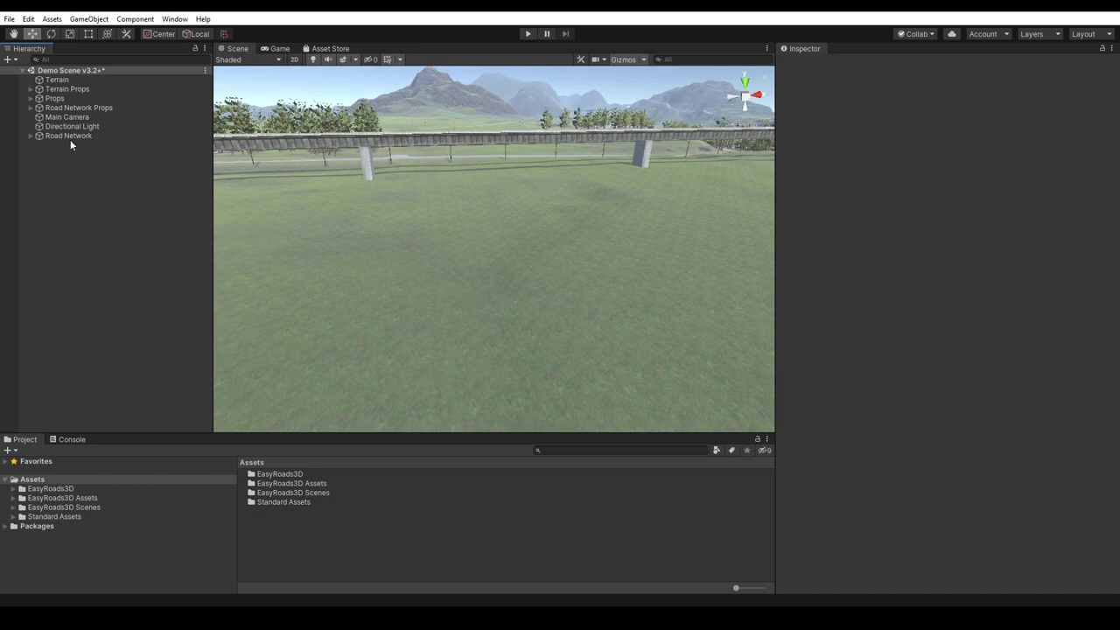
With Road Network selected, create a new side object in the Side Object Manager.
click(69, 136)
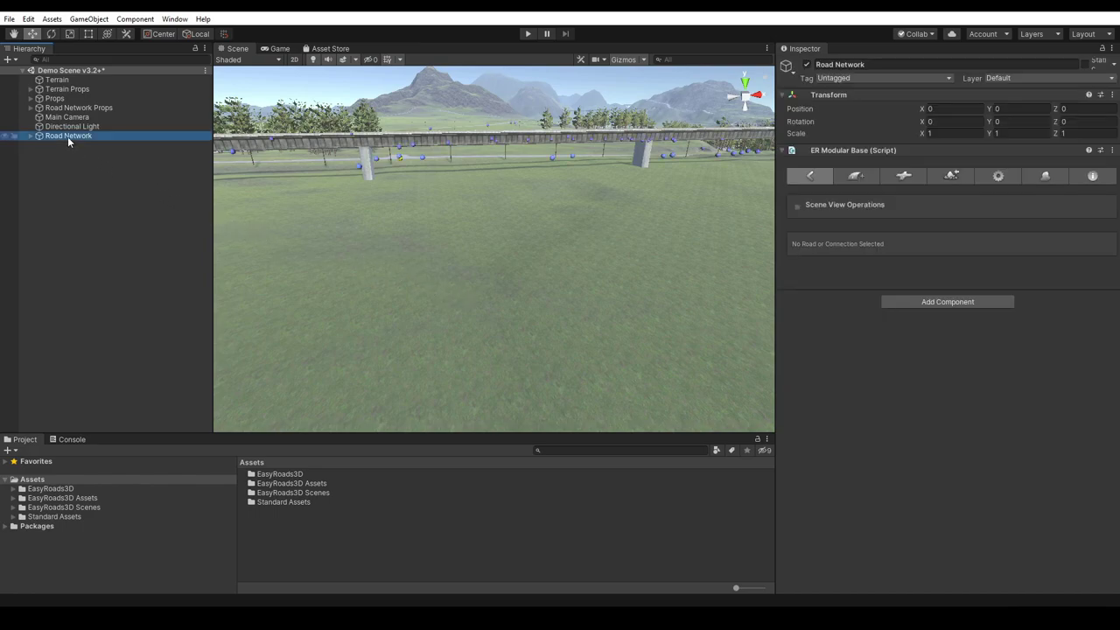
click(1054, 176)
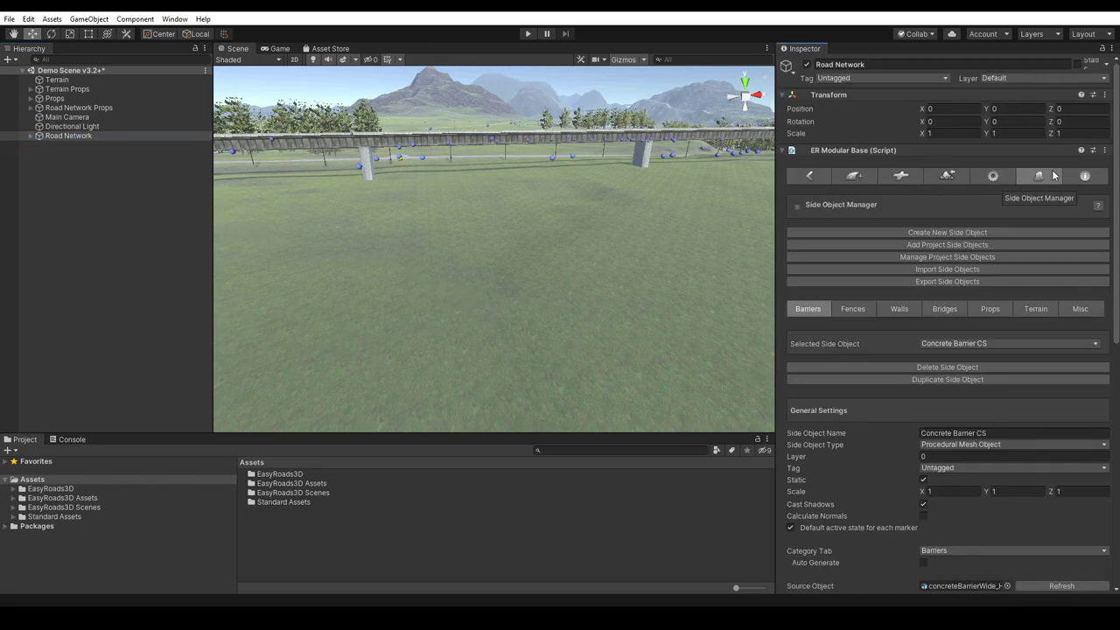
click(946, 231)
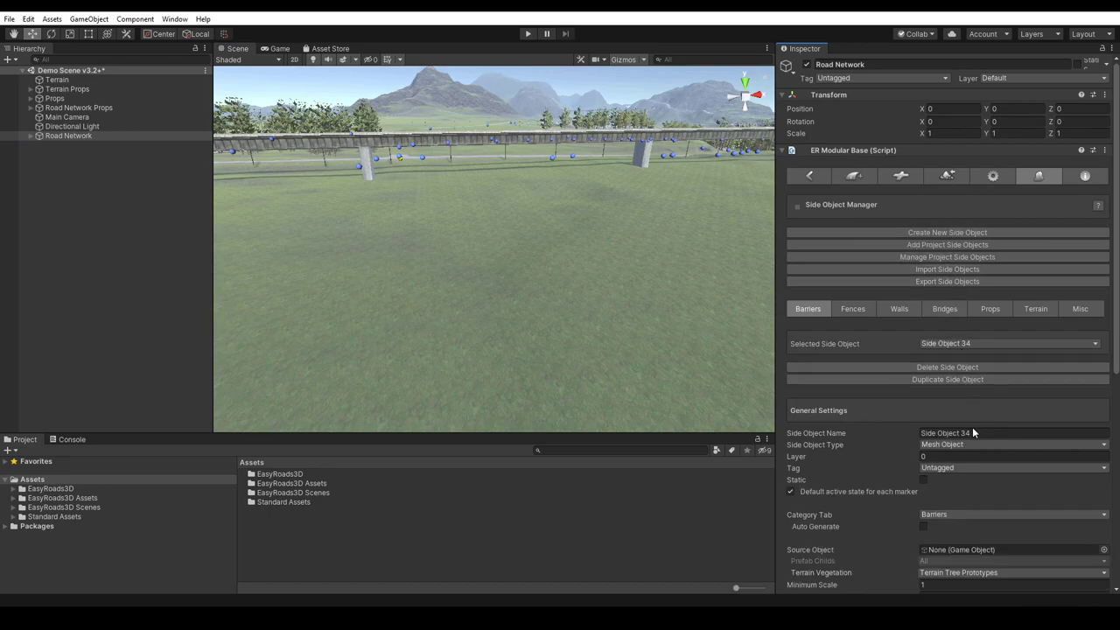
Rename the side object to 'Procedural Mesh Example' and set its type to Procedural Mesh Object.
click(927, 433)
text(Procedural Mesh Example)
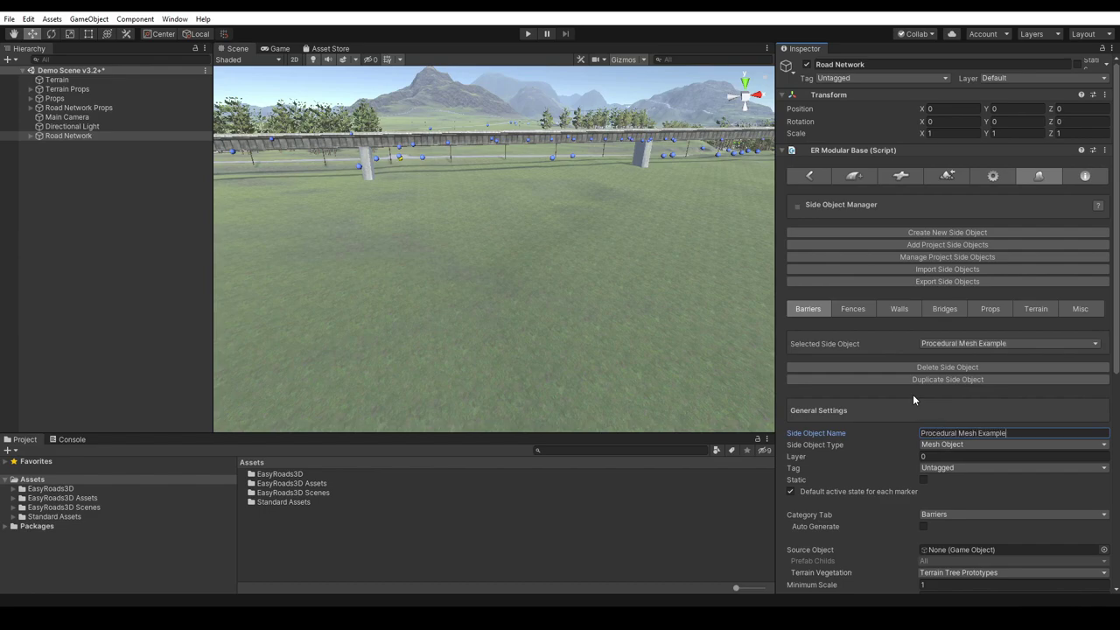
click(972, 443)
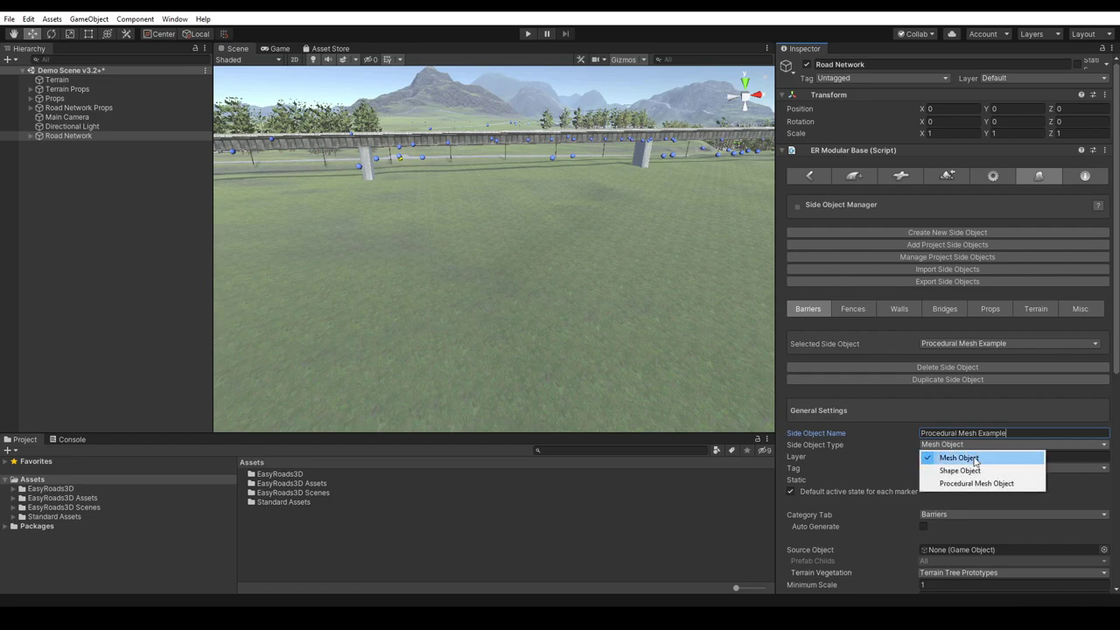
click(974, 484)
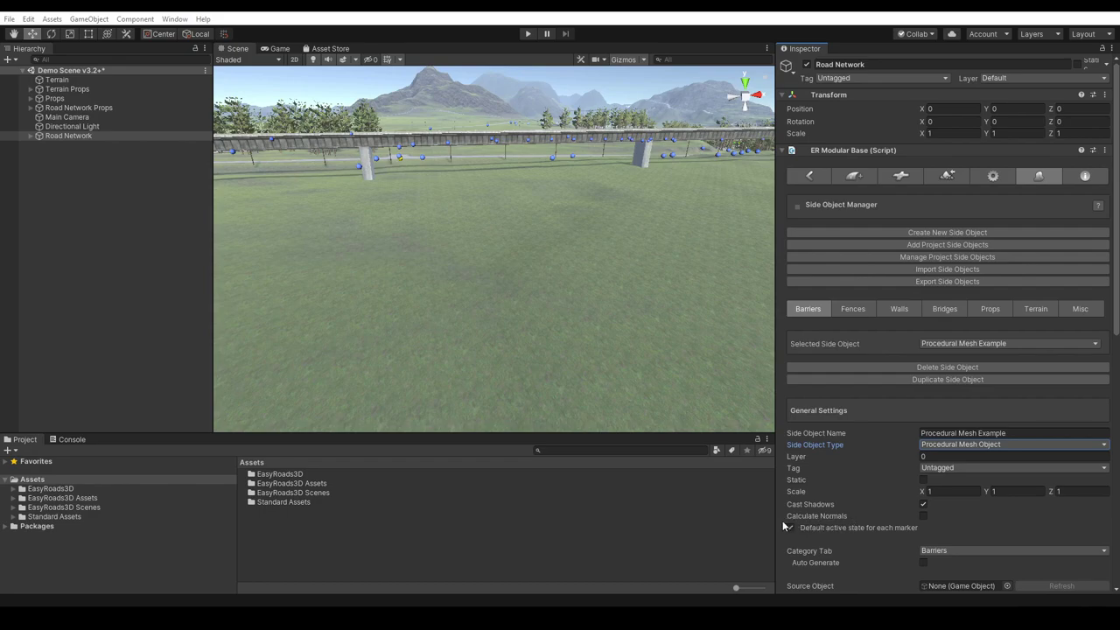
Enable 'Default active state for each marker' for the Procedural Mesh Example side object.
click(789, 527)
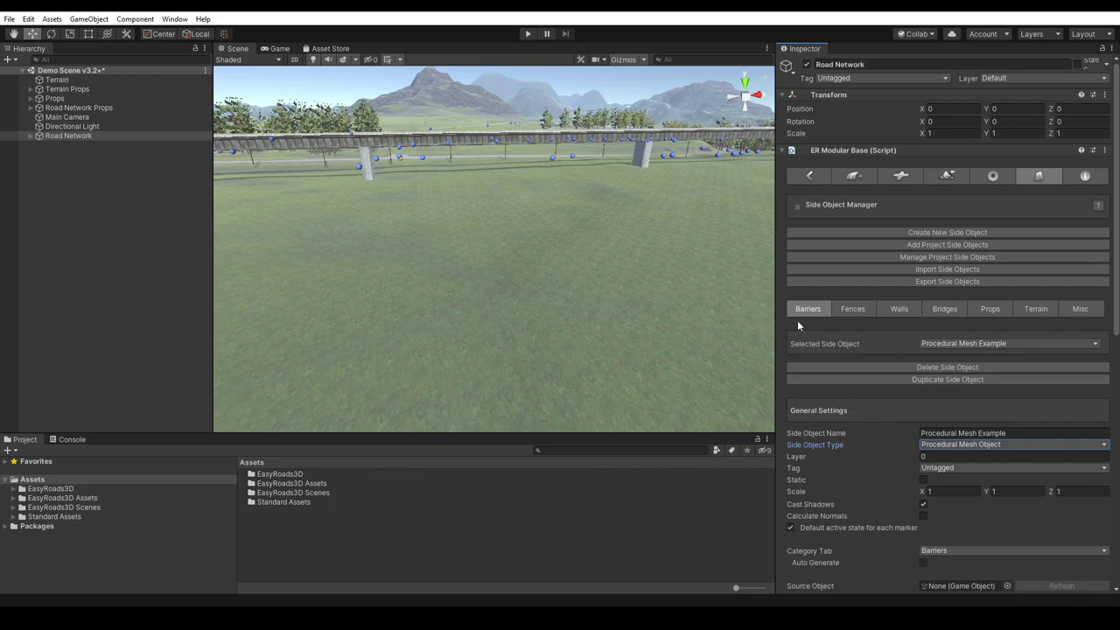
scroll(1100, 374, down, 7)
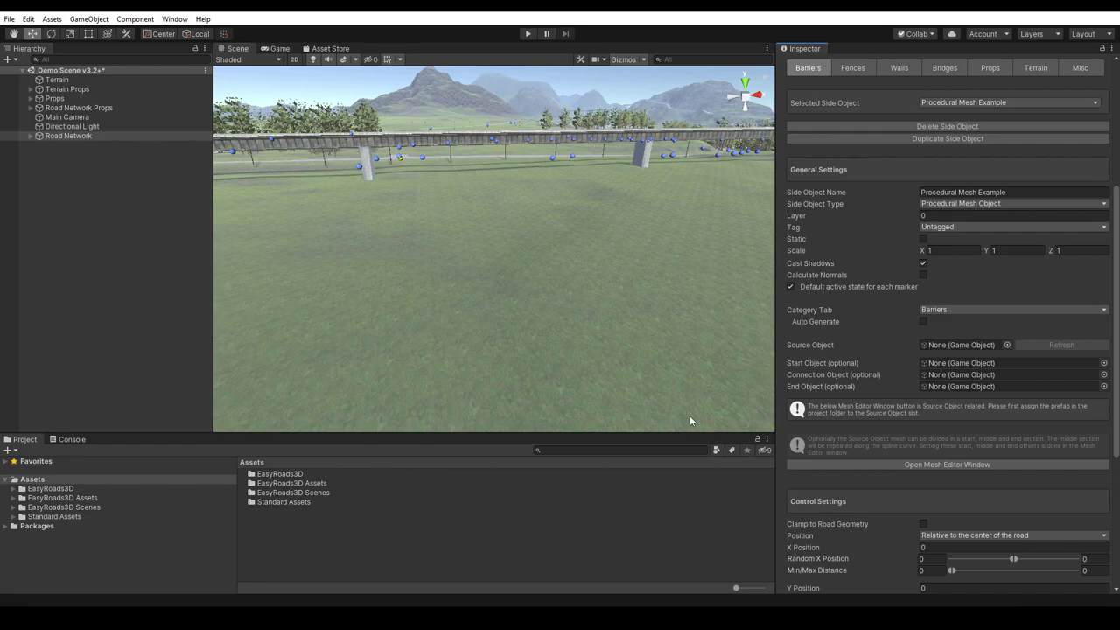
Search 'concreteBarrier' and assign concreteBarrierWide_Hi as the Source Object, then clear the search.
click(575, 450)
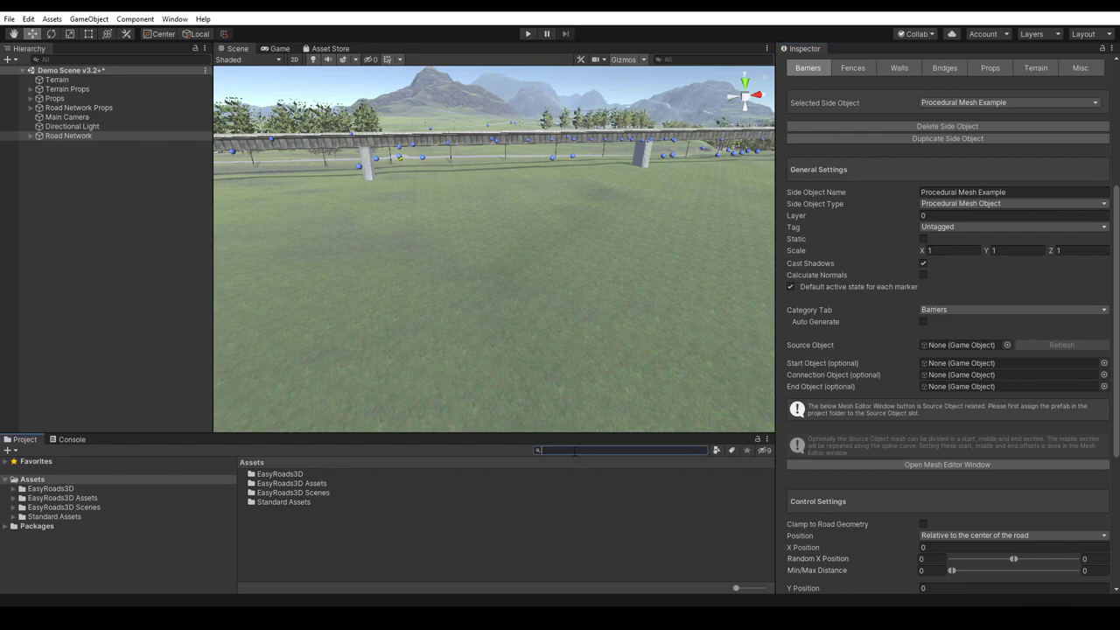
text(concreteBarrier)
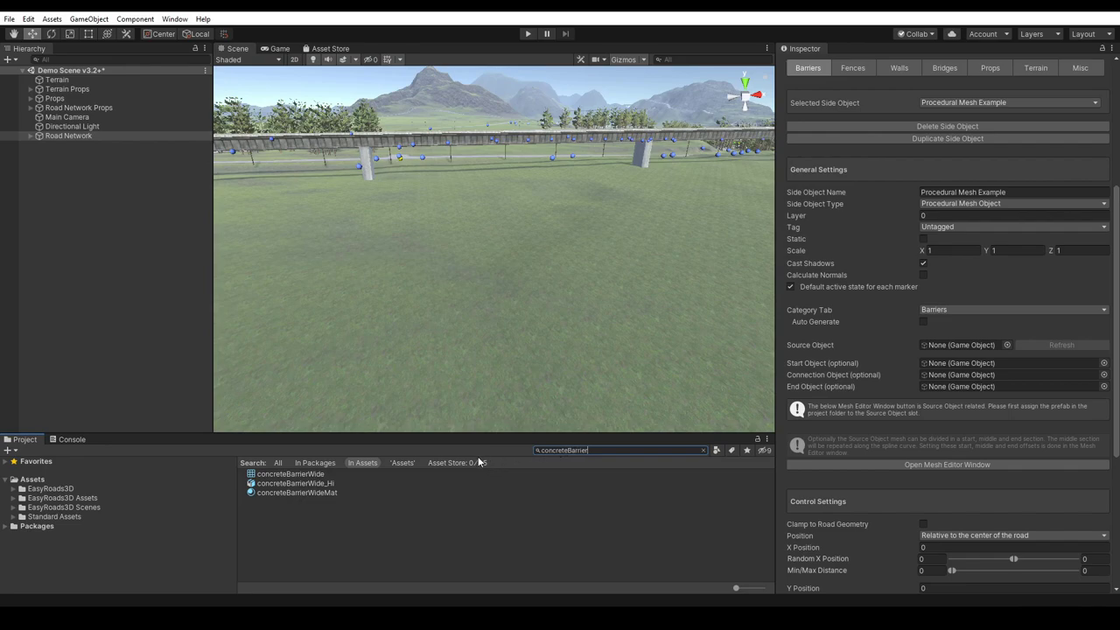
click(313, 487)
drag(313, 486, 956, 347)
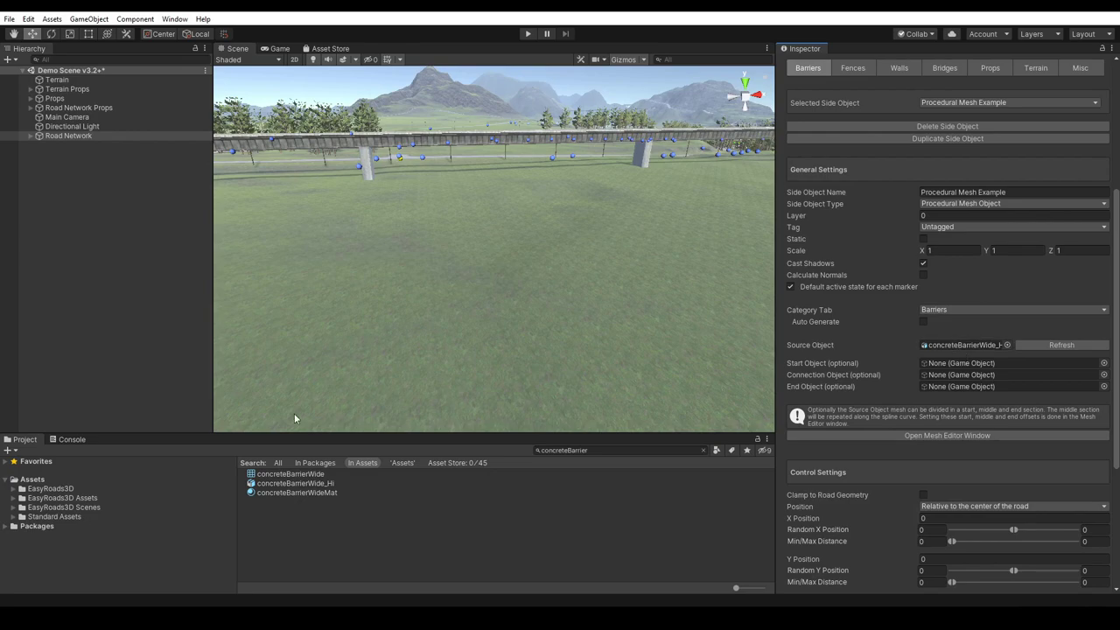
click(37, 479)
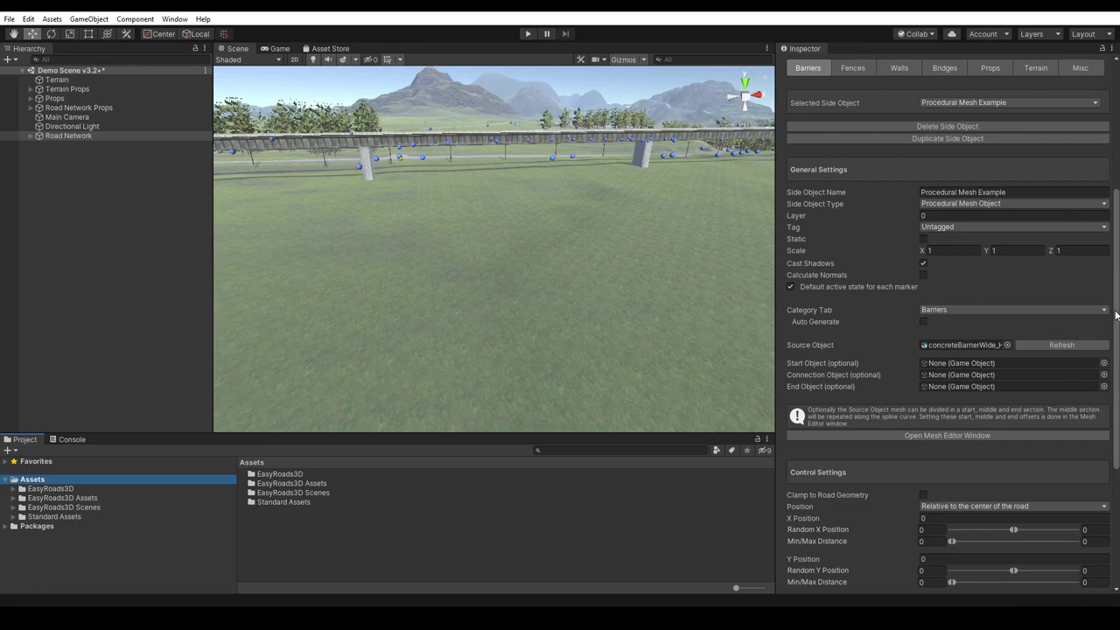
drag(1113, 307, 1114, 229)
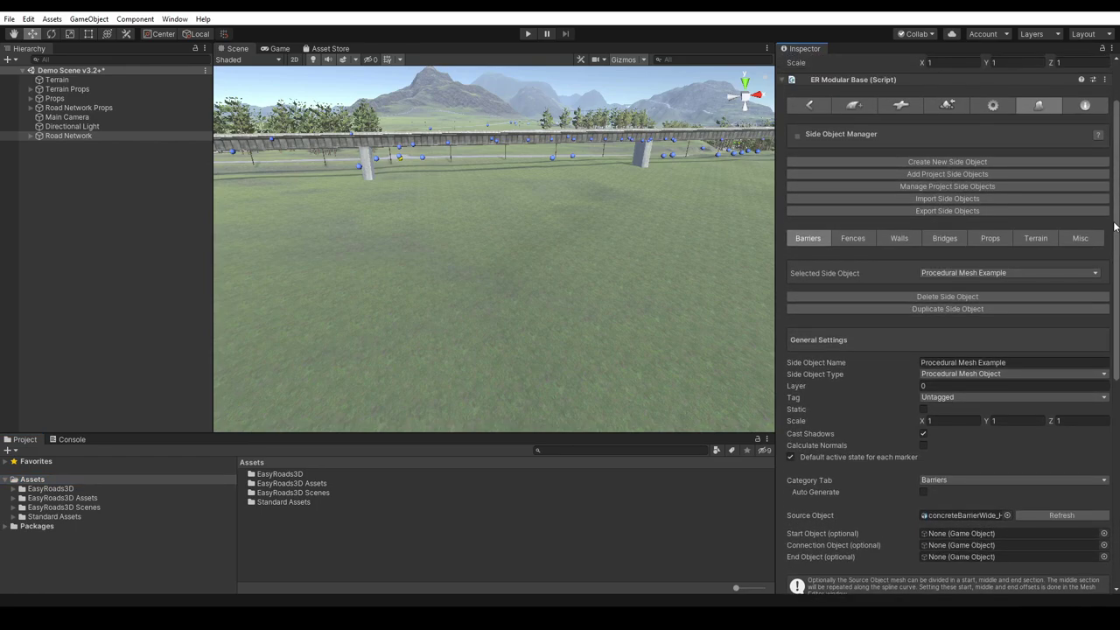
Add a new road object of type '2. Primary Road'.
click(858, 104)
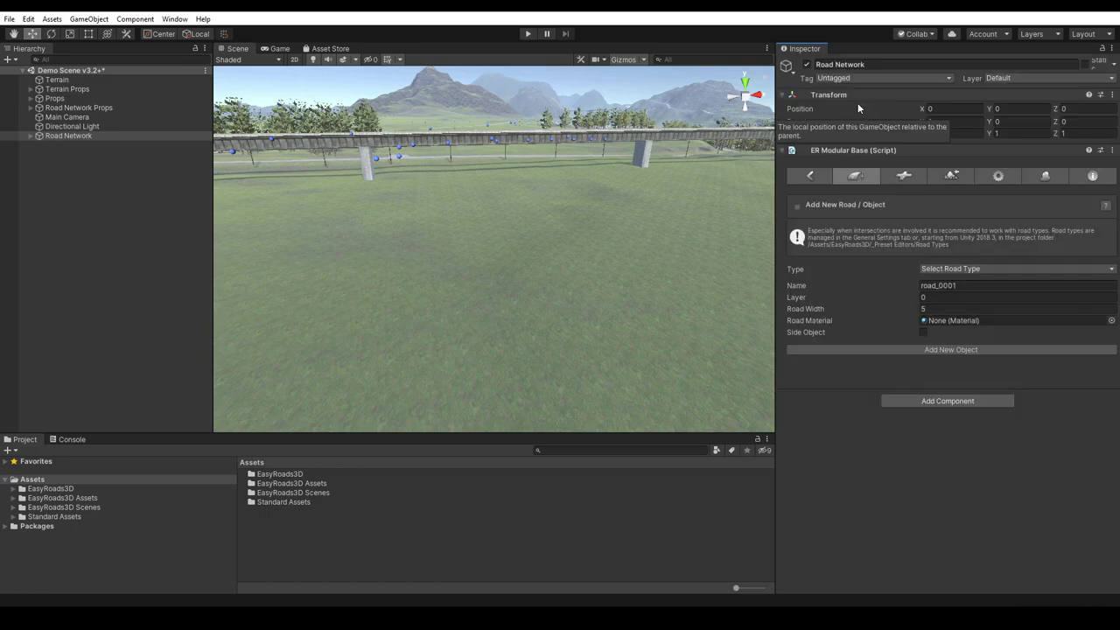
click(963, 269)
click(962, 310)
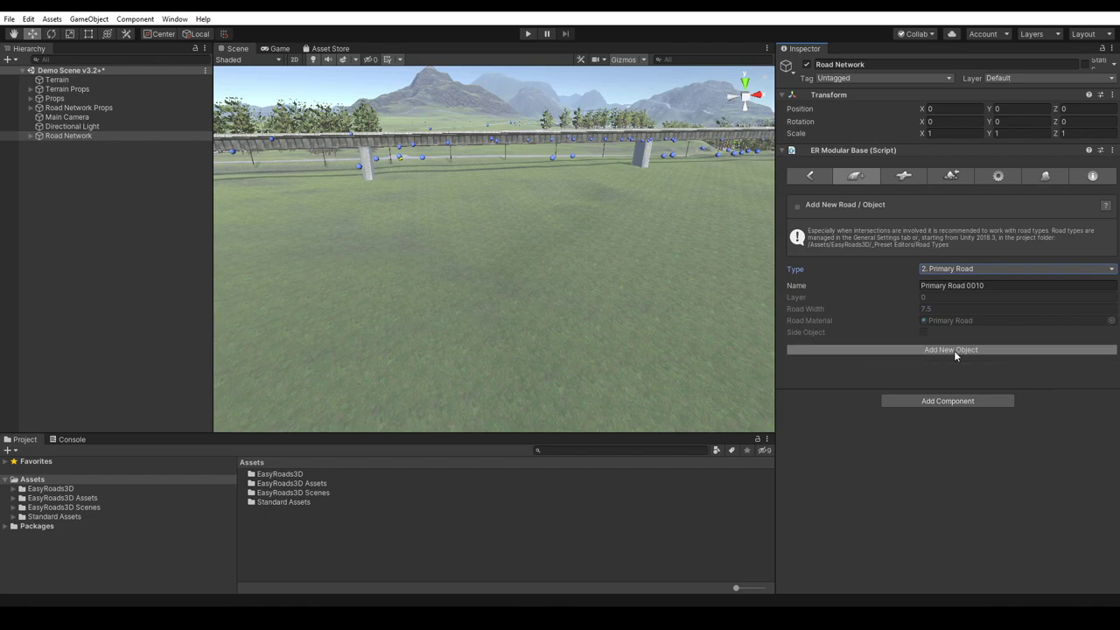
click(954, 350)
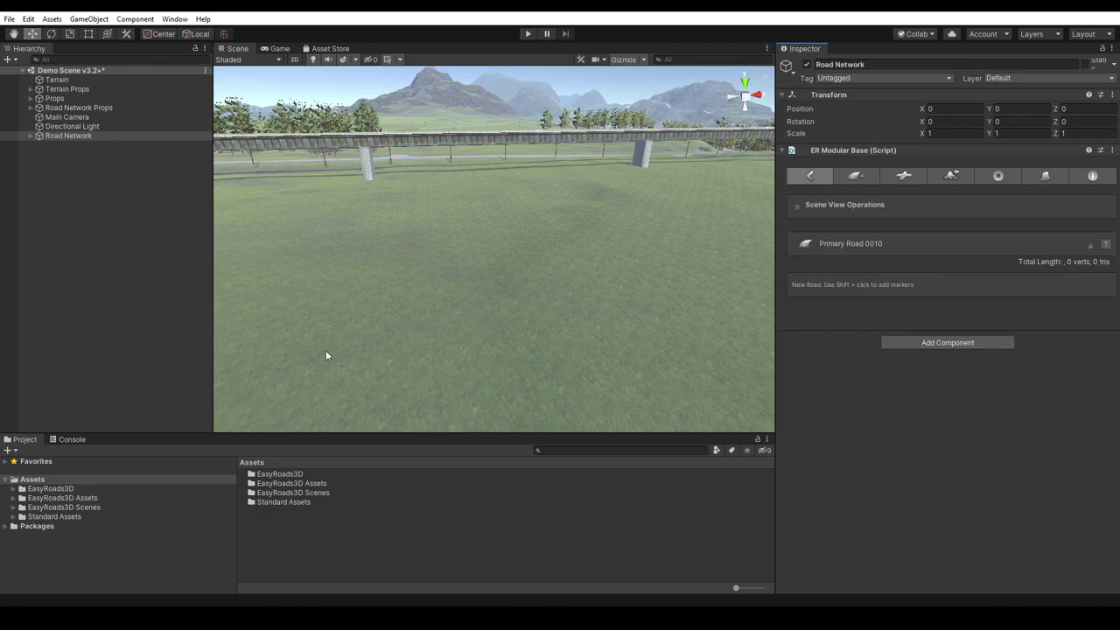
Place three road markers across the grass and slightly raise the middle marker.
shift+click(286, 372)
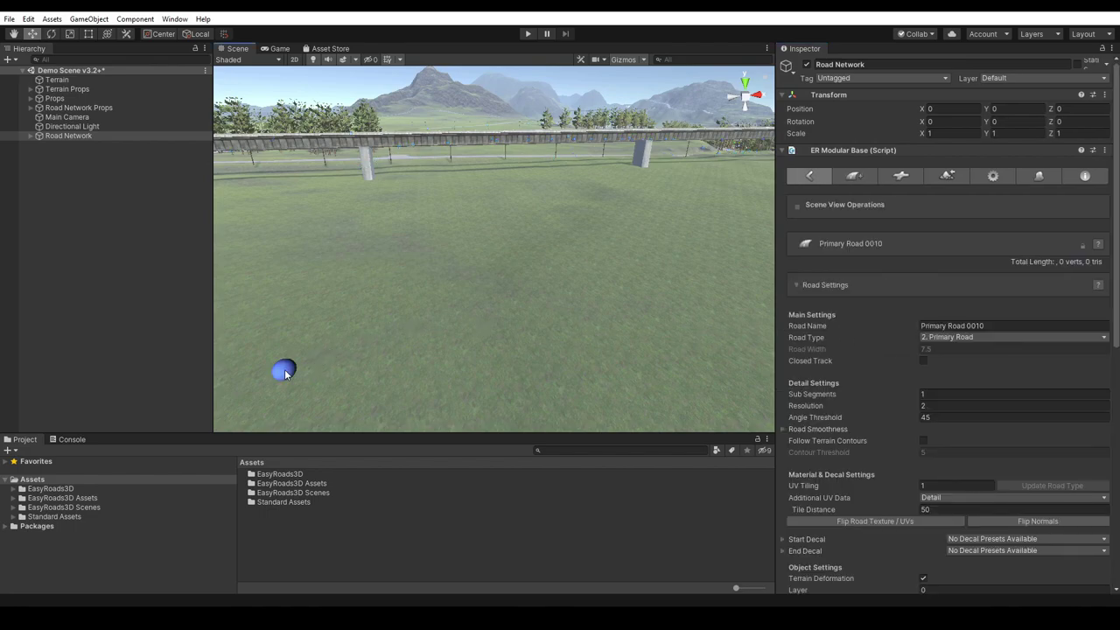
shift+click(523, 259)
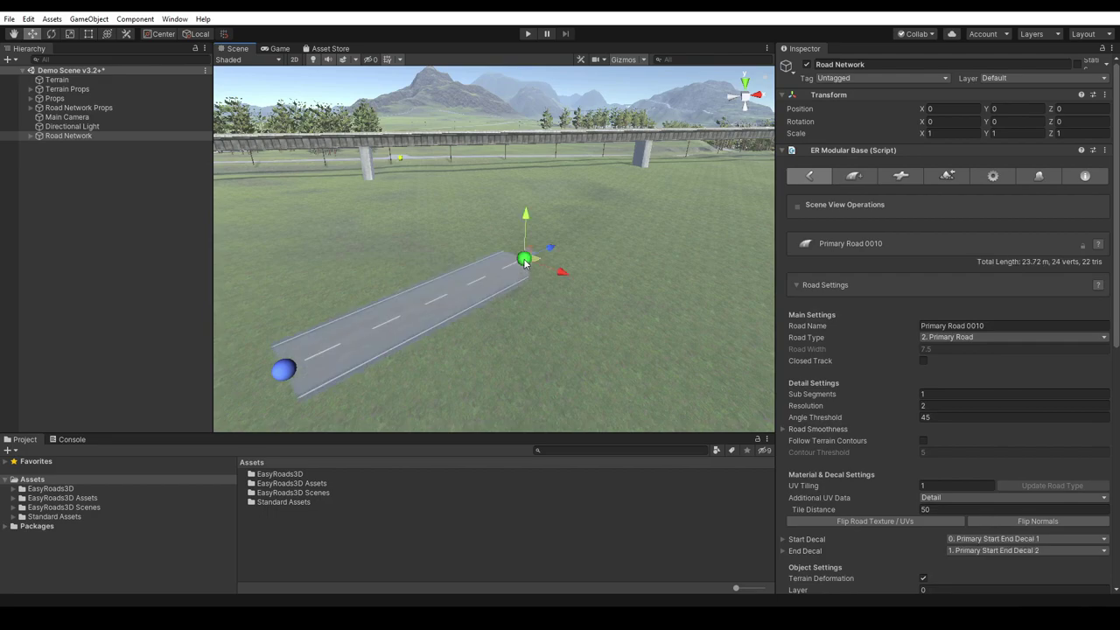
shift+click(691, 194)
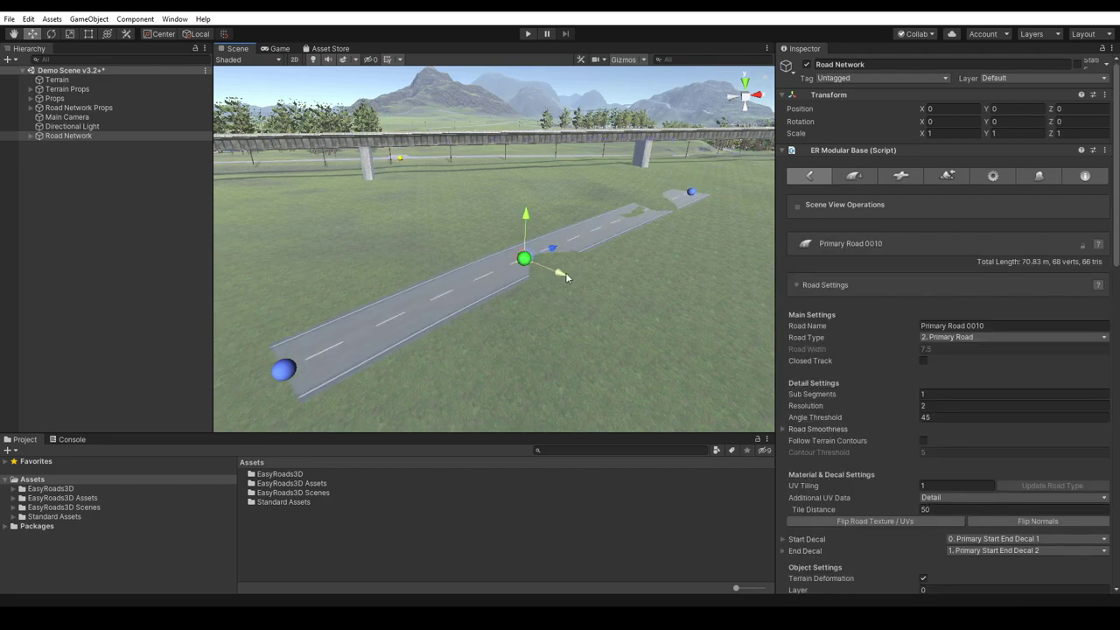
drag(562, 273, 570, 274)
drag(536, 222, 538, 214)
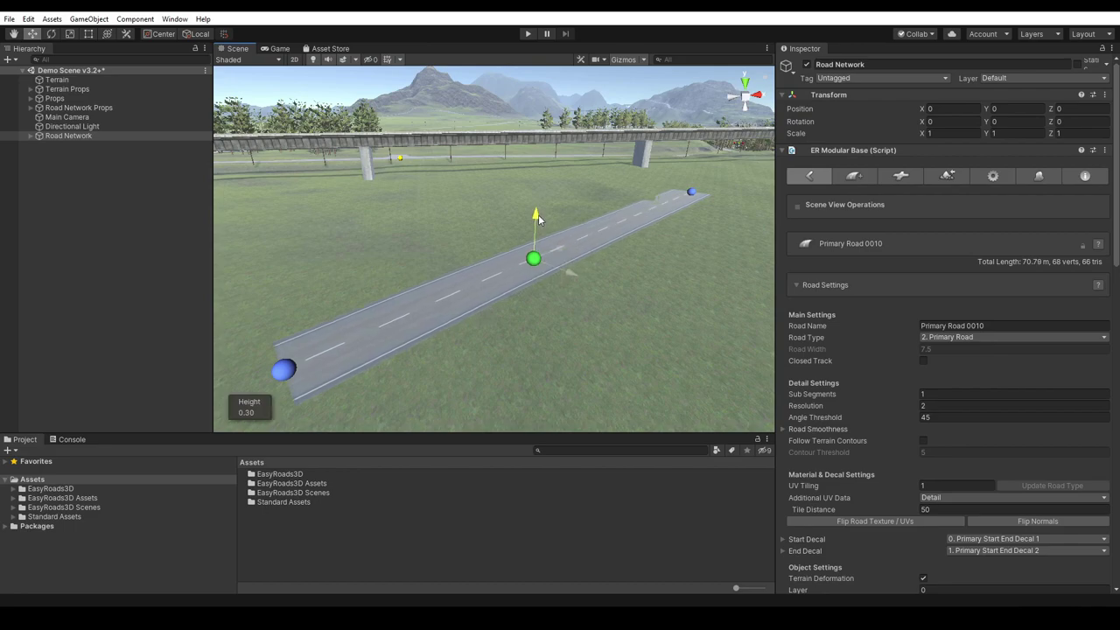
click(797, 283)
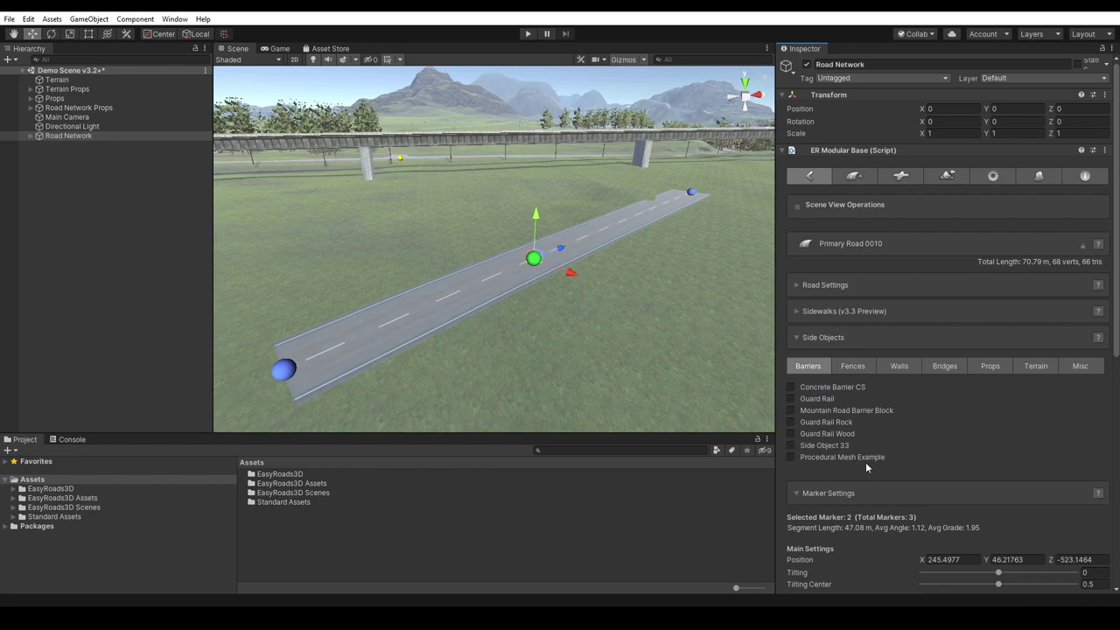
Tick Procedural Mesh Example under Barriers, then return to its Side Object Manager settings.
click(790, 457)
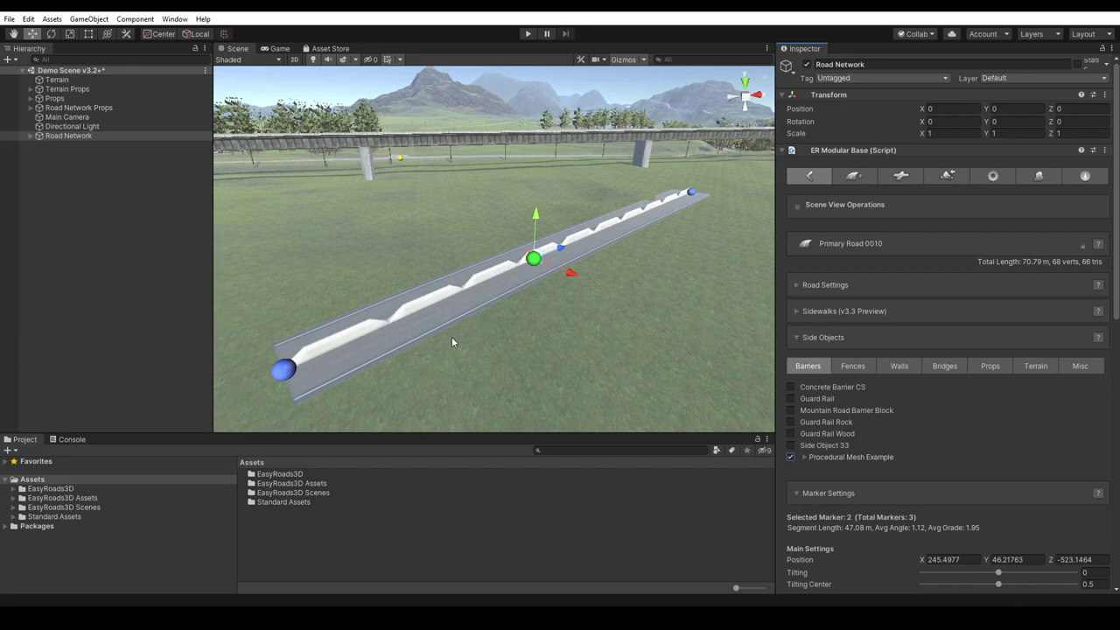
click(1038, 172)
scroll(932, 425, down, 8)
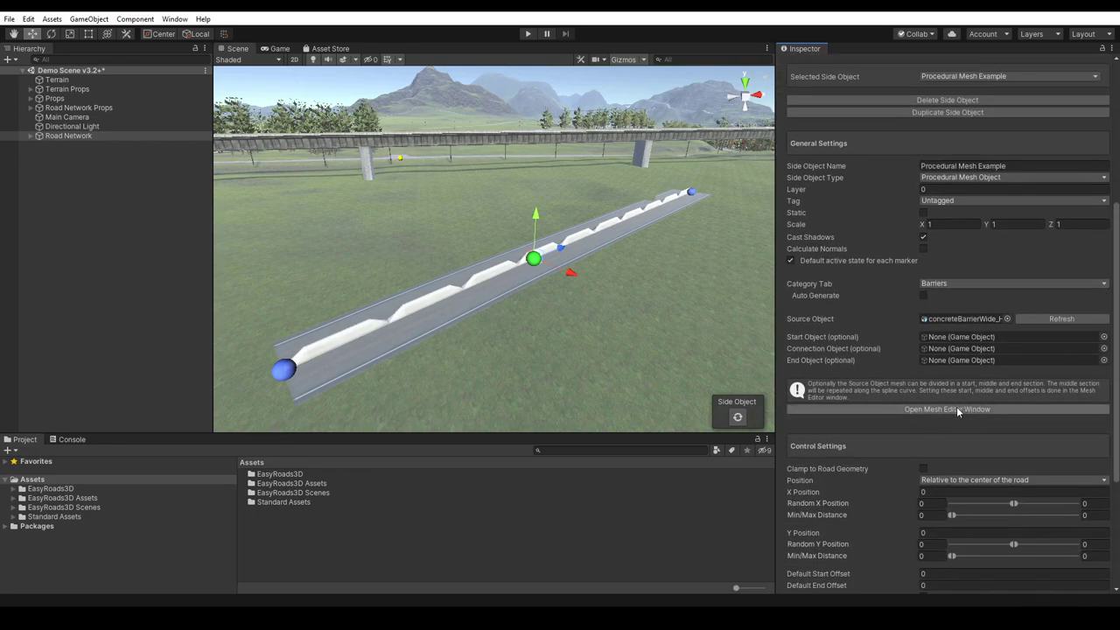
Open the barrier's Mesh Editor window, centre the preview, and keep 'Trace on' at y-axis.
click(956, 409)
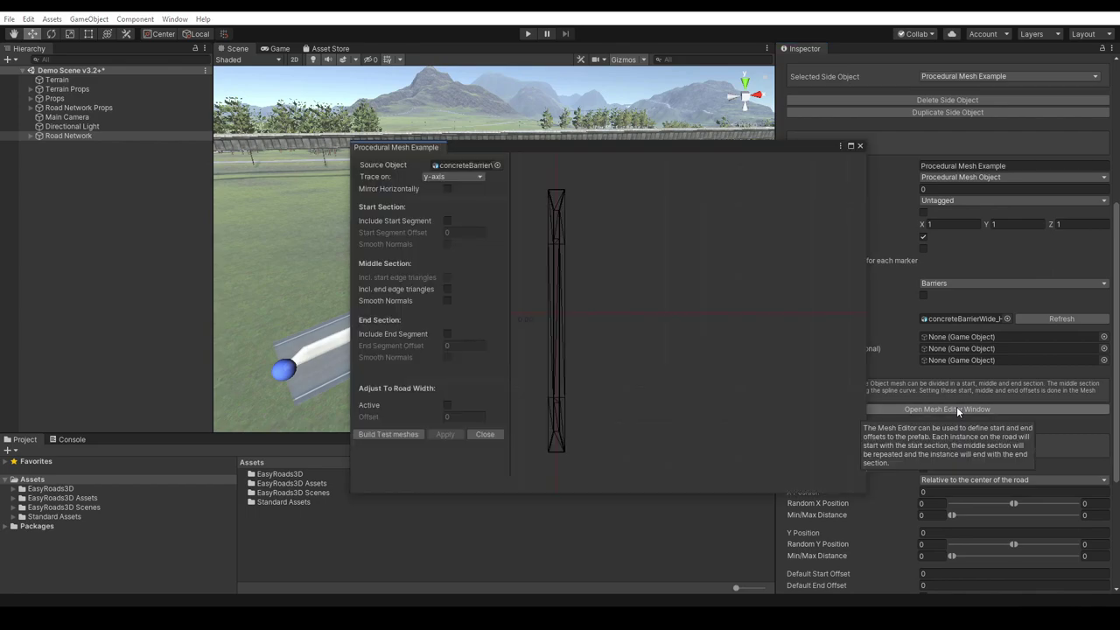
drag(671, 150, 559, 75)
drag(536, 282, 623, 291)
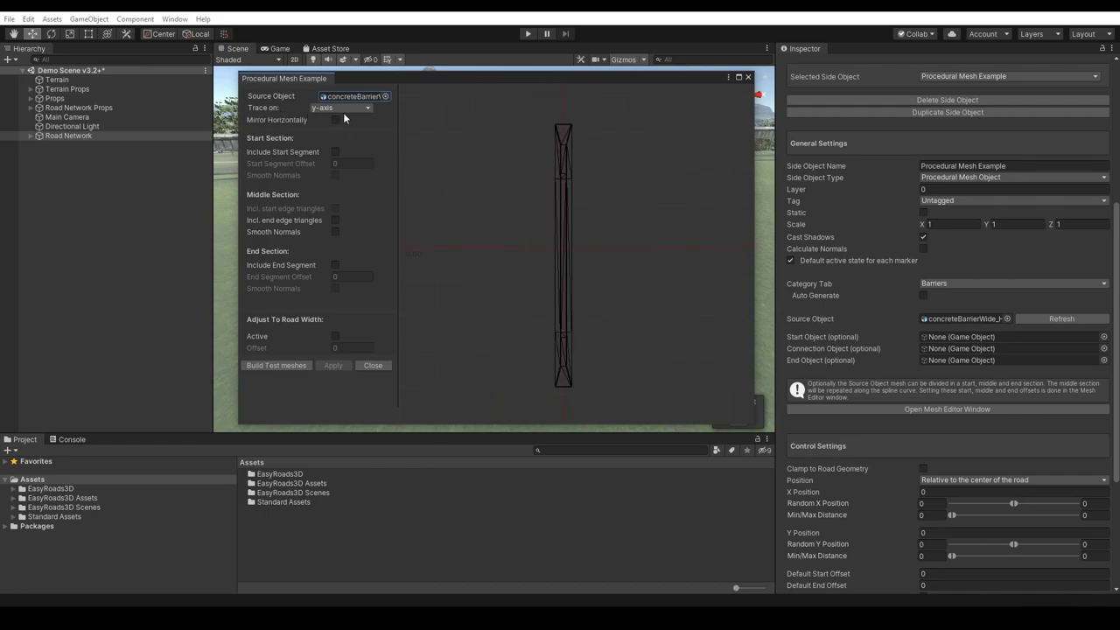
click(368, 108)
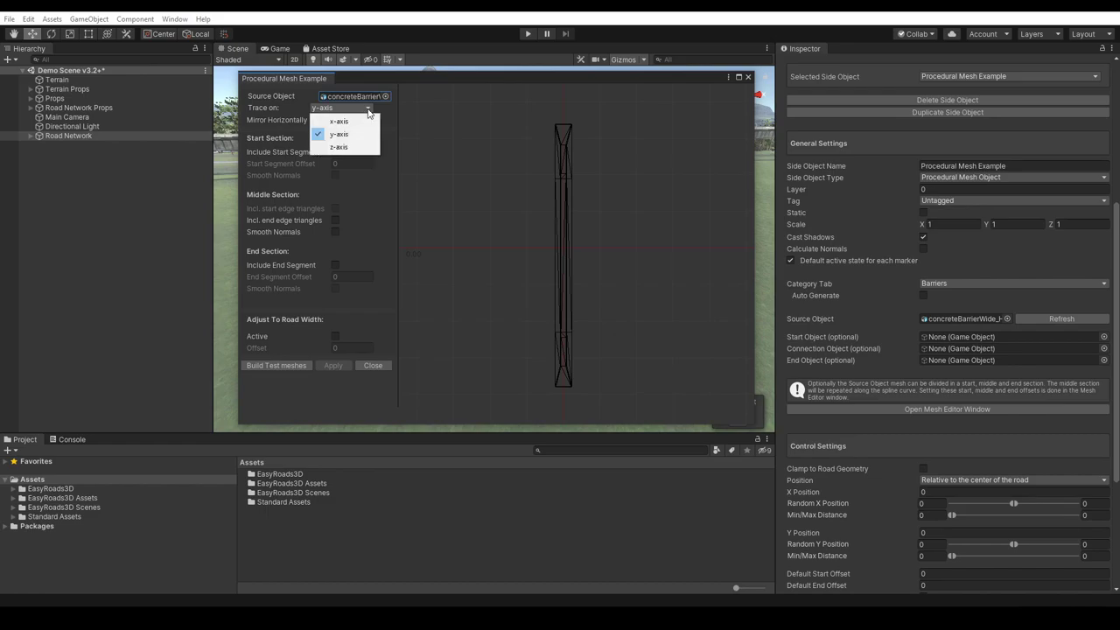
click(367, 109)
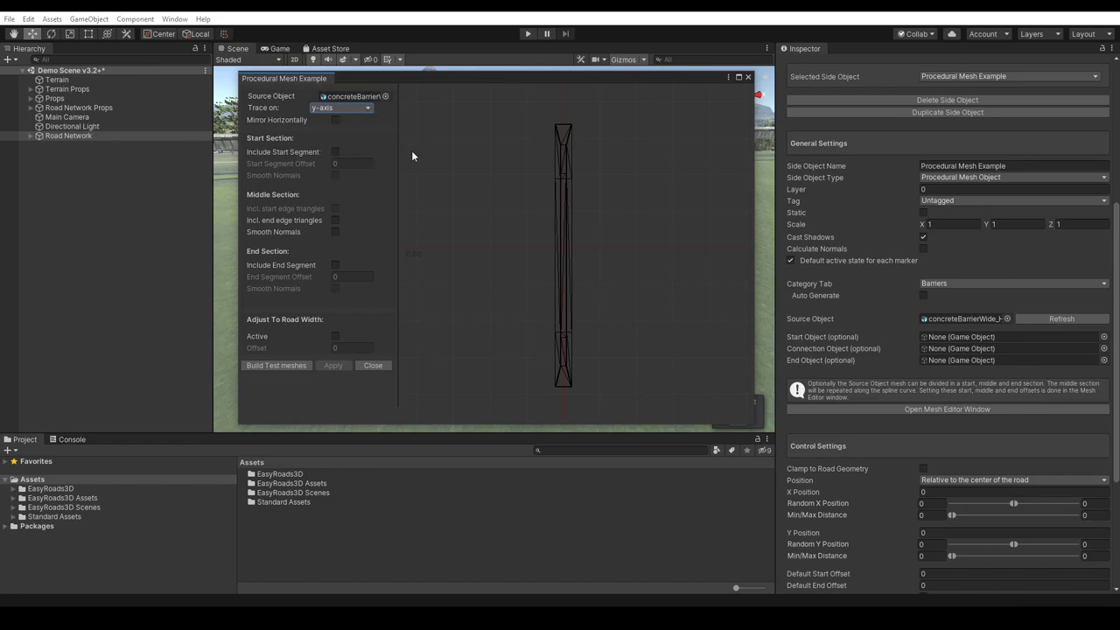
click(335, 151)
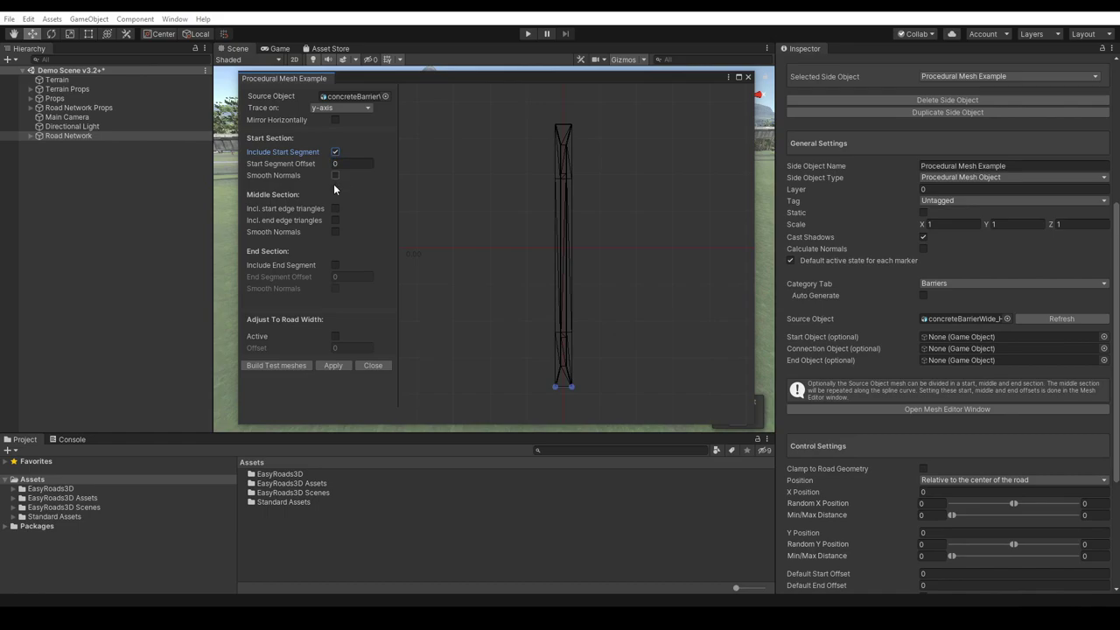
click(335, 265)
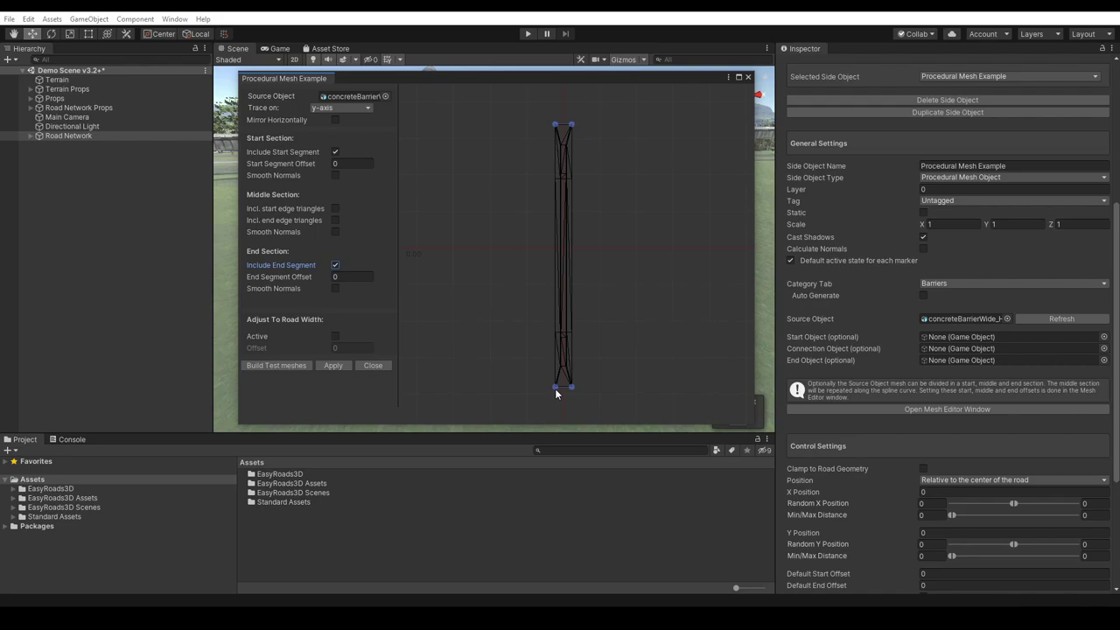
drag(555, 393, 560, 336)
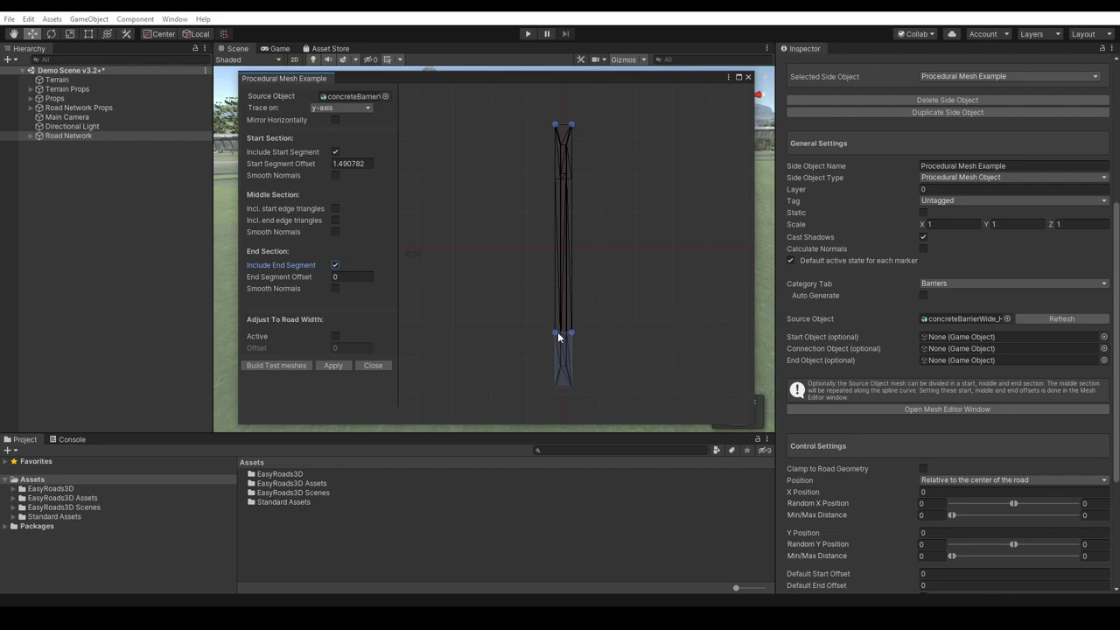
drag(600, 356, 598, 271)
scroll(601, 343, up, 5)
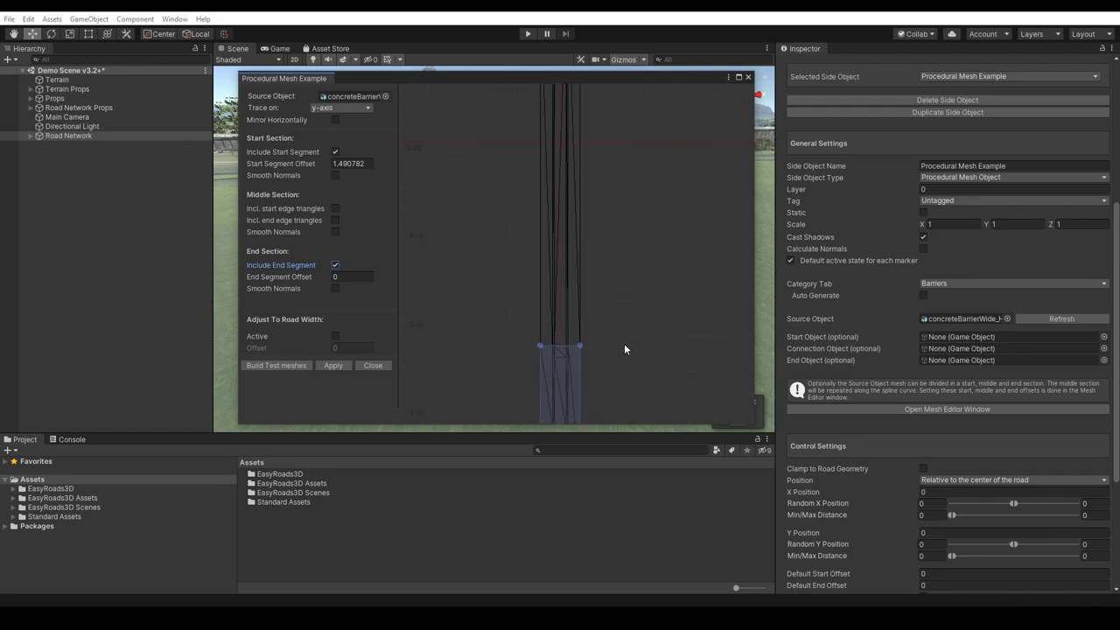
drag(625, 341, 626, 267)
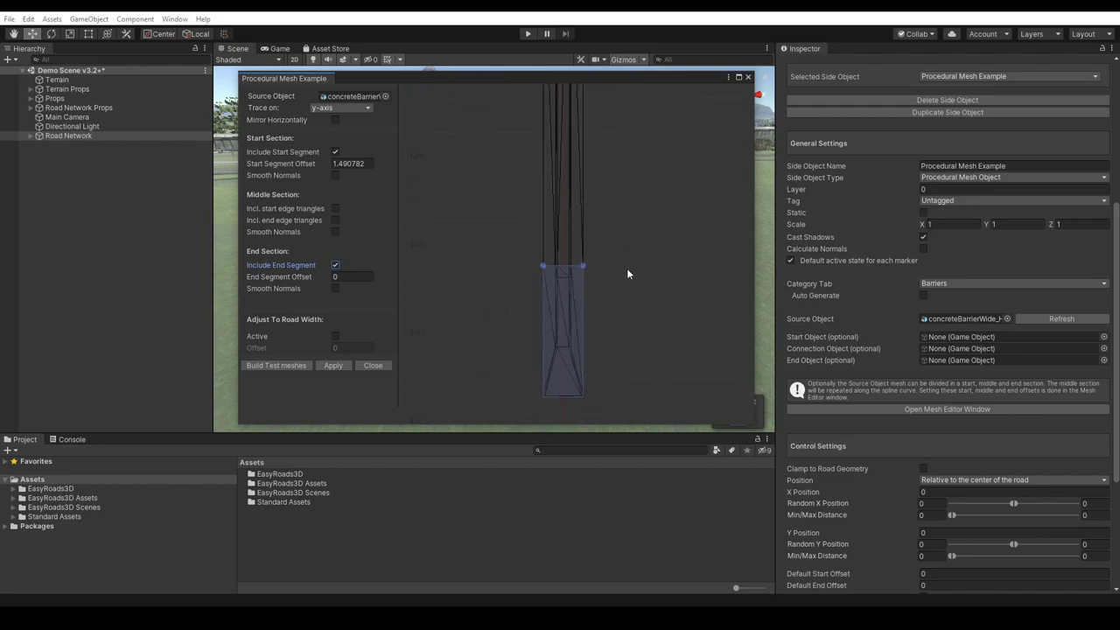
key(z)
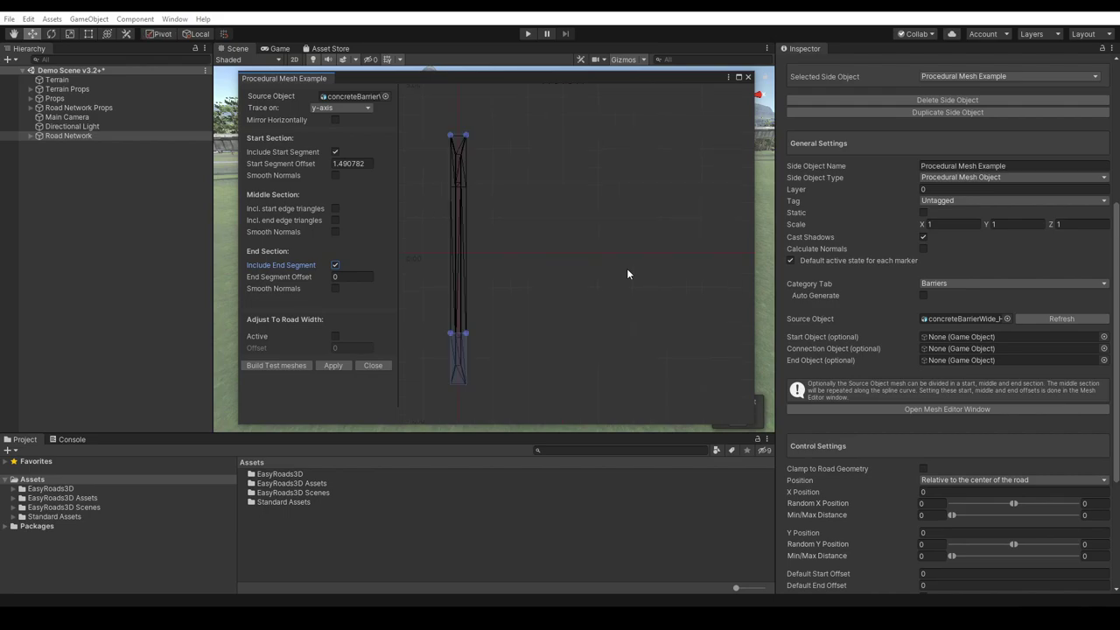
drag(542, 343, 611, 343)
scroll(614, 332, up, 2)
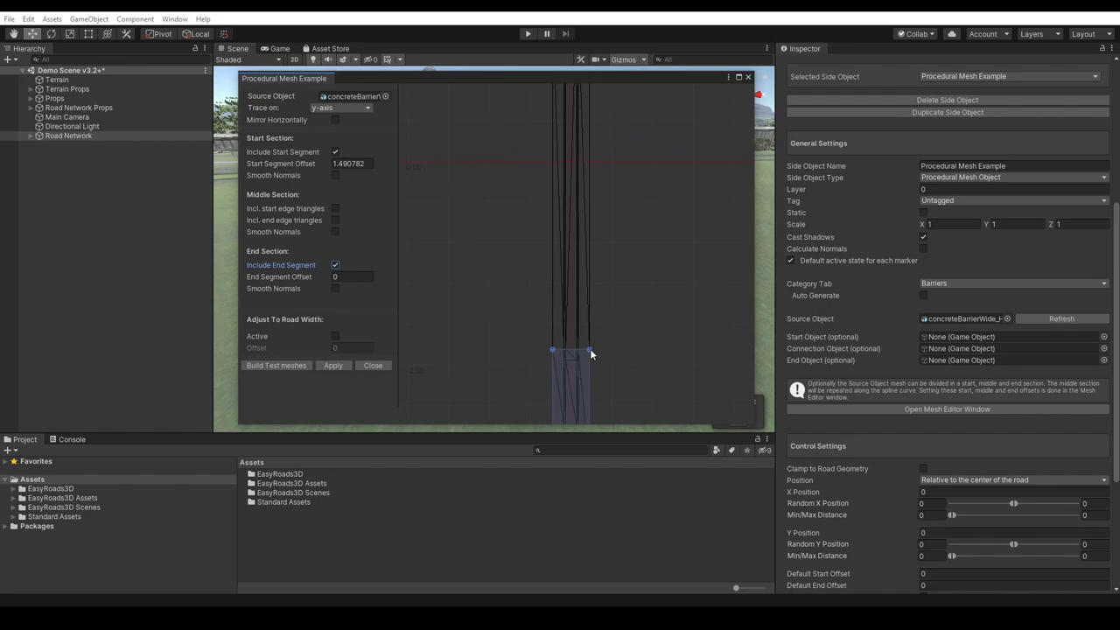
Keep the start segment offset at 1.490782 and drag the end segment offset to about 1.49.
mouse_move(591, 350)
mouse_down()
mouse_move(600, 312)
mouse_move(598, 344)
mouse_up()
mouse_move(590, 338)
mouse_down()
mouse_move(591, 328)
mouse_move(588, 345)
mouse_up()
middle_drag(623, 160, 625, 417)
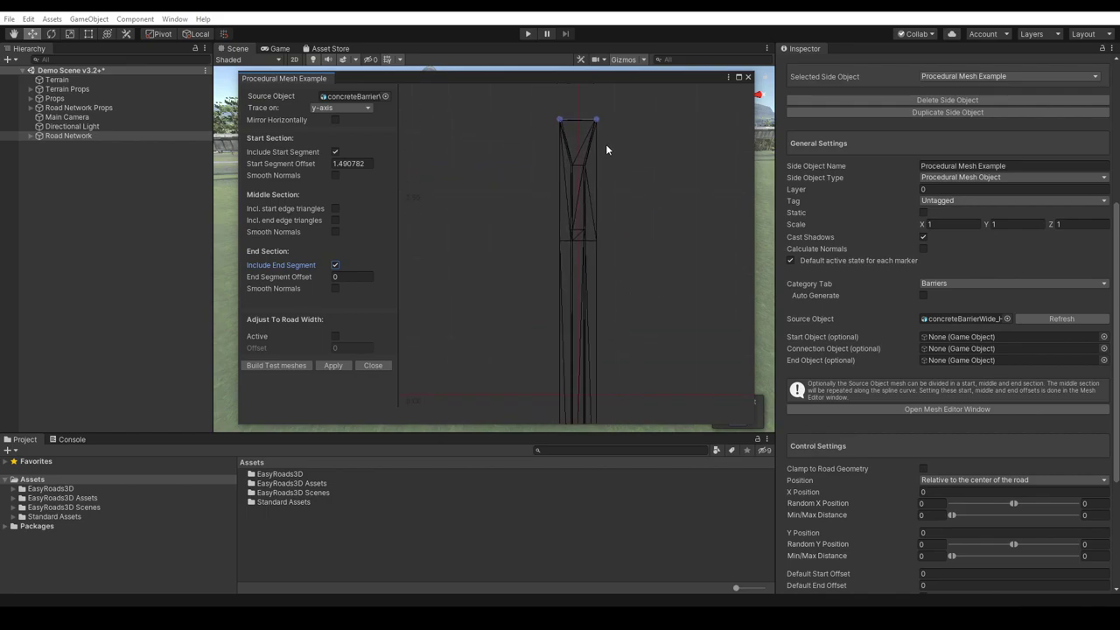
mouse_move(599, 118)
mouse_down()
mouse_move(598, 258)
mouse_move(601, 240)
mouse_up()
scroll(628, 271, down, 4)
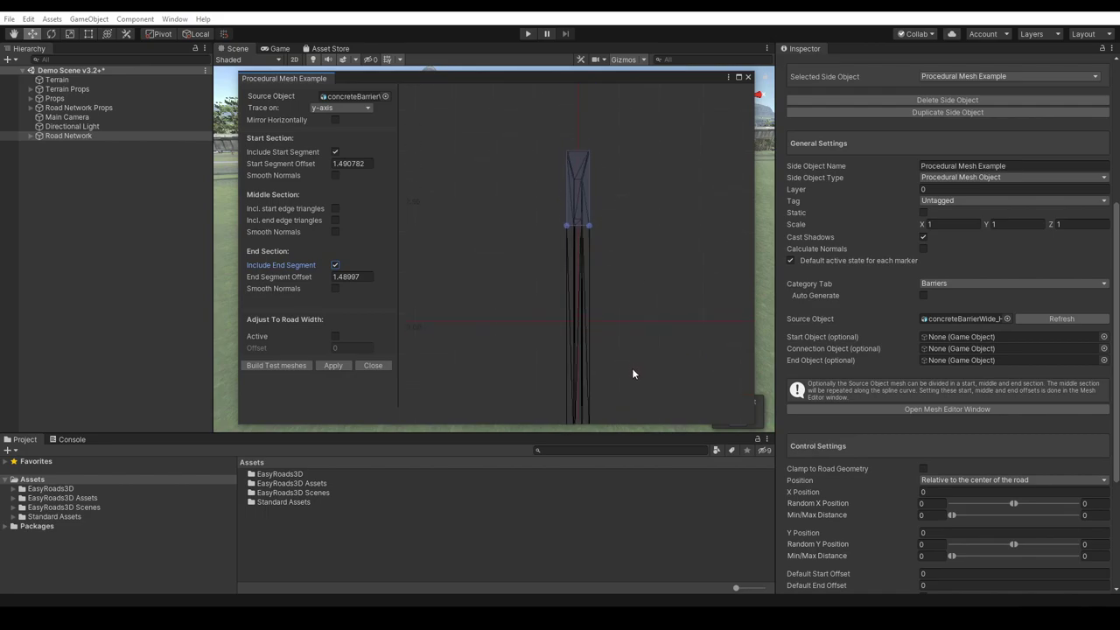
middle_drag(646, 363, 636, 286)
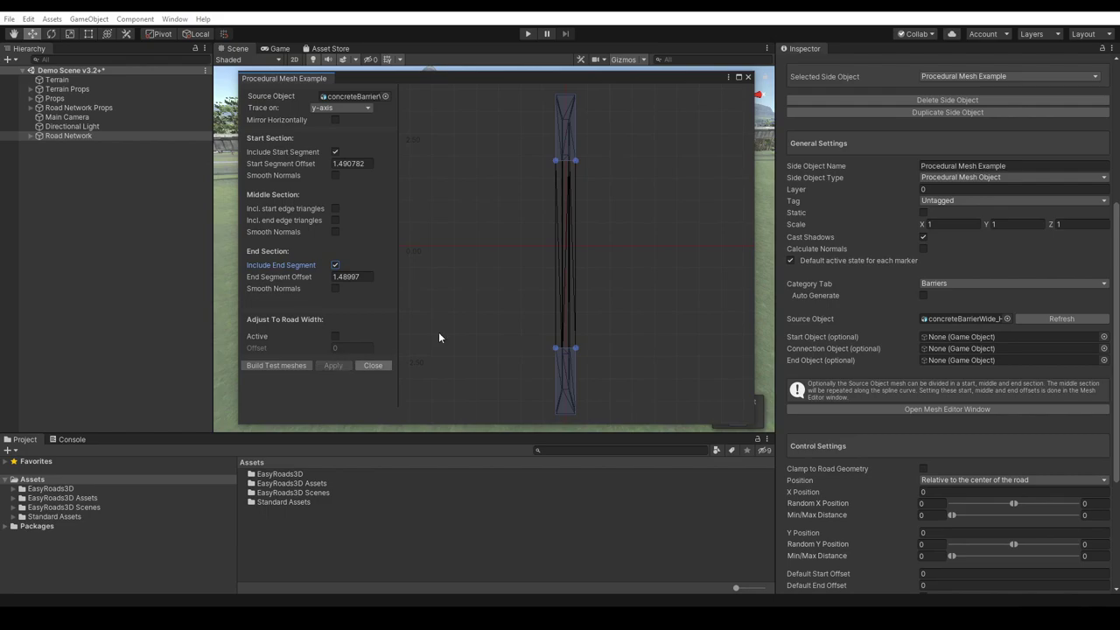
Close the Procedural Mesh Example mesh editor and scroll back up to the Side Object Manager.
drag(524, 78, 846, 150)
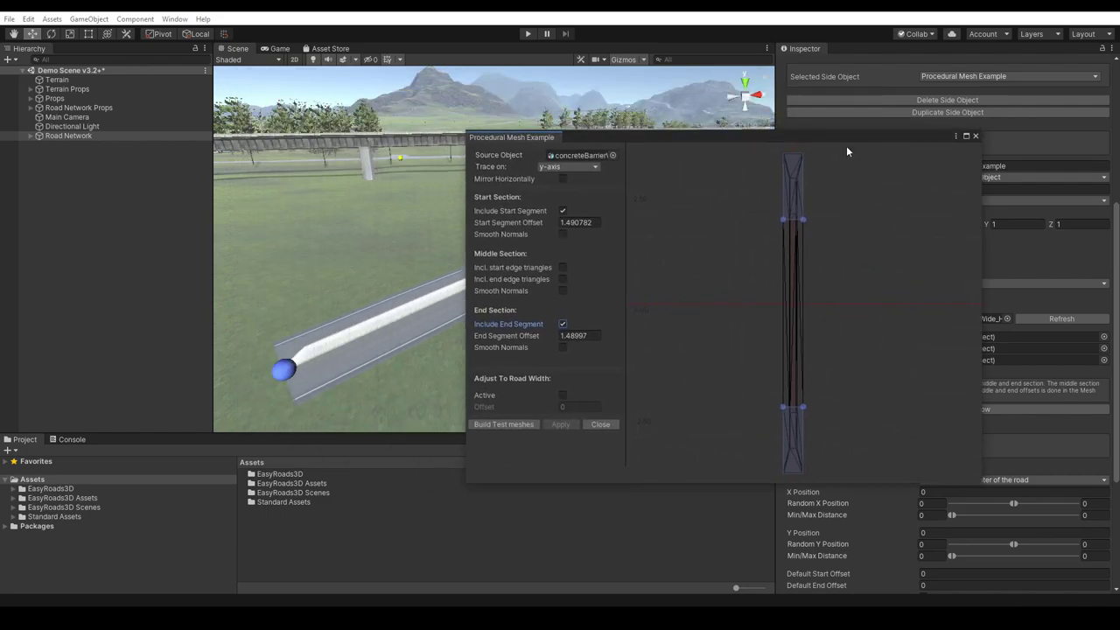
click(976, 135)
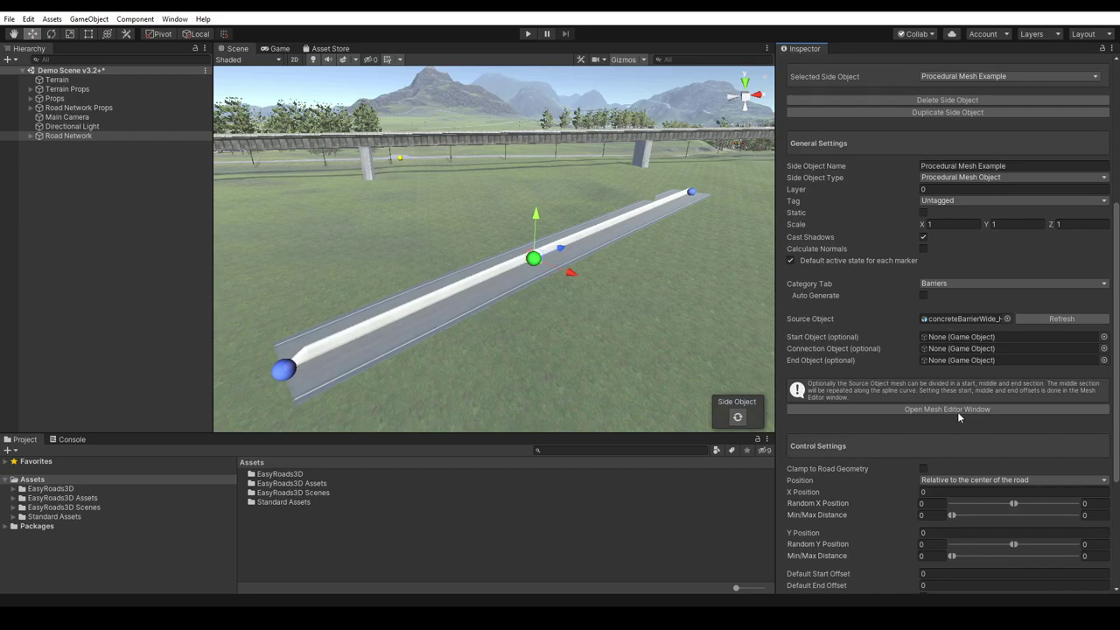
scroll(1112, 214, up, 5)
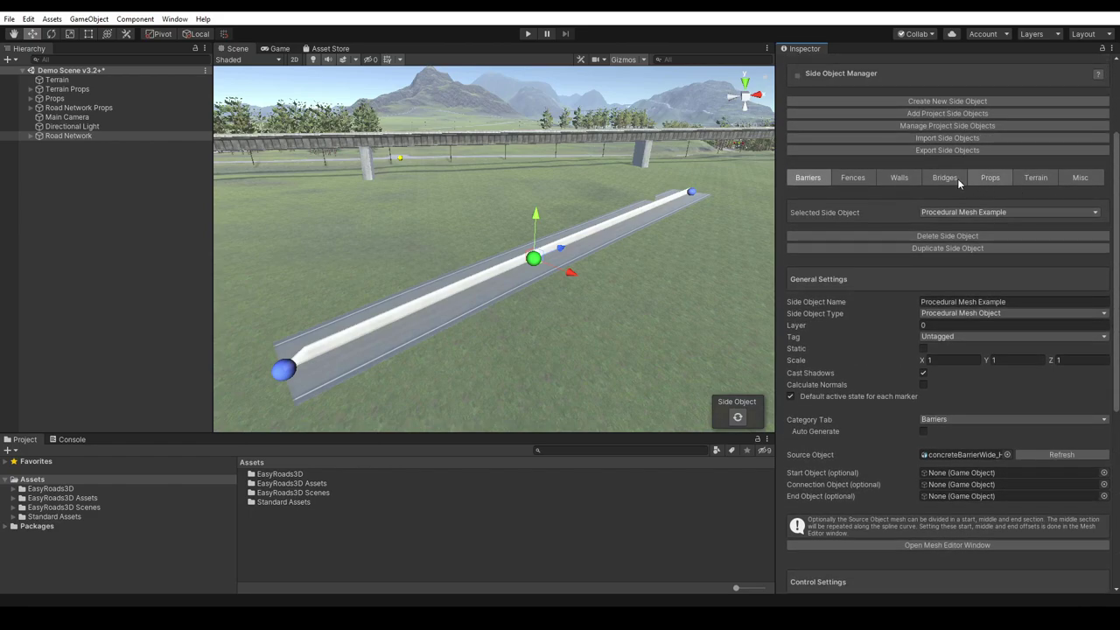
Select Concrete Tunnel under Bridges and expand its concreteTunnel source model in the Project window.
click(942, 177)
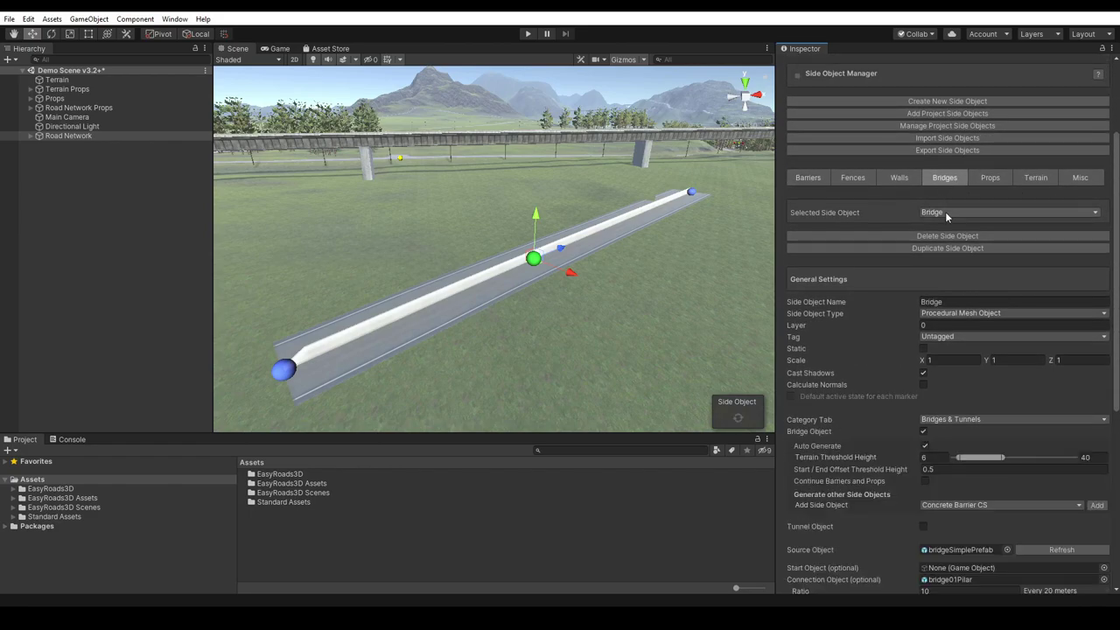
click(944, 211)
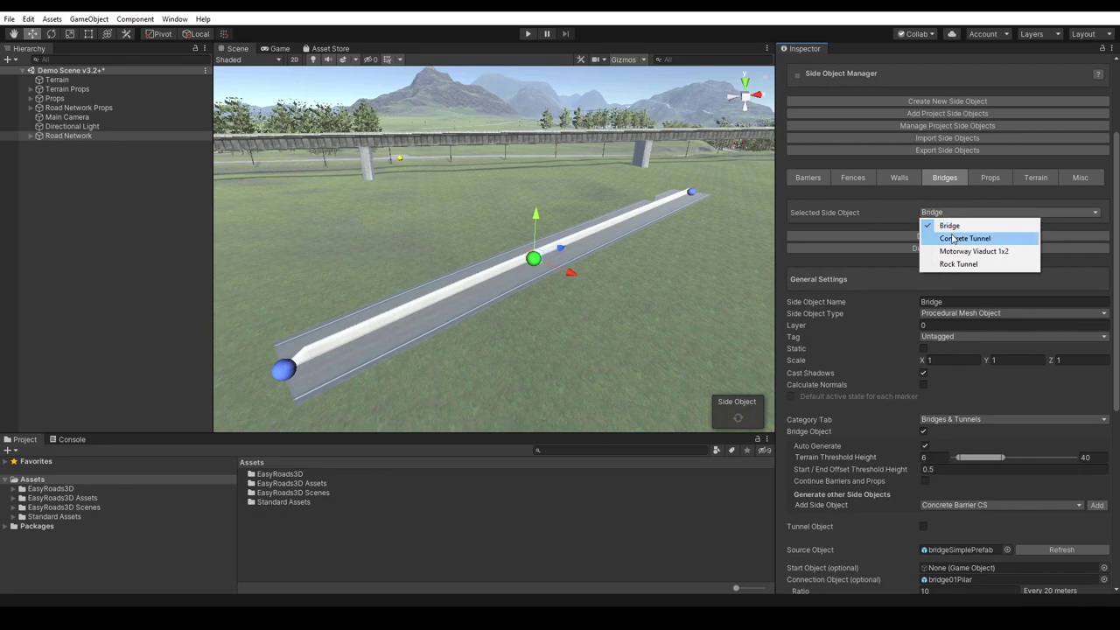
click(953, 240)
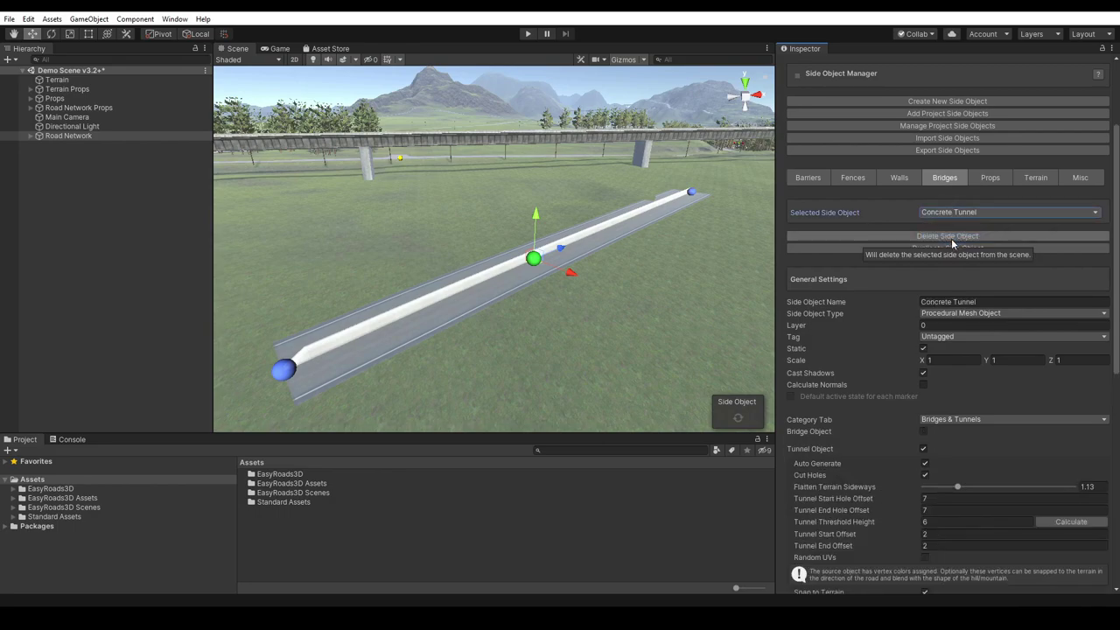
scroll(976, 349, down, 10)
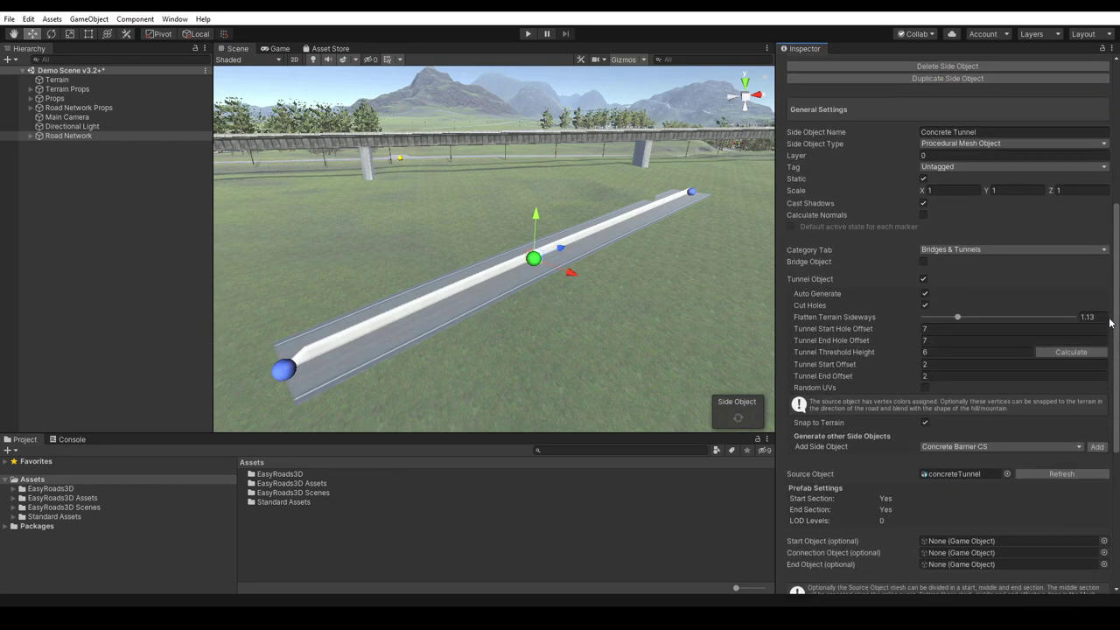
click(954, 347)
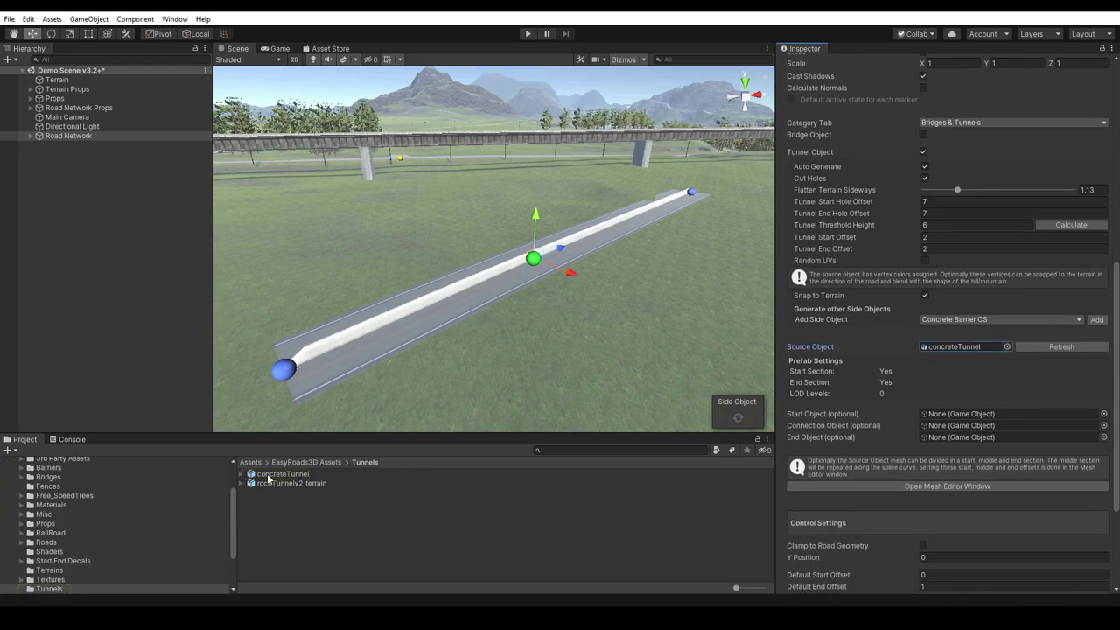
click(251, 473)
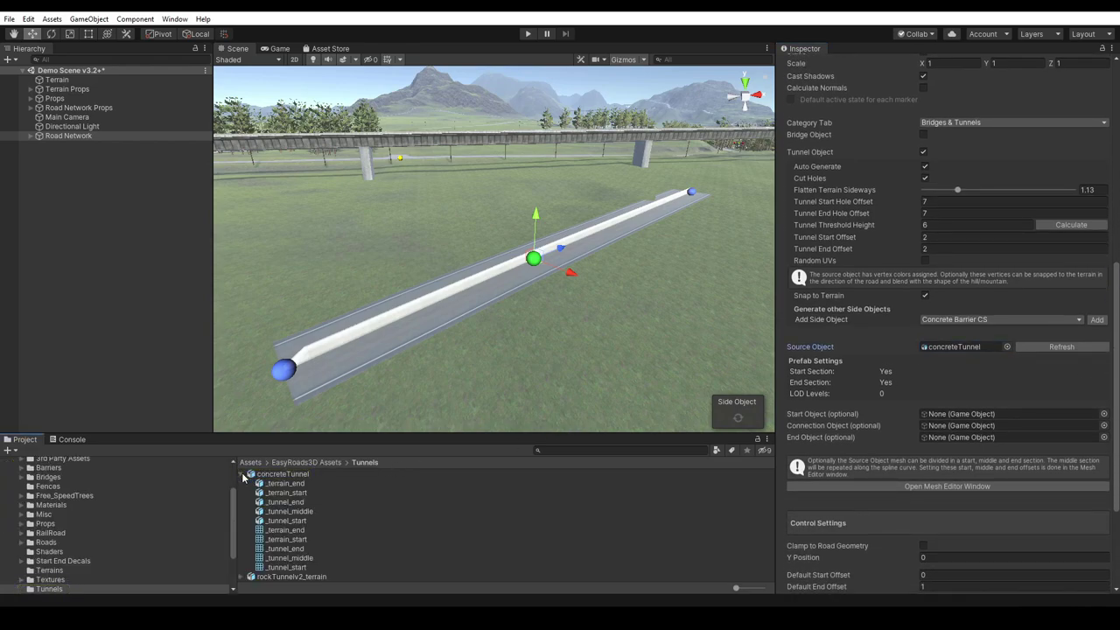
Rotate the previews of the _tunnel_start and _tunnel_middle meshes to inspect them.
click(297, 520)
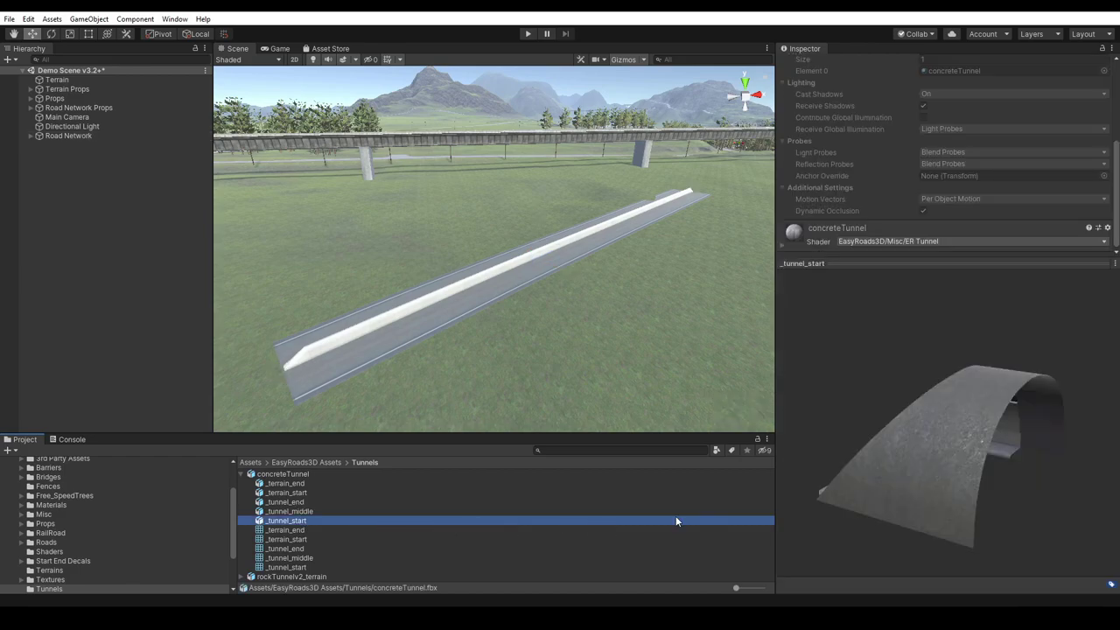
drag(942, 504, 951, 325)
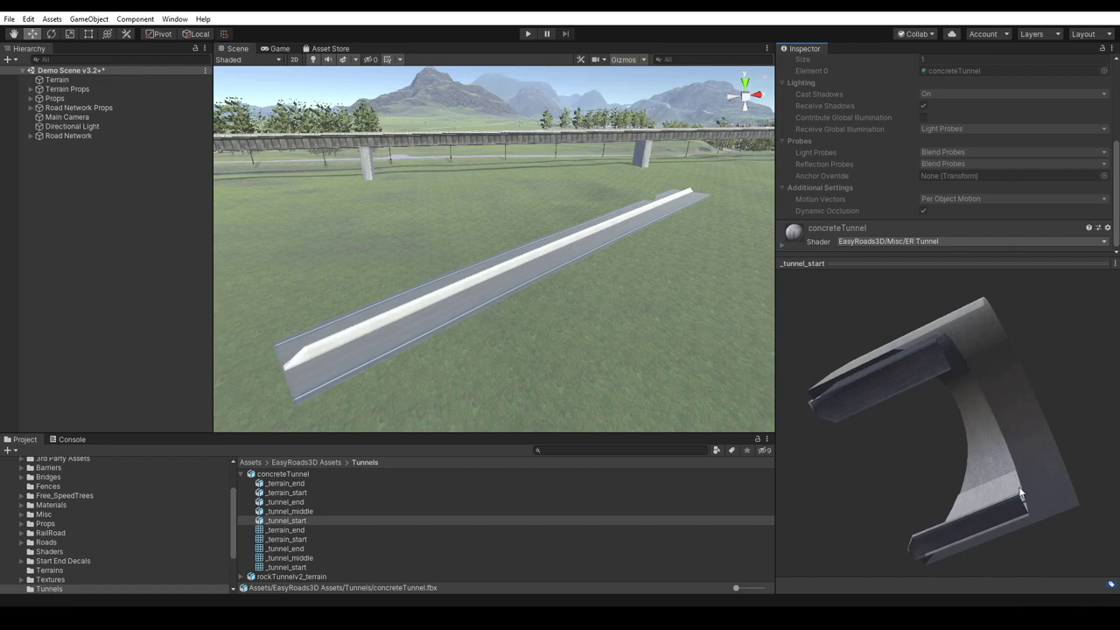
click(306, 511)
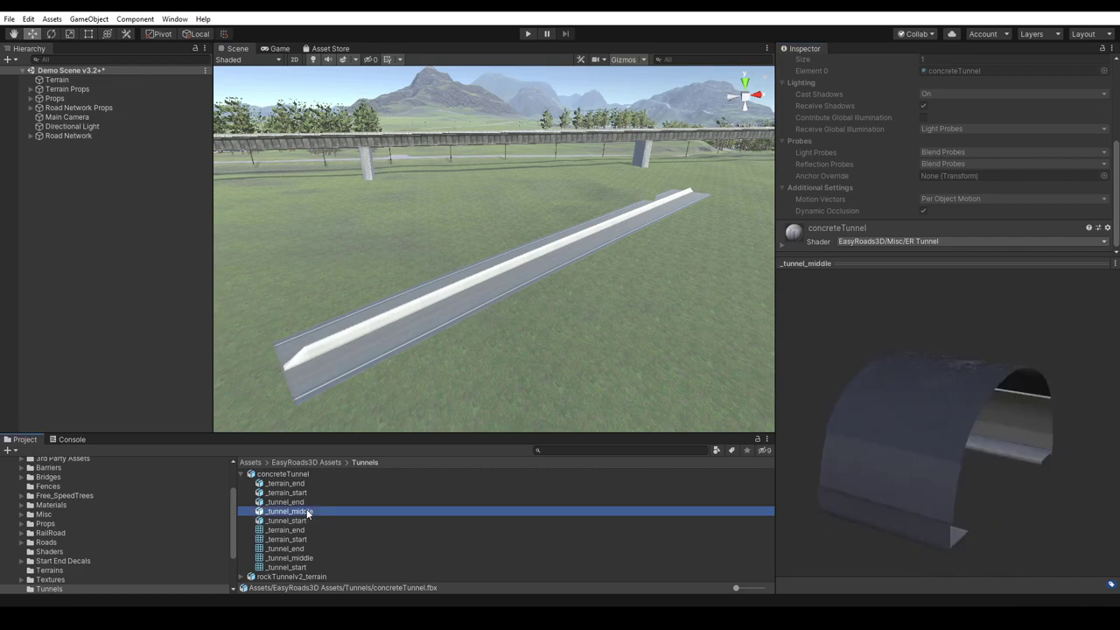
drag(920, 469, 963, 284)
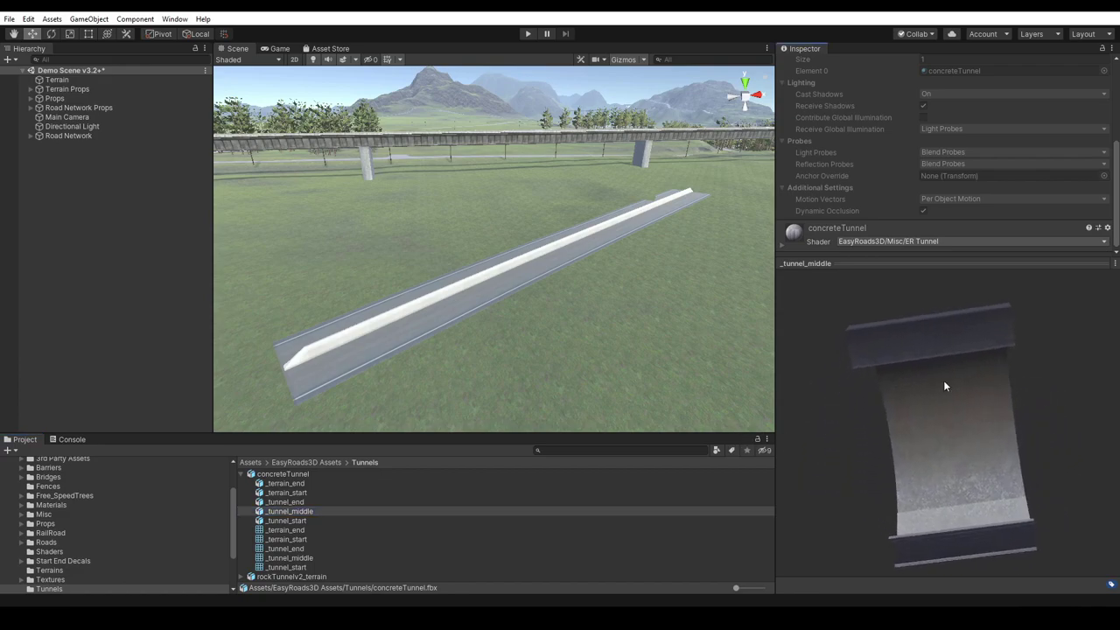
drag(947, 373, 897, 508)
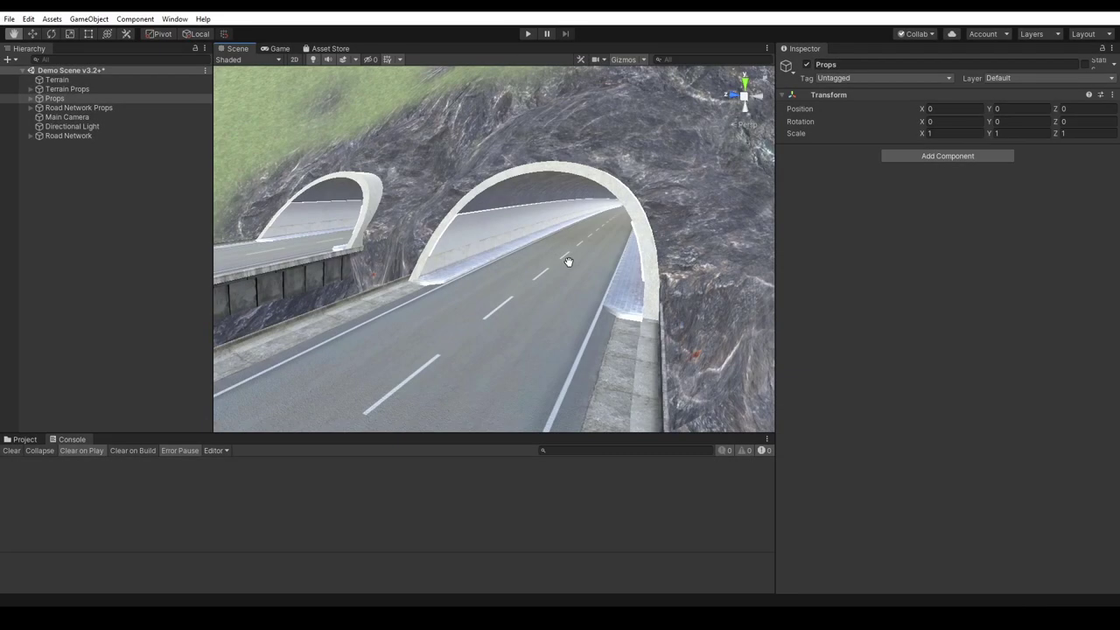
click(624, 130)
click(625, 131)
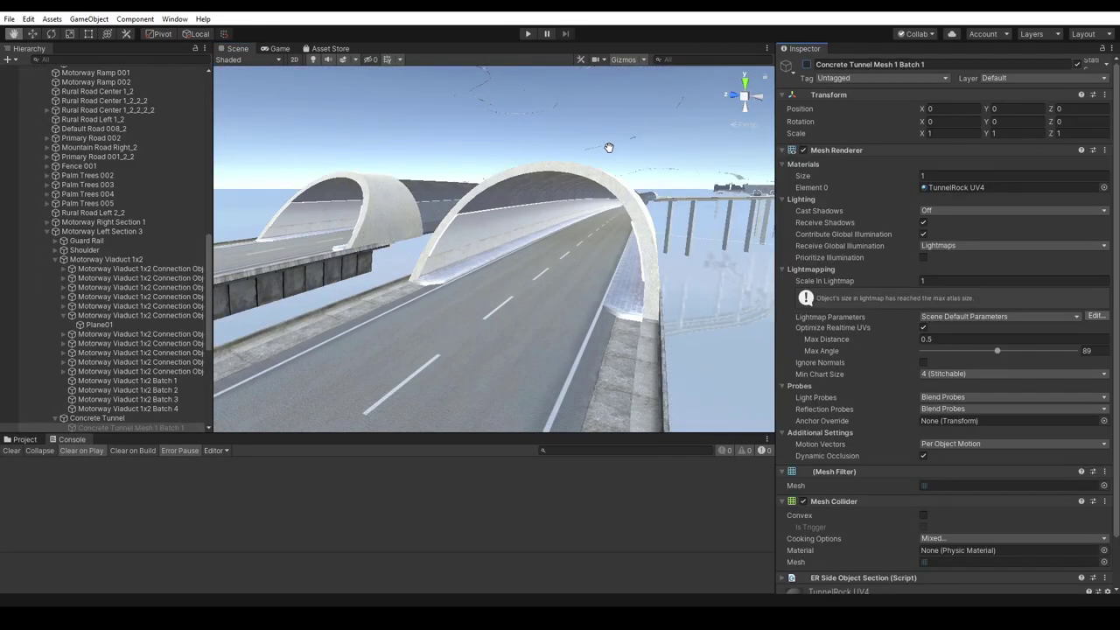
drag(605, 152, 608, 308)
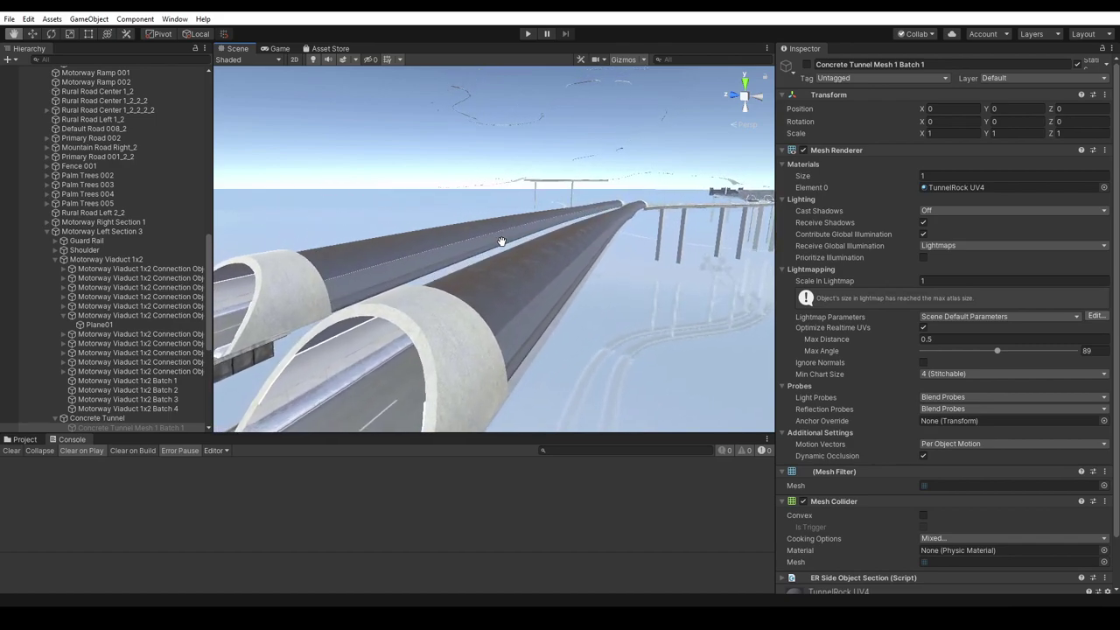
scroll(608, 307, up, 10)
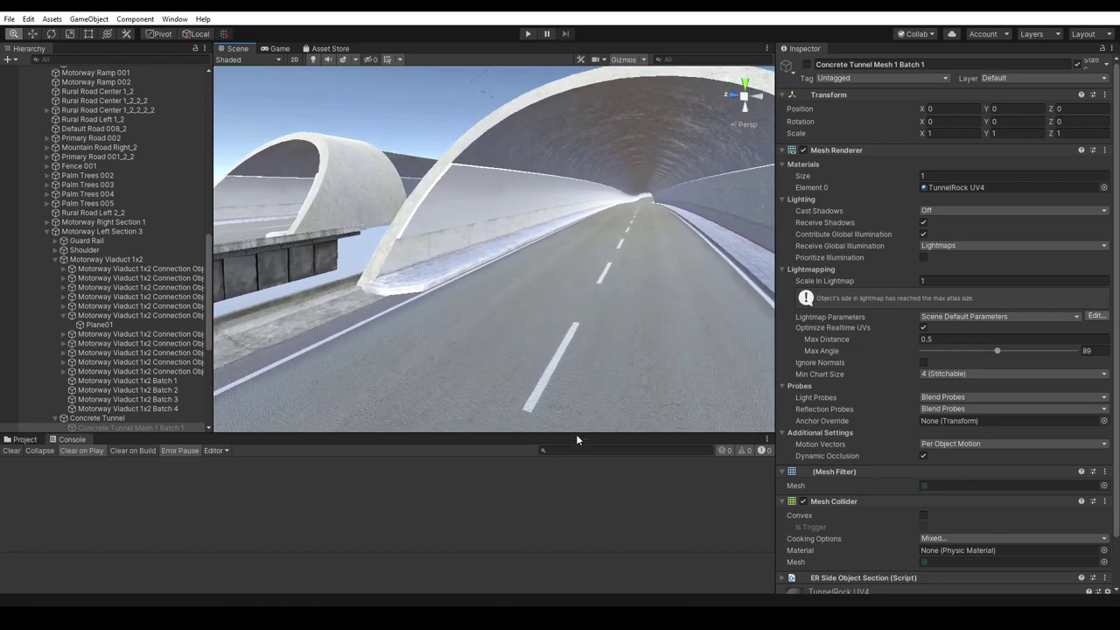
right_drag(569, 367, 521, 278)
scroll(521, 278, down, 3)
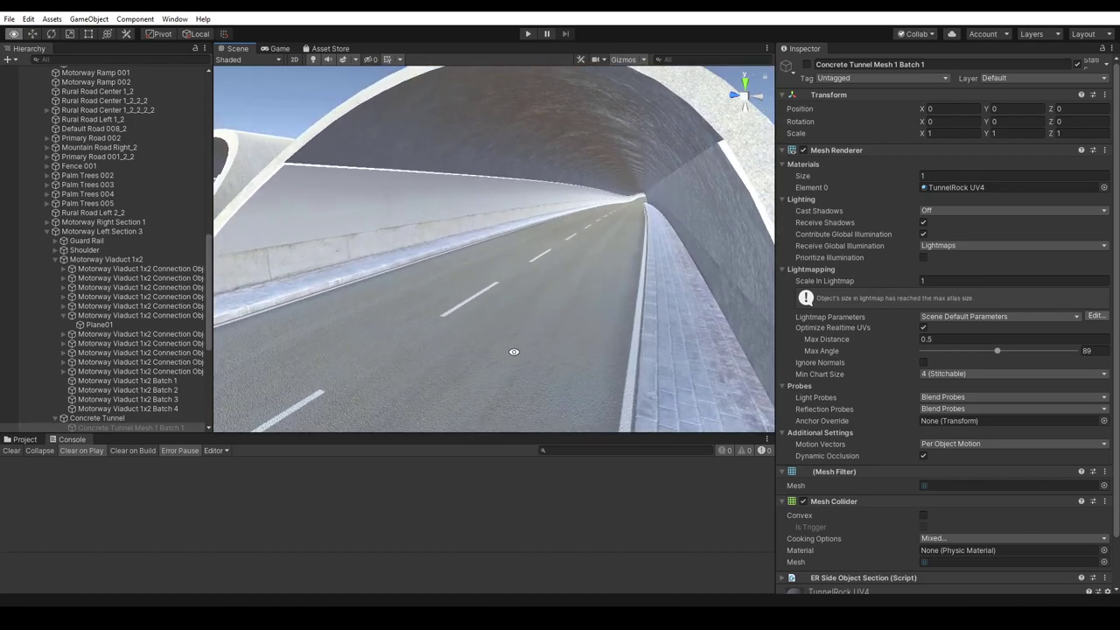
scroll(508, 236, down, 10)
middle_drag(507, 236, 544, 245)
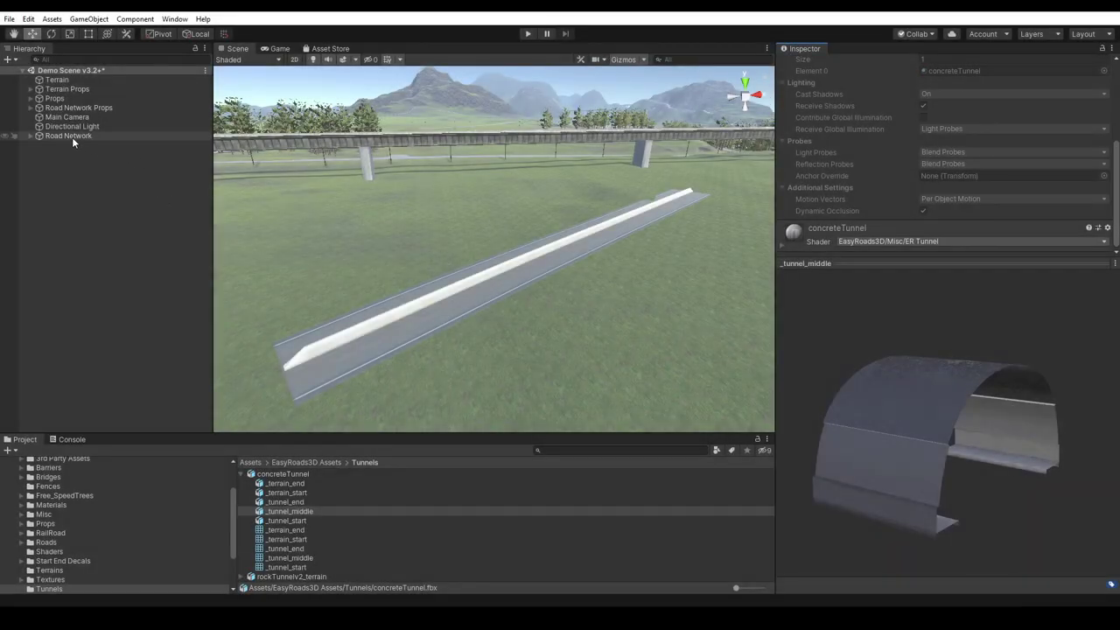
Select Road Network's Stepped Wall side object and find its source model in the Project window.
click(71, 136)
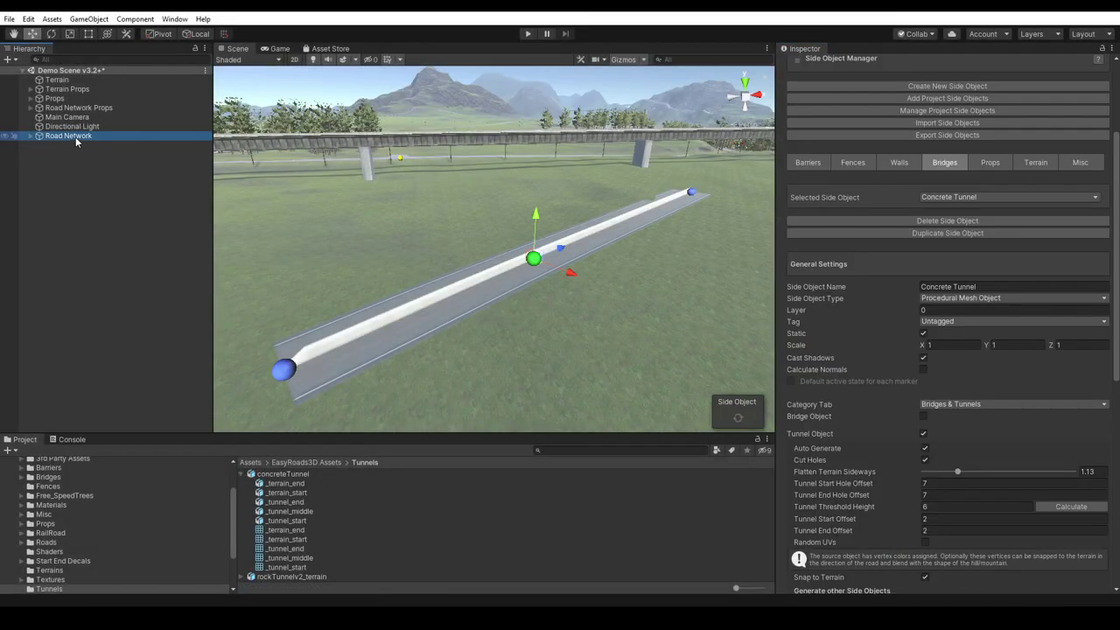
click(901, 165)
click(943, 194)
click(948, 224)
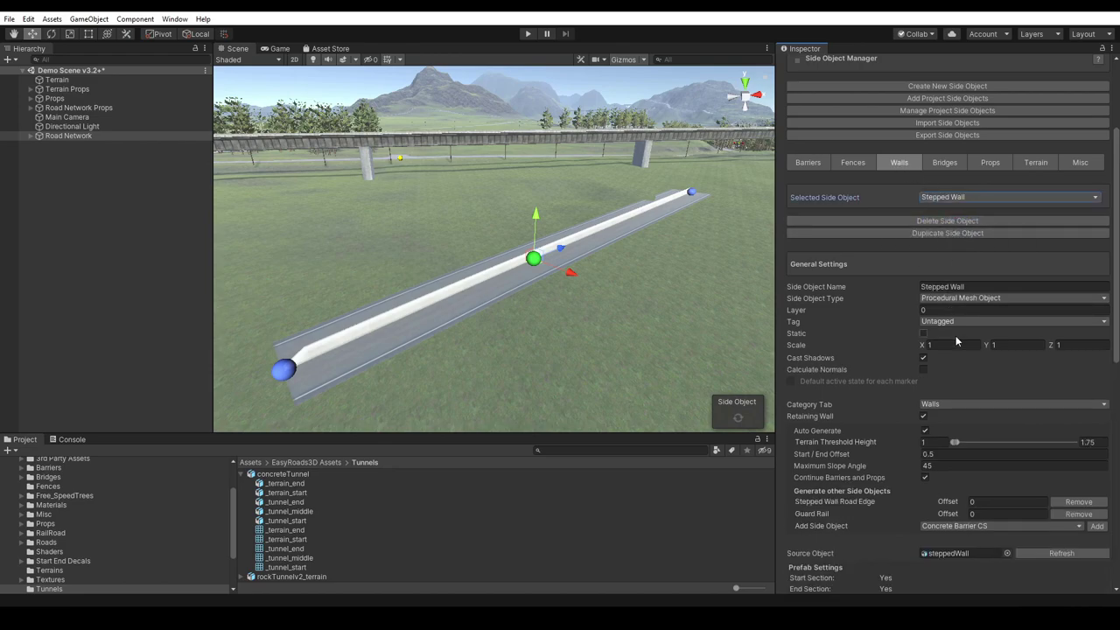
drag(1115, 355, 1114, 433)
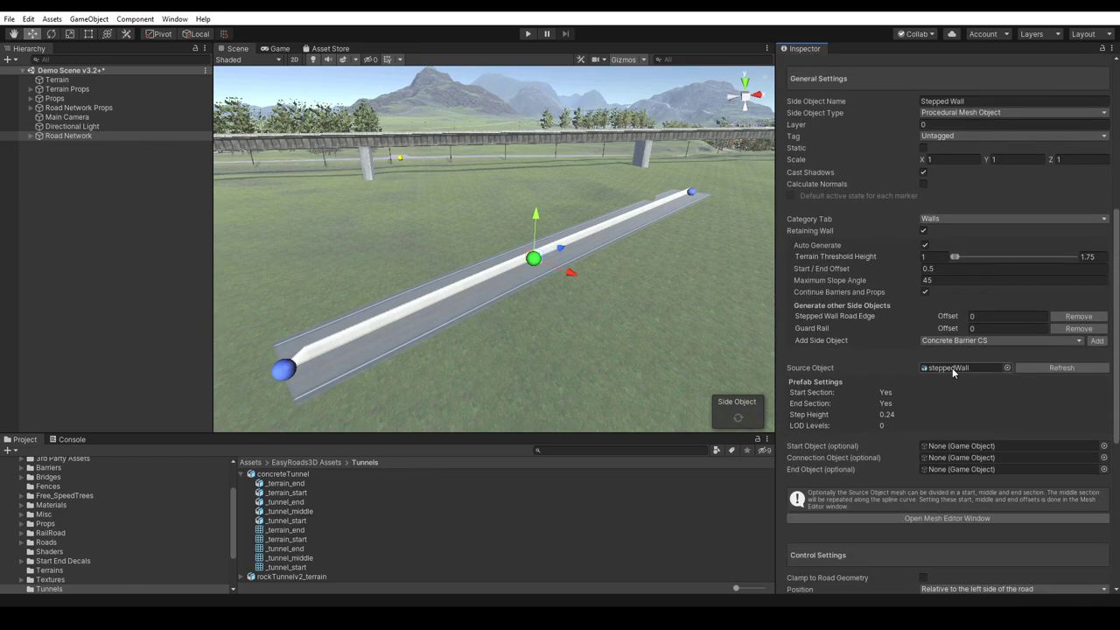
click(951, 367)
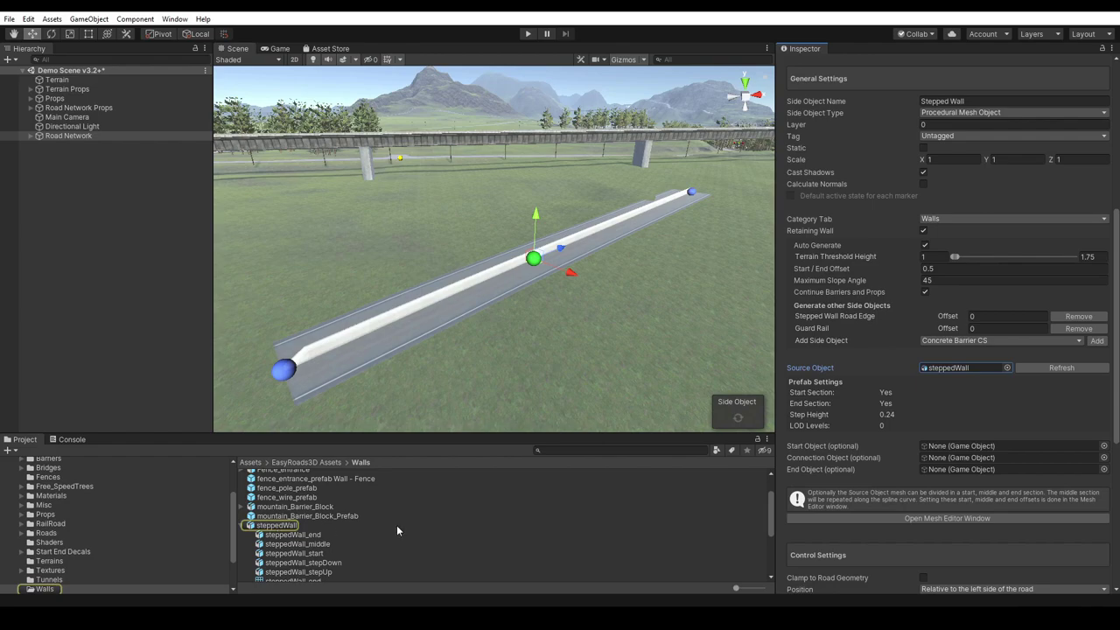
scroll(770, 511, down, 1)
scroll(771, 512, down, 2)
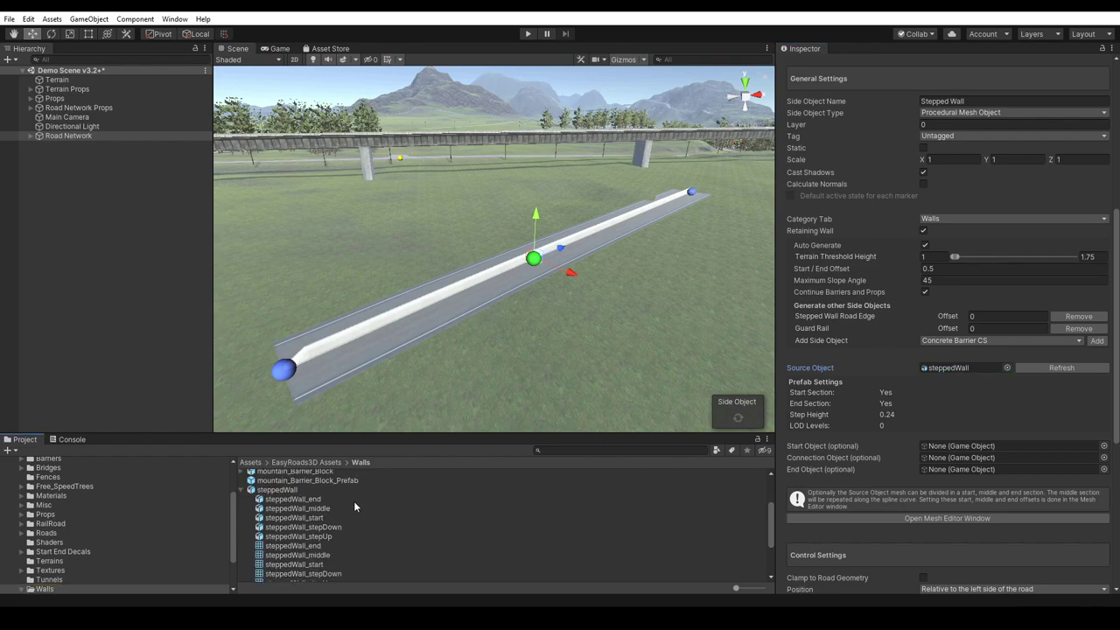
Rotate the mesh previews of steppedWall_stepUp and then steppedWall_stepDown in the Inspector.
click(314, 539)
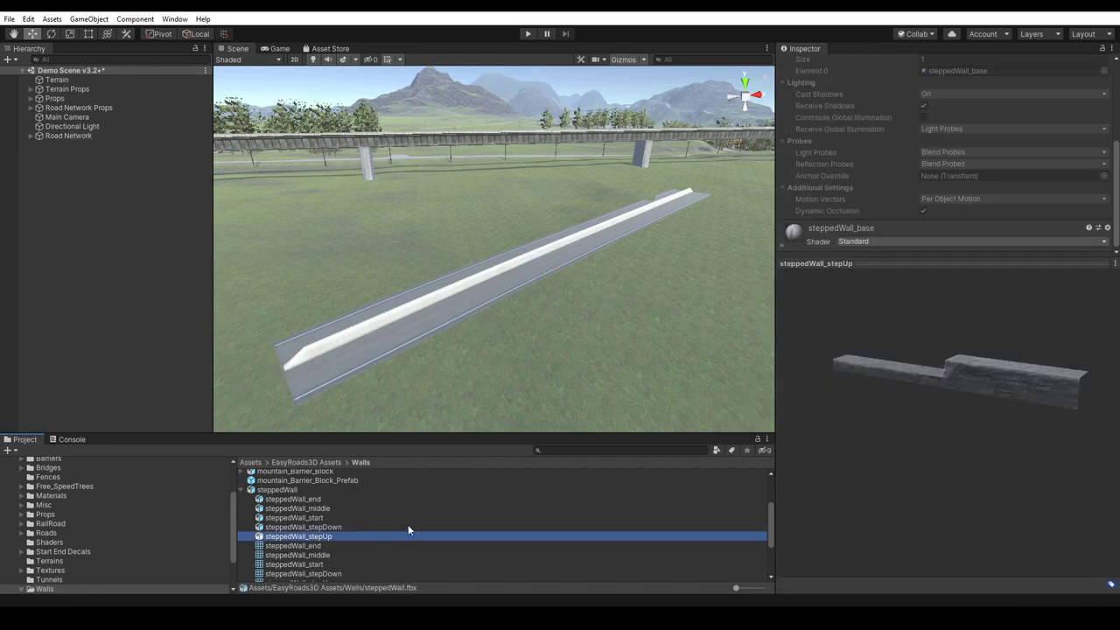
drag(1009, 382, 682, 395)
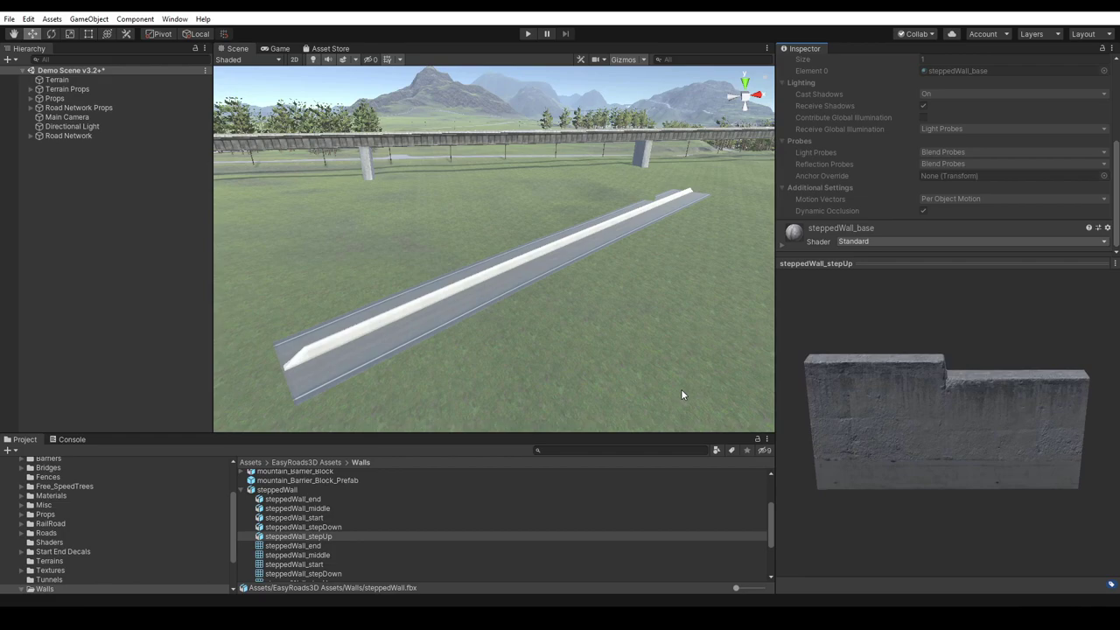
click(322, 527)
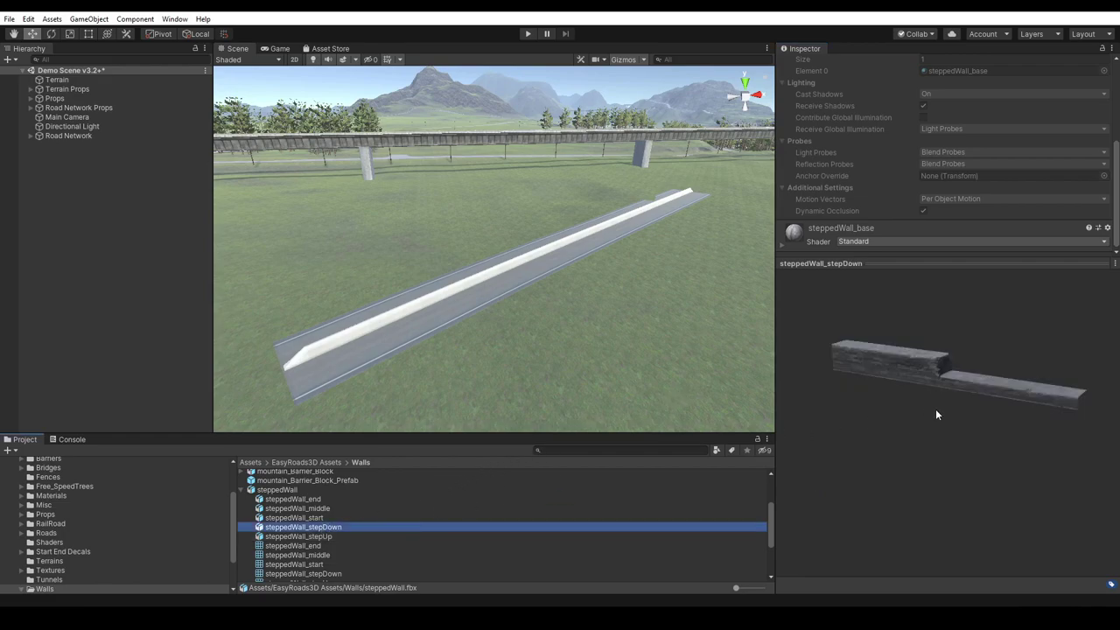
drag(1011, 392, 703, 348)
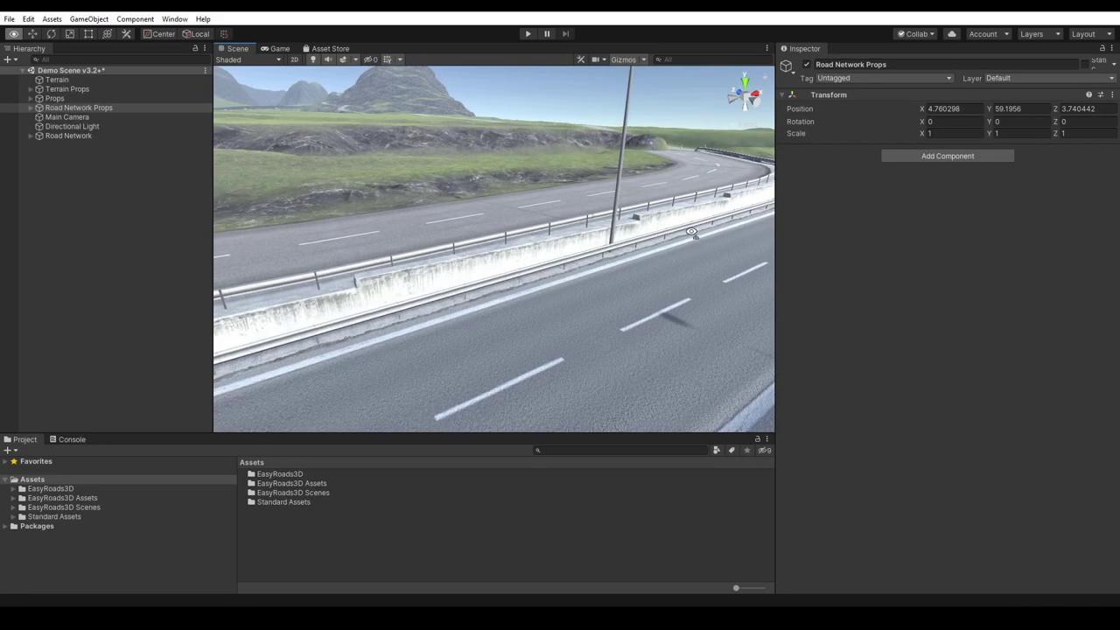
right_drag(691, 234, 417, 239)
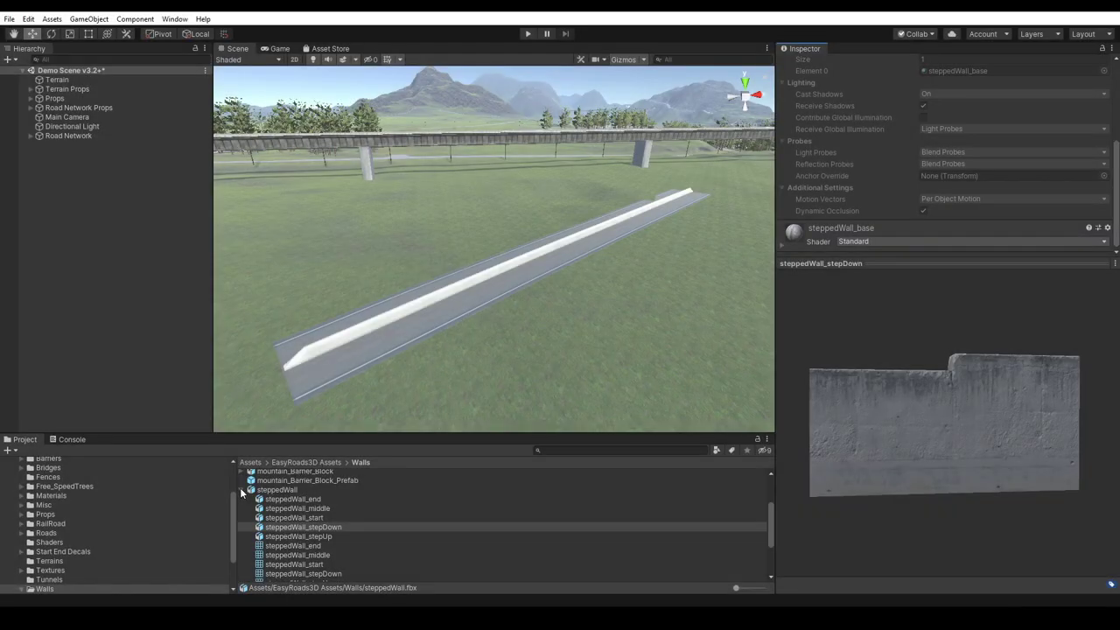
Collapse the steppedWall and EasyRoads3D folders, then show Road Network's side object settings.
click(242, 489)
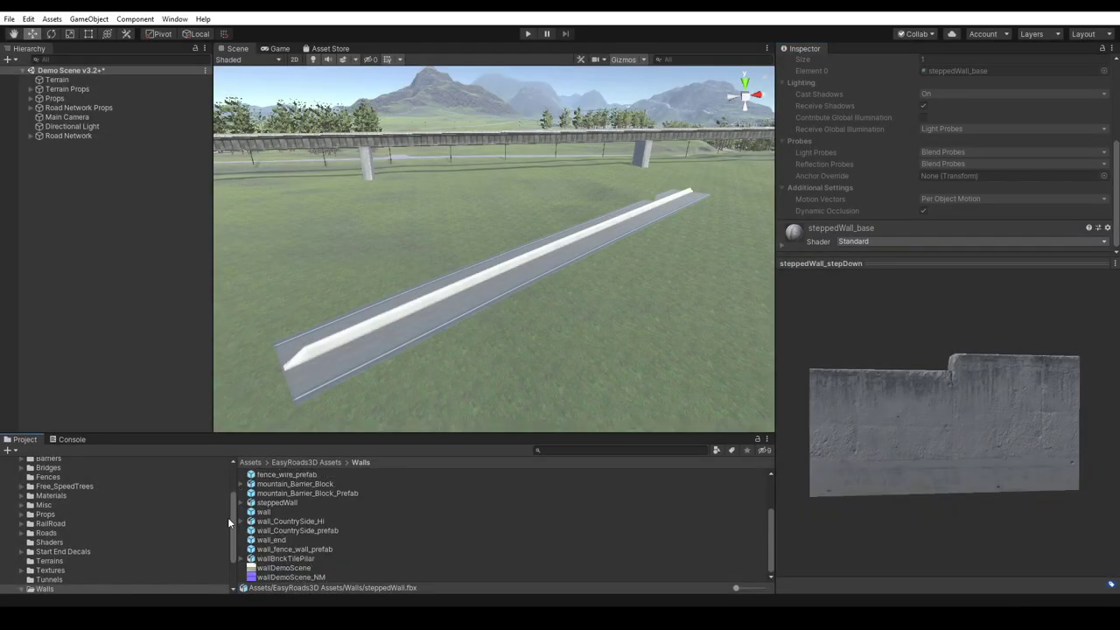
scroll(229, 517, up, 3)
click(35, 480)
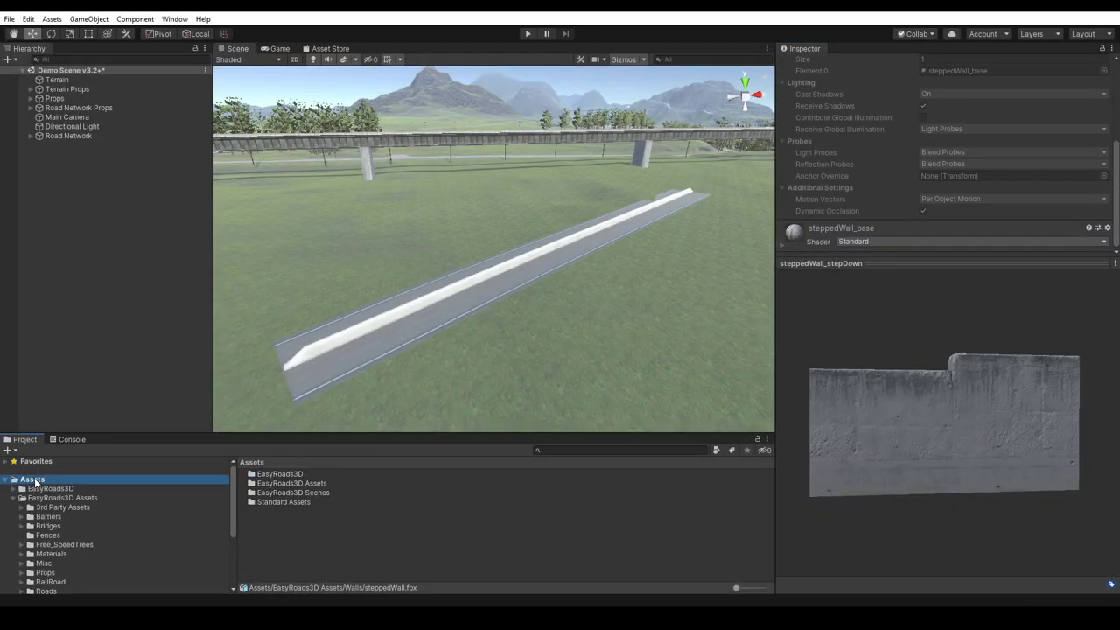
click(13, 498)
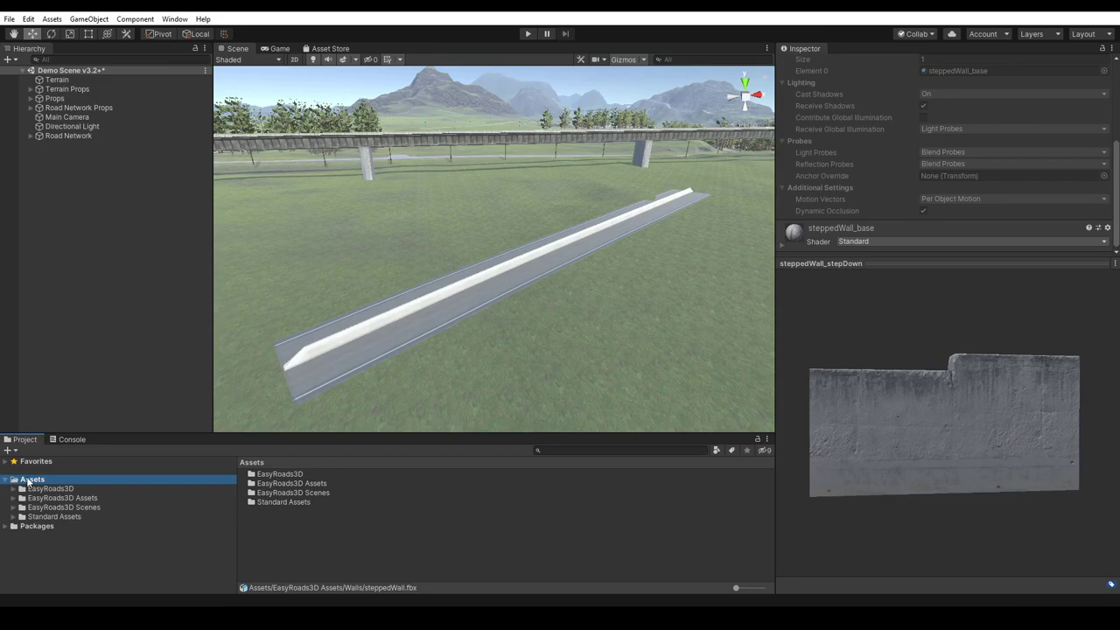
click(73, 136)
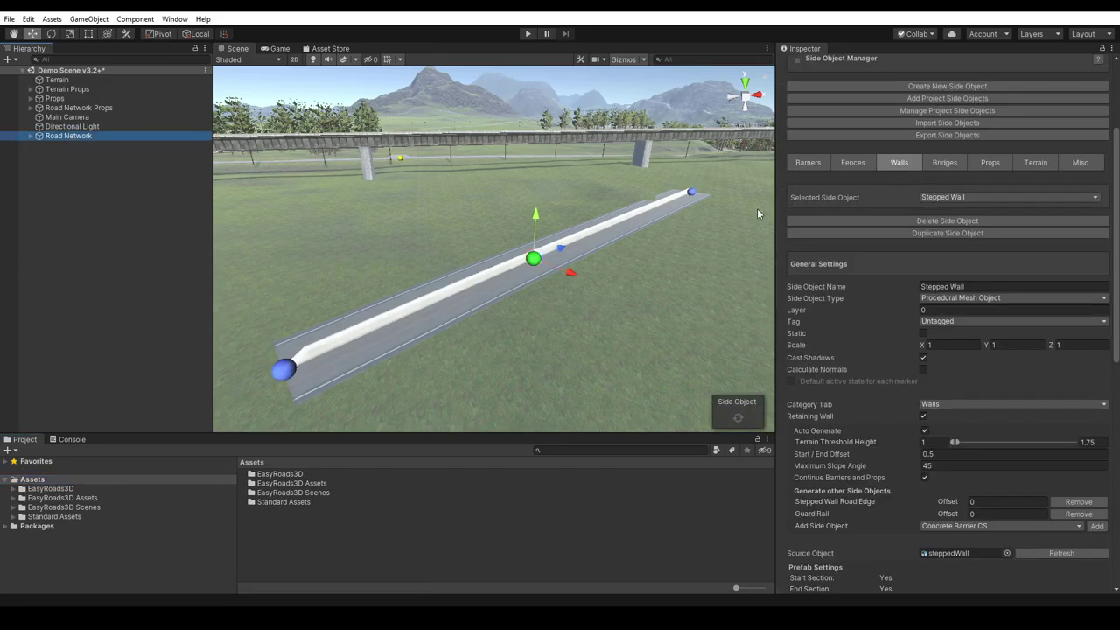
drag(1115, 239, 1113, 341)
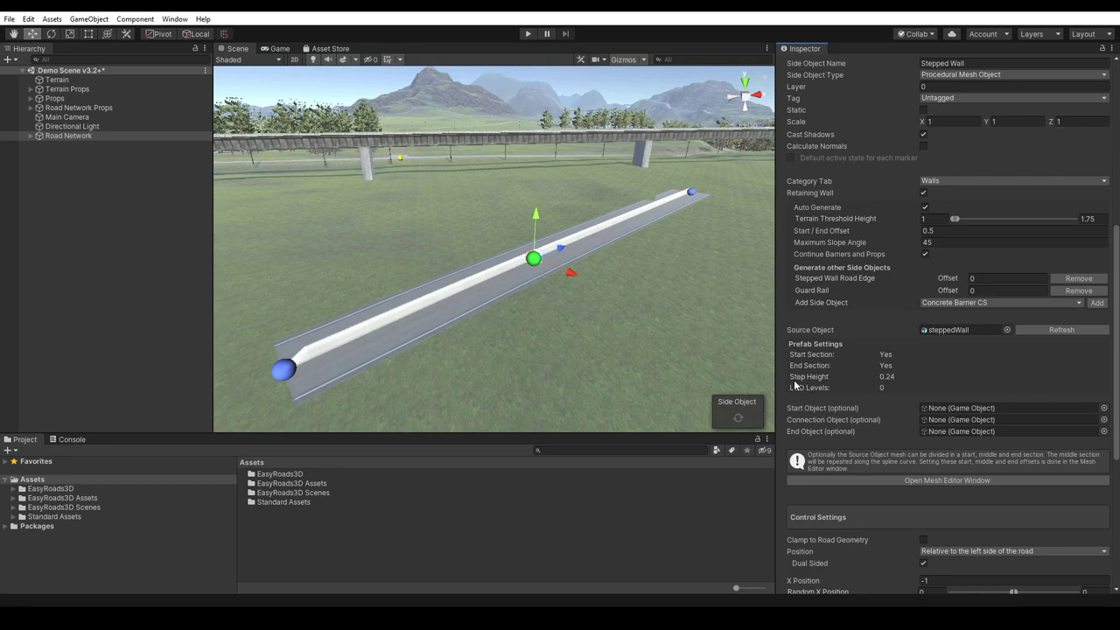
mouse_move(823, 381)
Show the Procedural Mesh Example barrier side object's settings.
drag(1117, 359, 1113, 200)
click(807, 301)
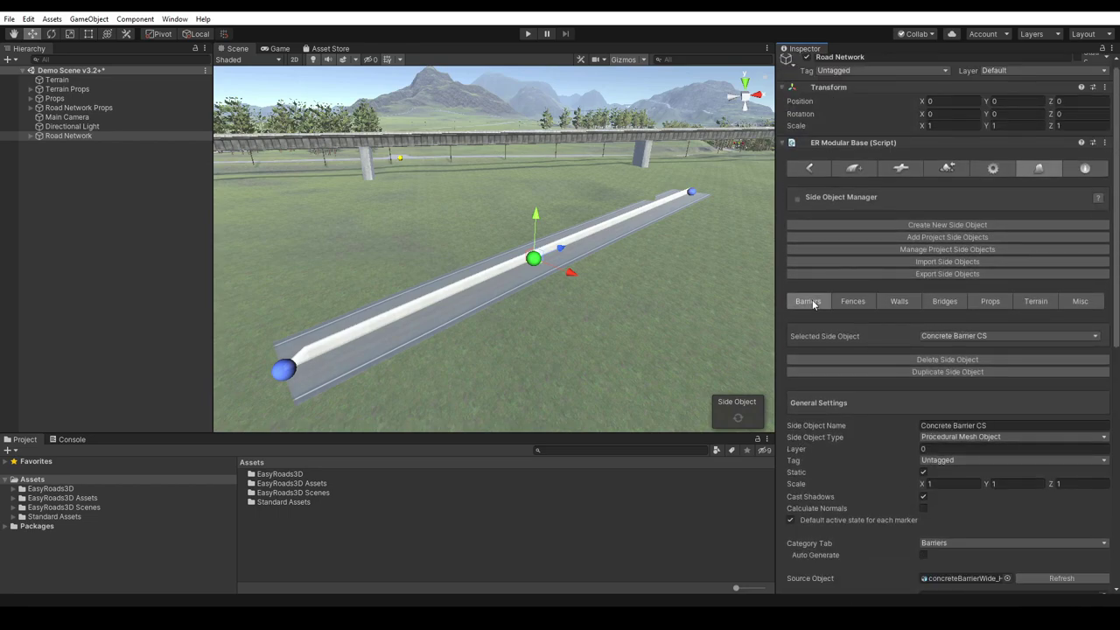
click(980, 336)
click(978, 411)
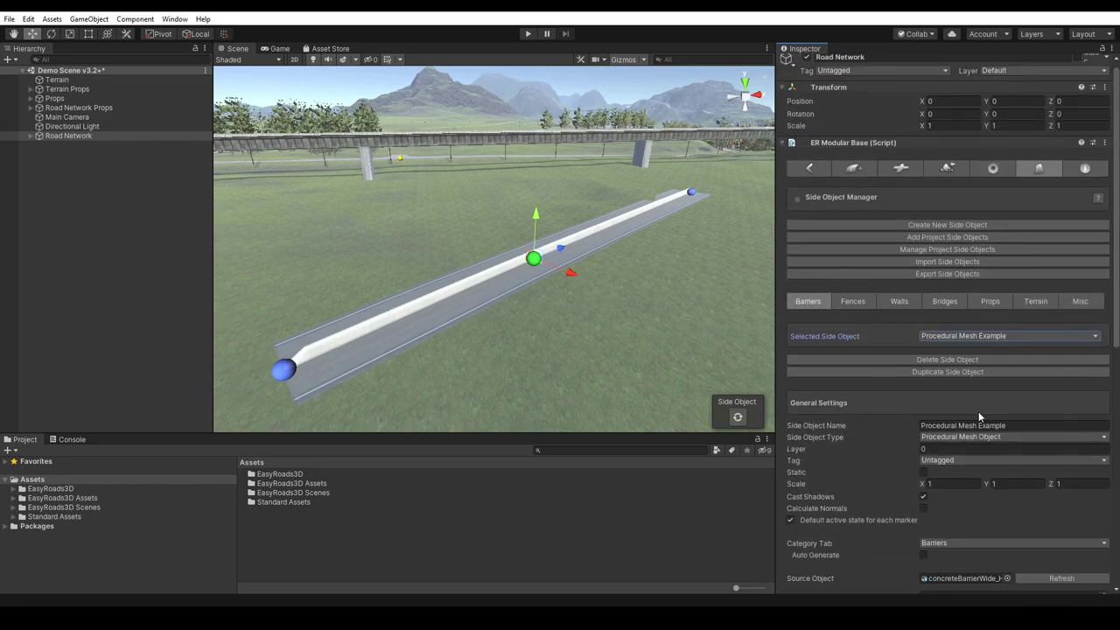
drag(1116, 337, 1117, 416)
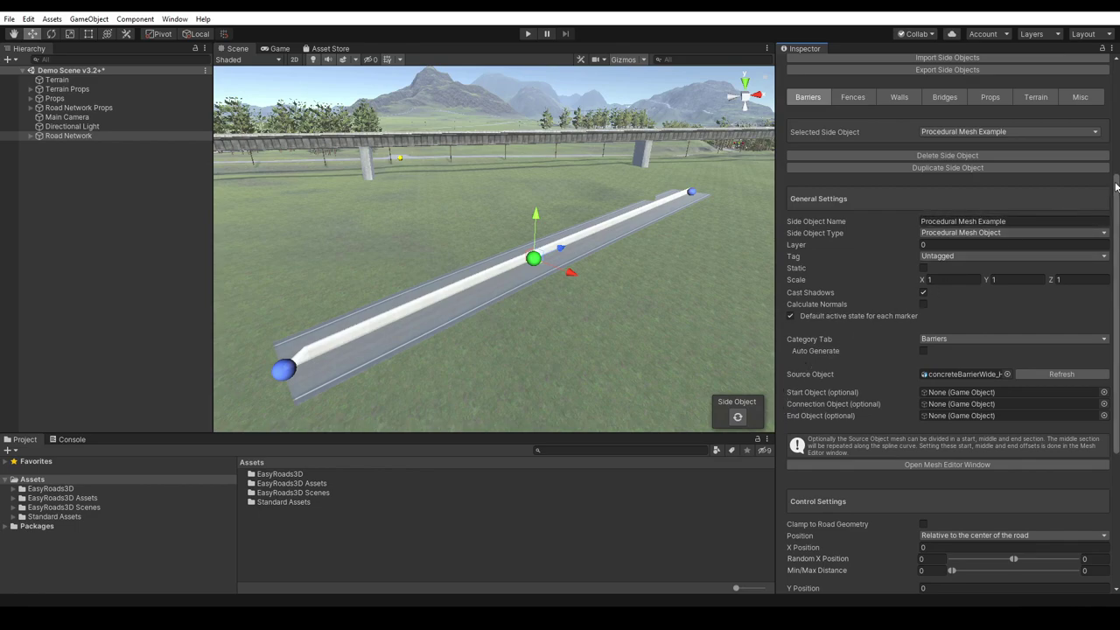
scroll(1117, 186, up, 5)
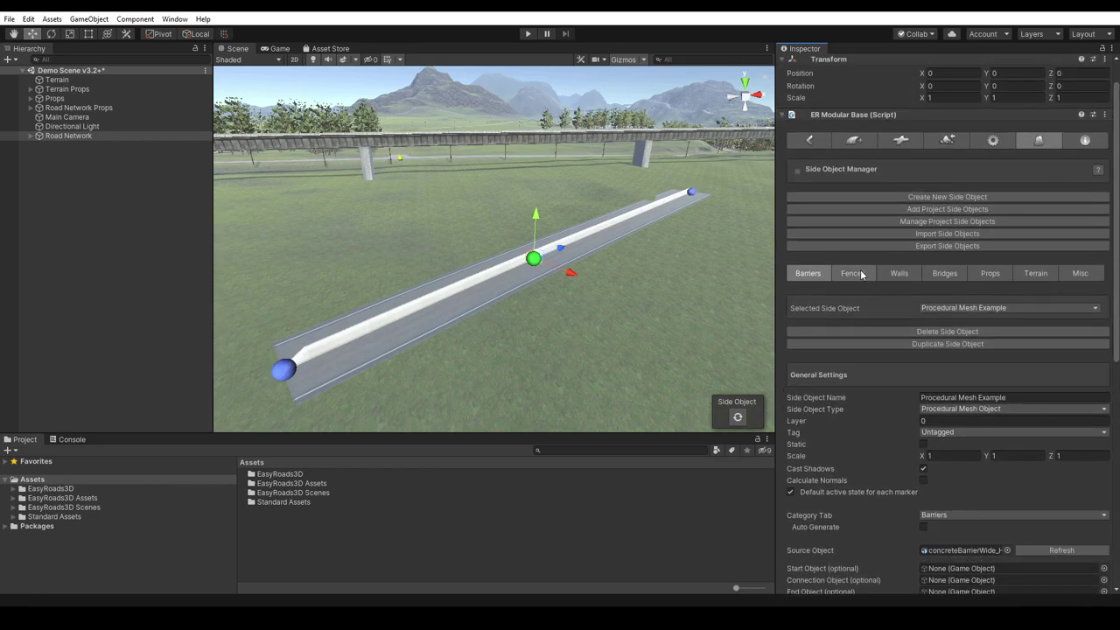
Select the Fence Chain Link fence, keeping its connection object alignment at Inherit.
click(857, 274)
click(937, 308)
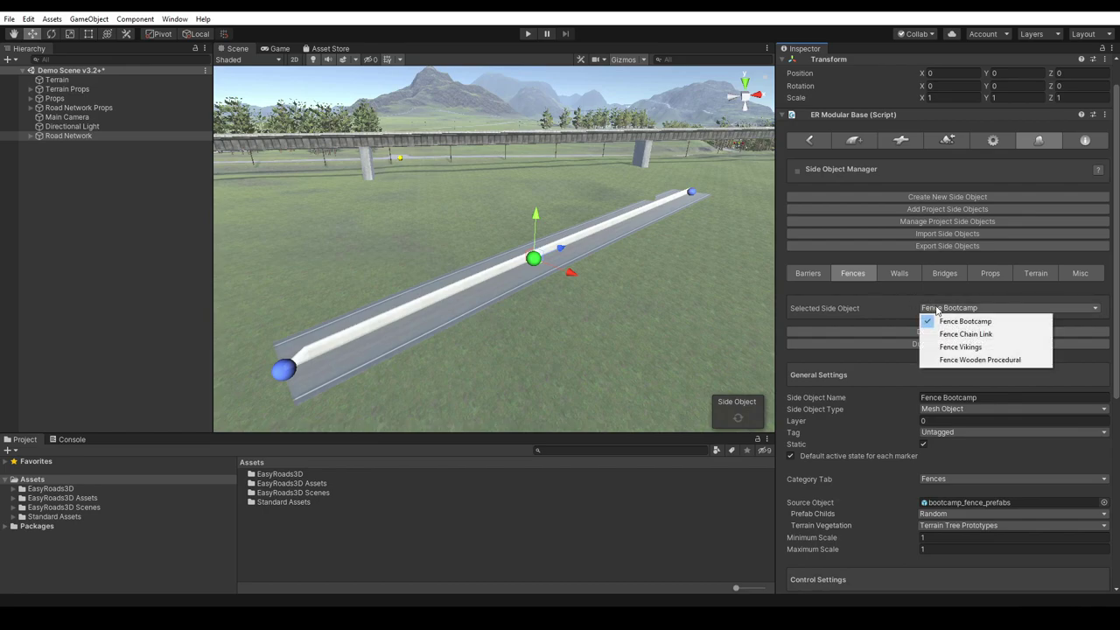
click(965, 334)
drag(1117, 180, 1117, 269)
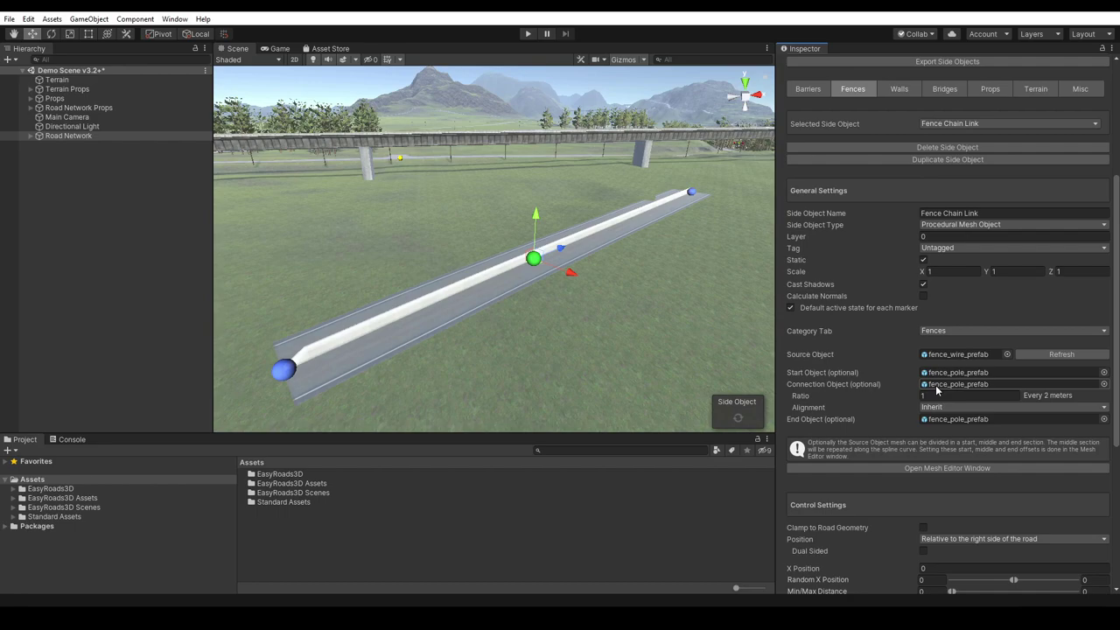
mouse_move(802, 402)
click(939, 407)
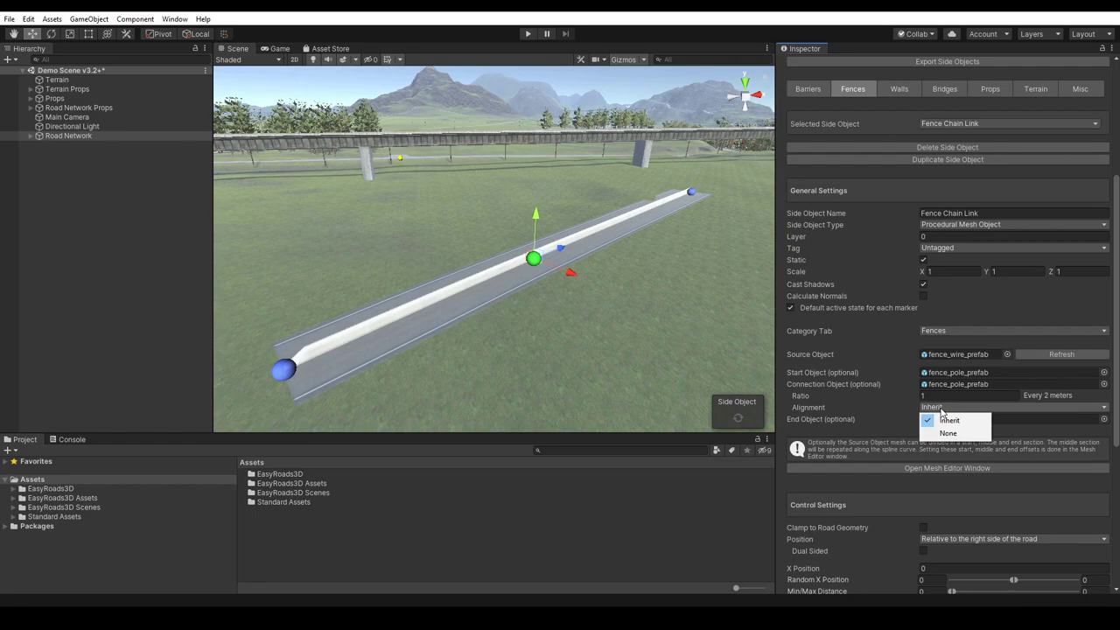
click(783, 428)
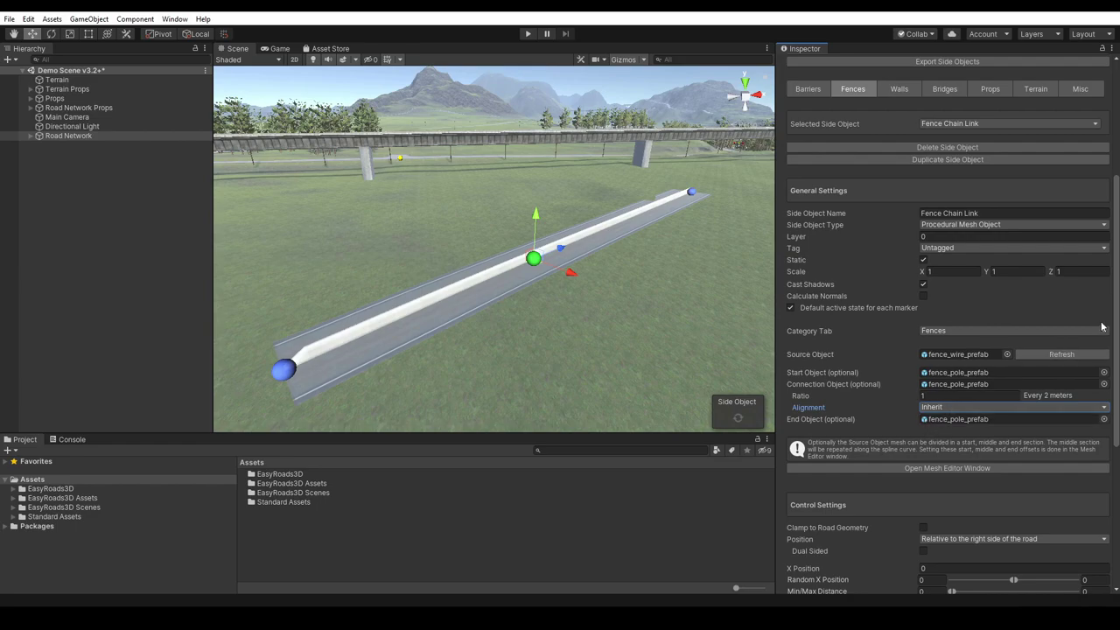
Select the Procedural Mesh Example barrier and scroll to its Control Settings.
drag(1116, 320, 1118, 289)
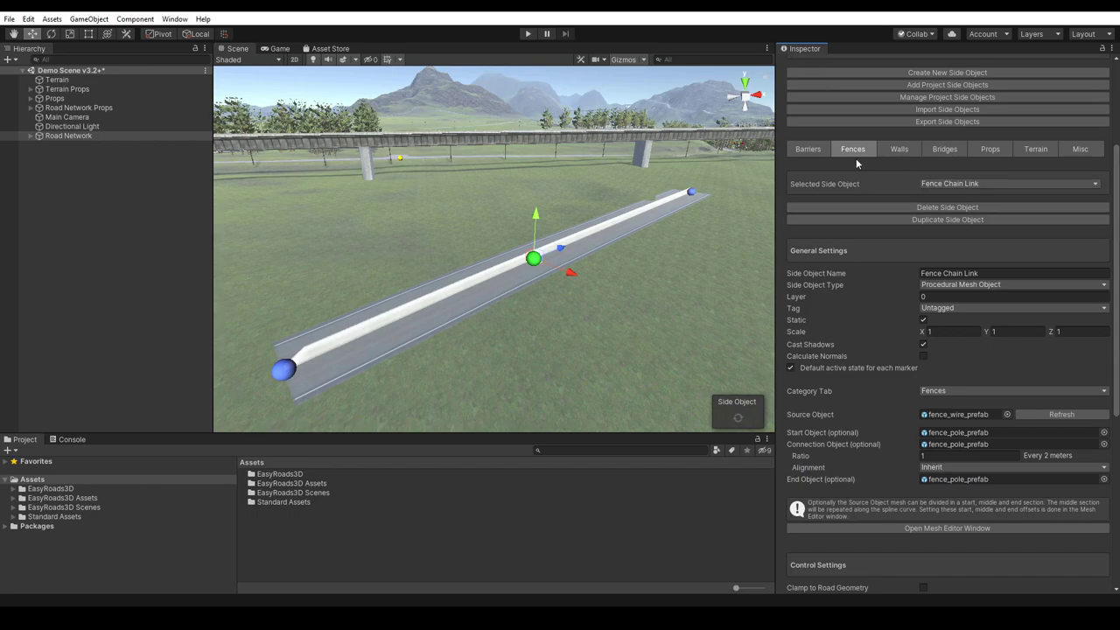
click(808, 147)
click(943, 184)
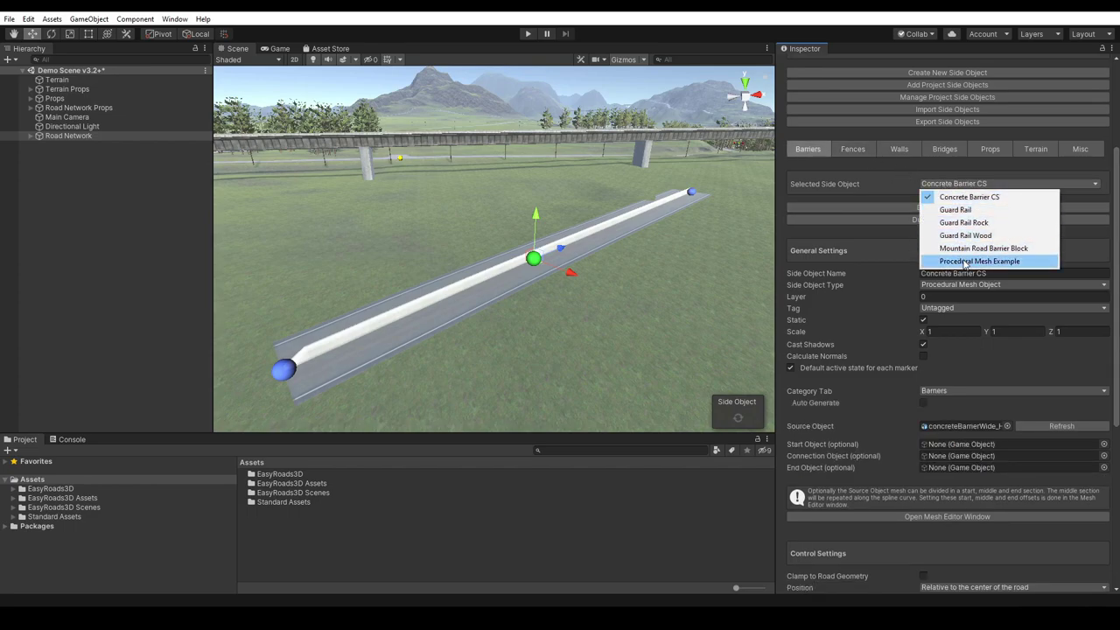
click(967, 261)
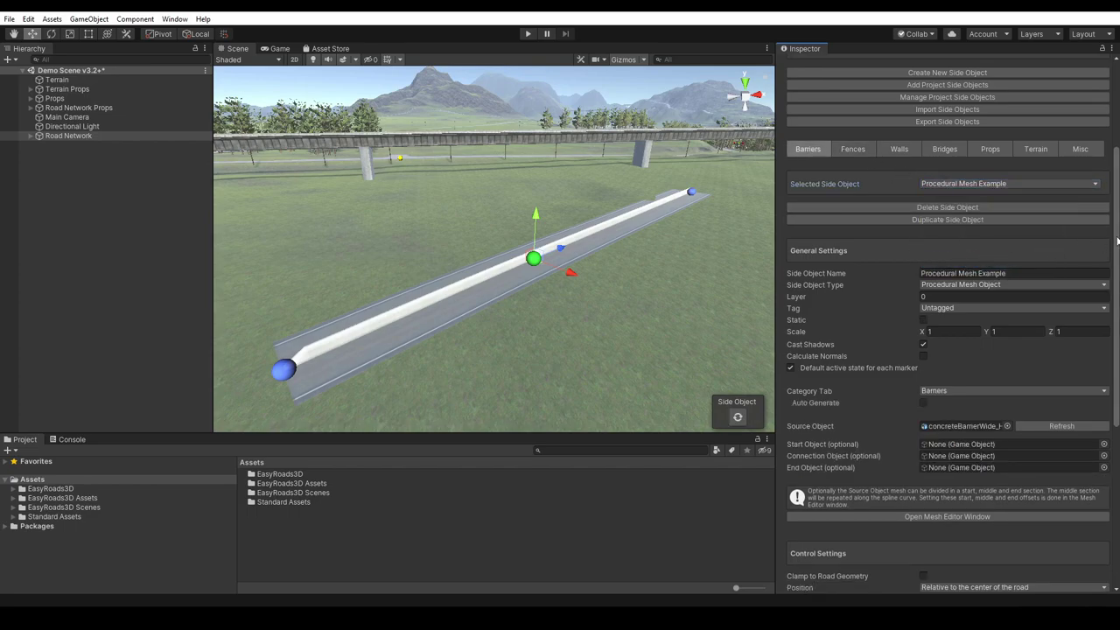
scroll(1080, 248, down, 5)
scroll(960, 250, down, 3)
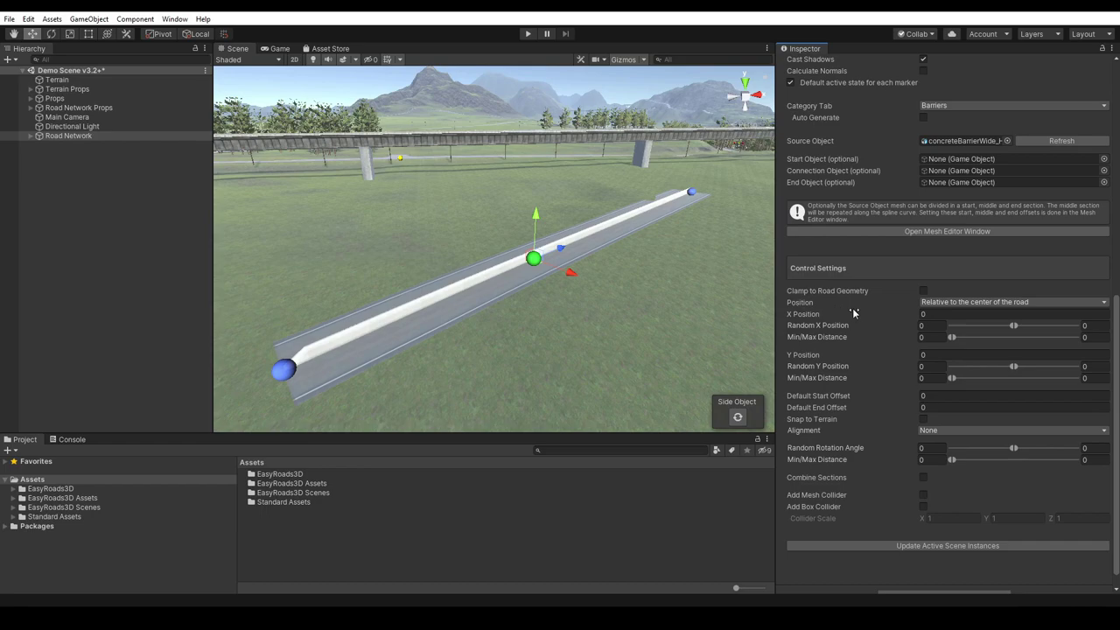
Rebuild the barrier on the left side, then dual sided, then reset Position to road centre.
click(954, 304)
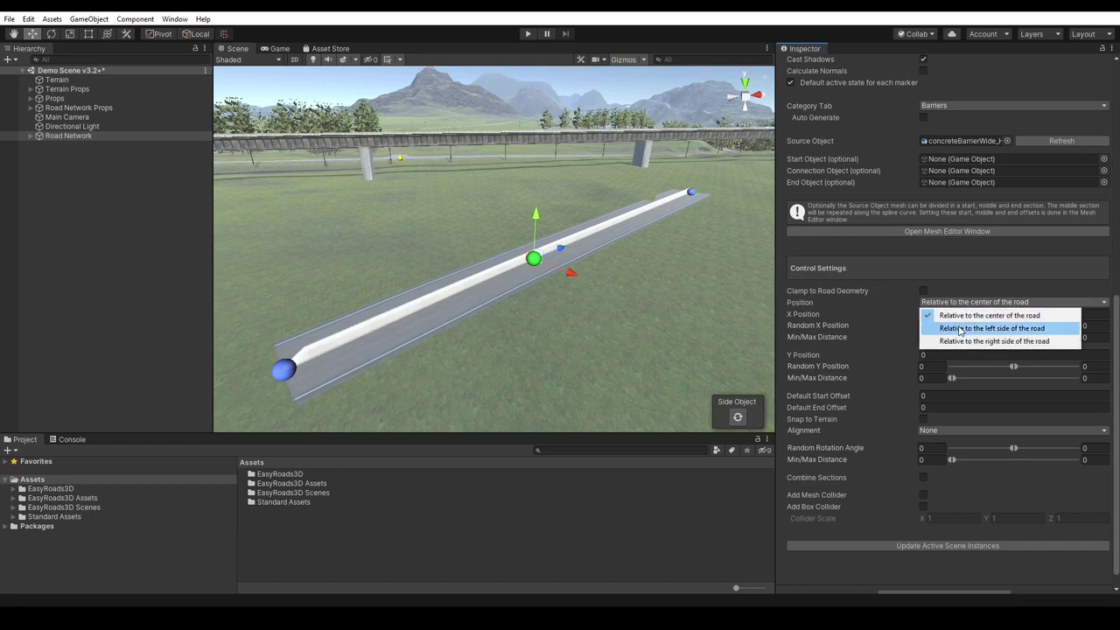
click(960, 329)
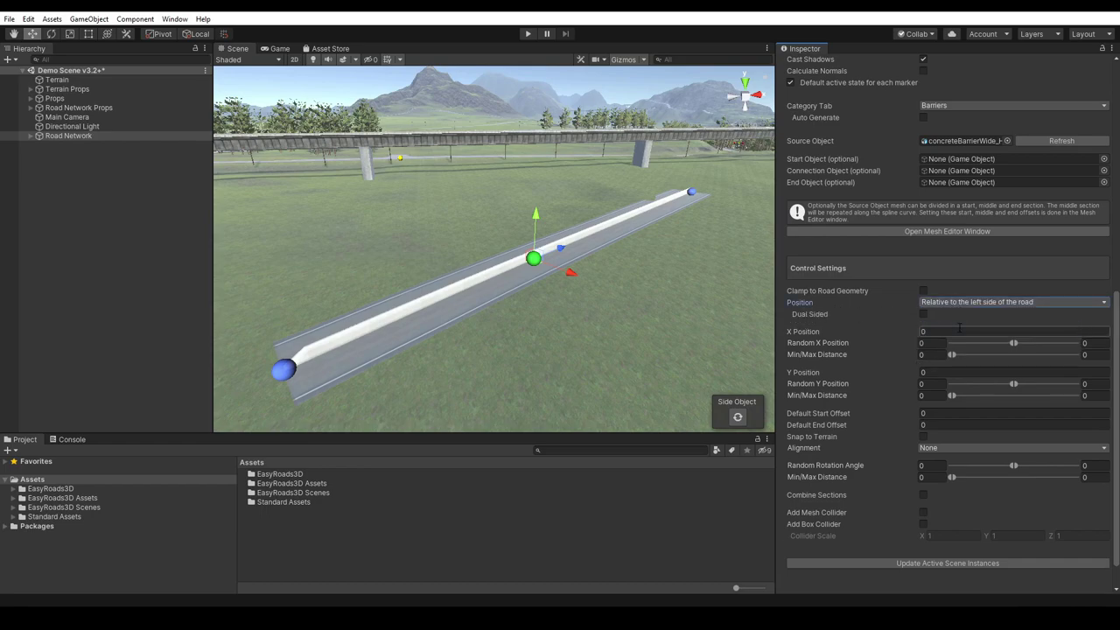
click(738, 419)
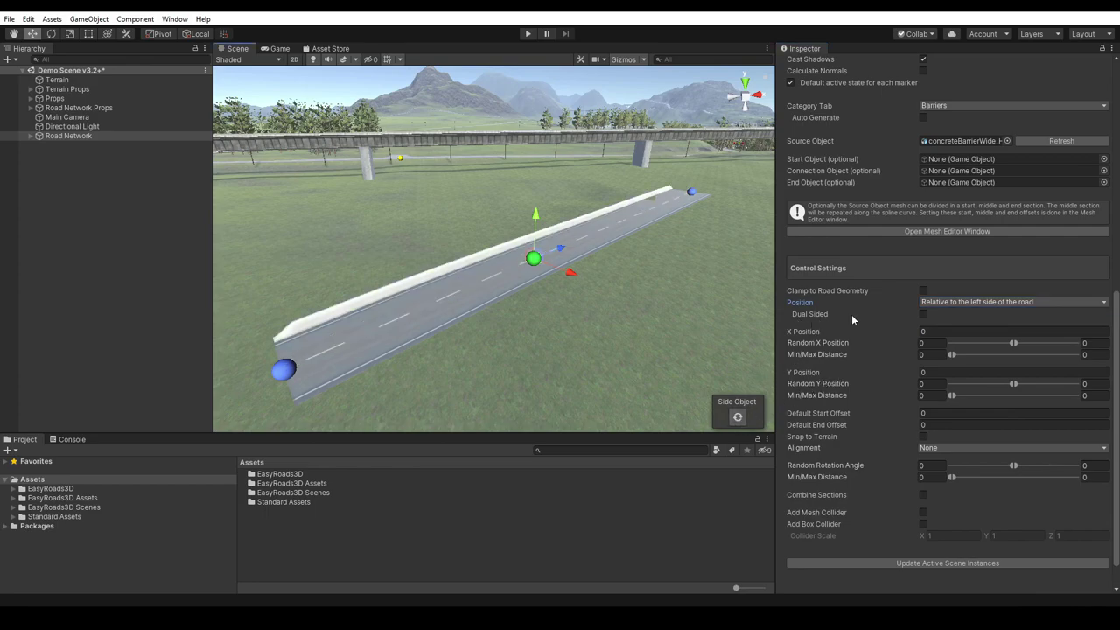
click(923, 315)
click(738, 419)
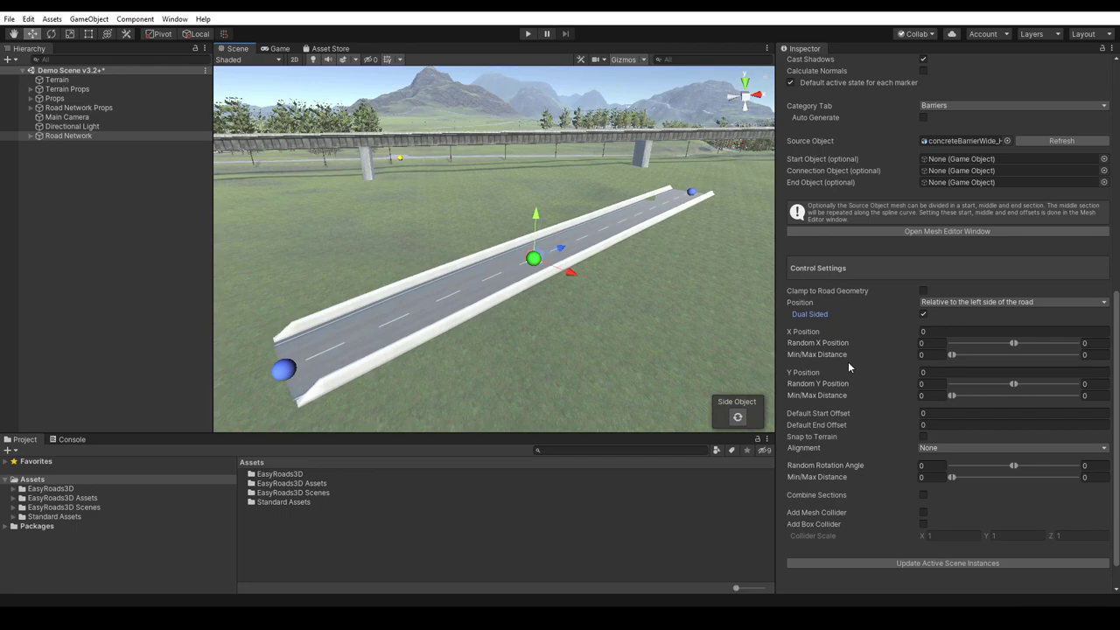
click(963, 301)
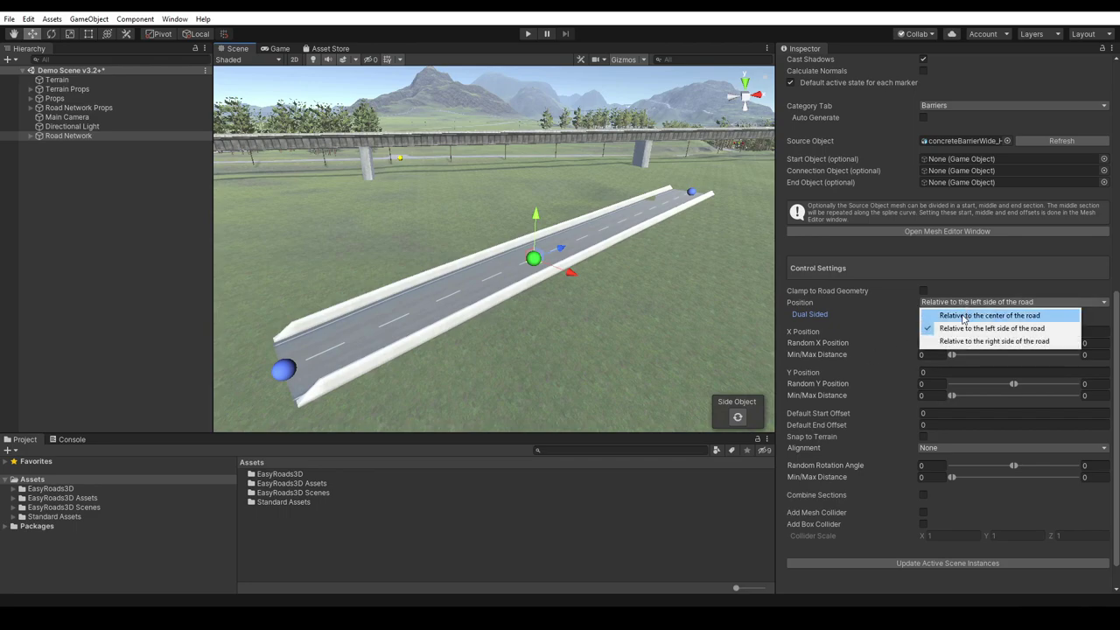
click(963, 315)
Rebuild the centred barrier and pick Guard Rail in the Side Object Manager.
click(737, 416)
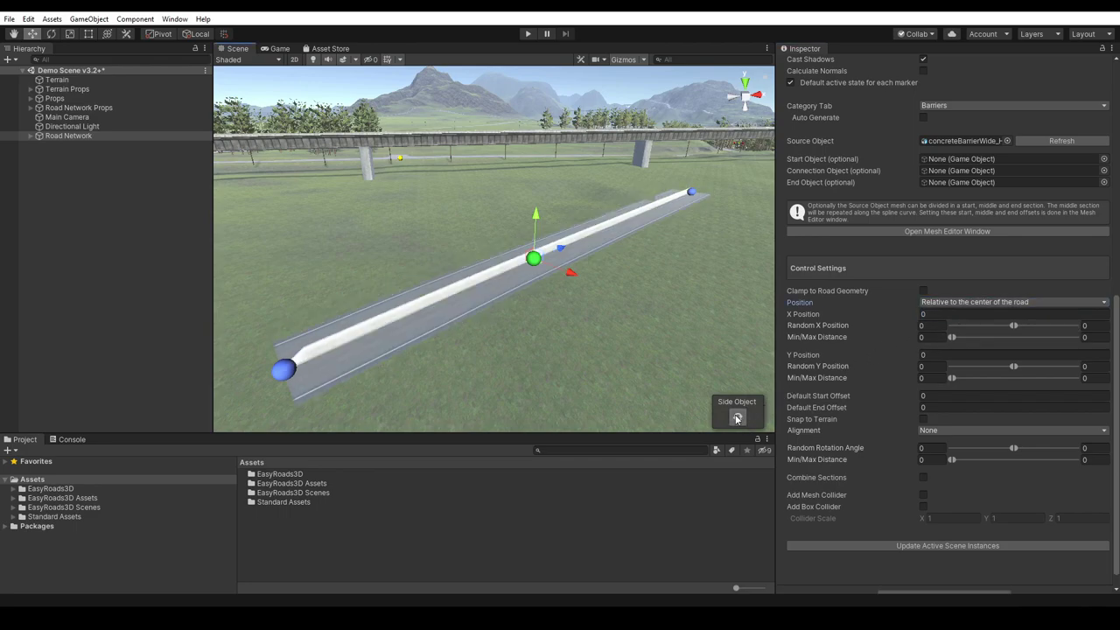
scroll(1027, 189, up, 6)
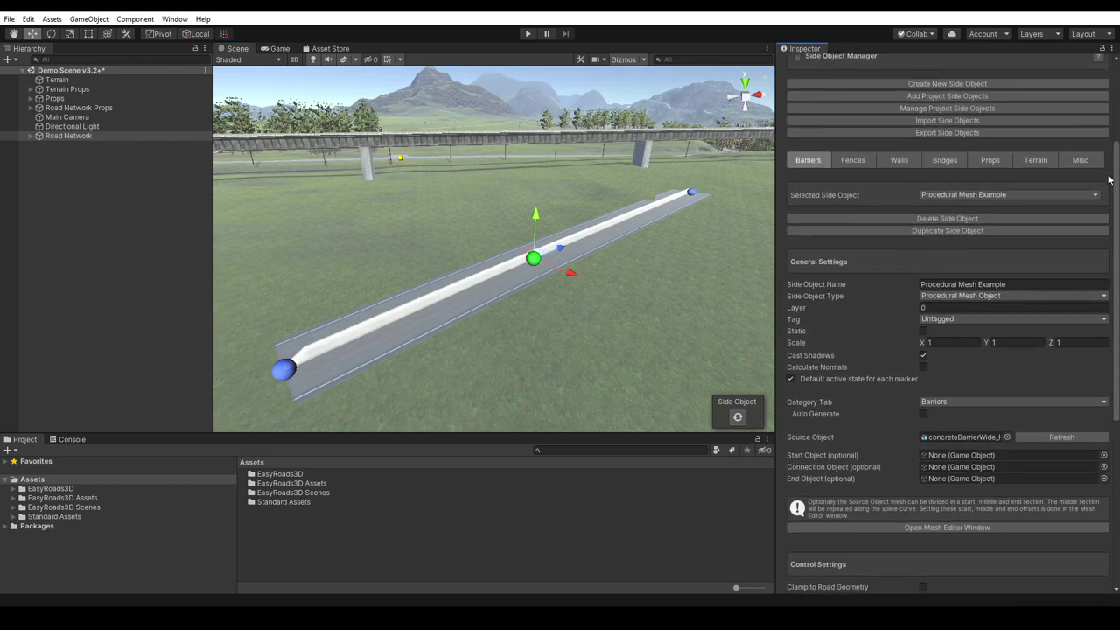
click(1015, 196)
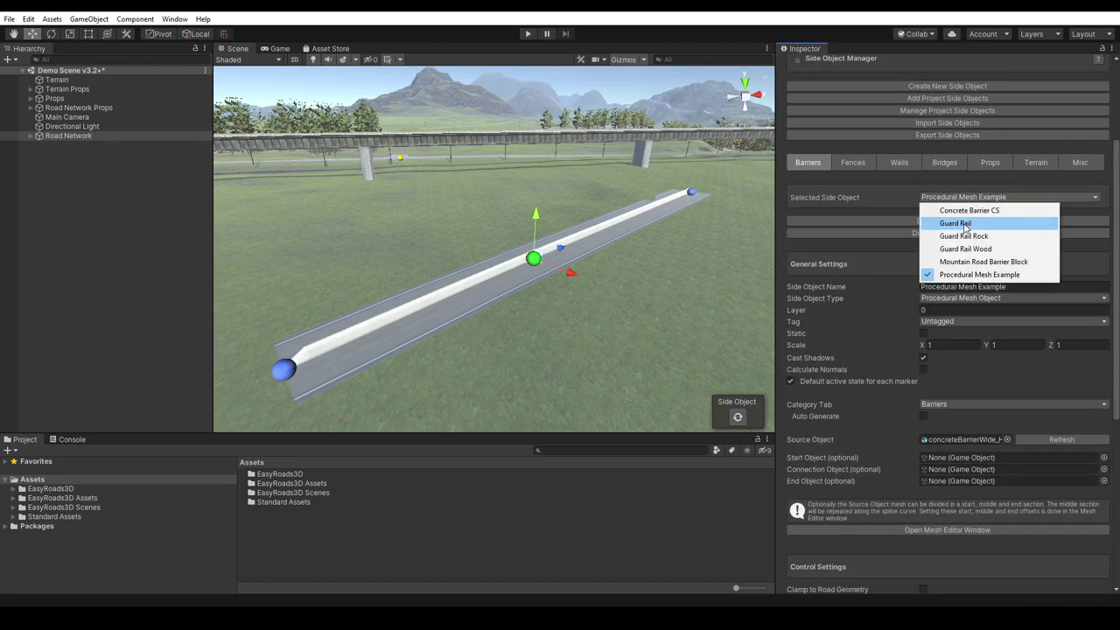
click(963, 220)
Enable Guard Rail side objects on the road, leaving Procedural Mesh Example off.
scroll(883, 140, up, 2)
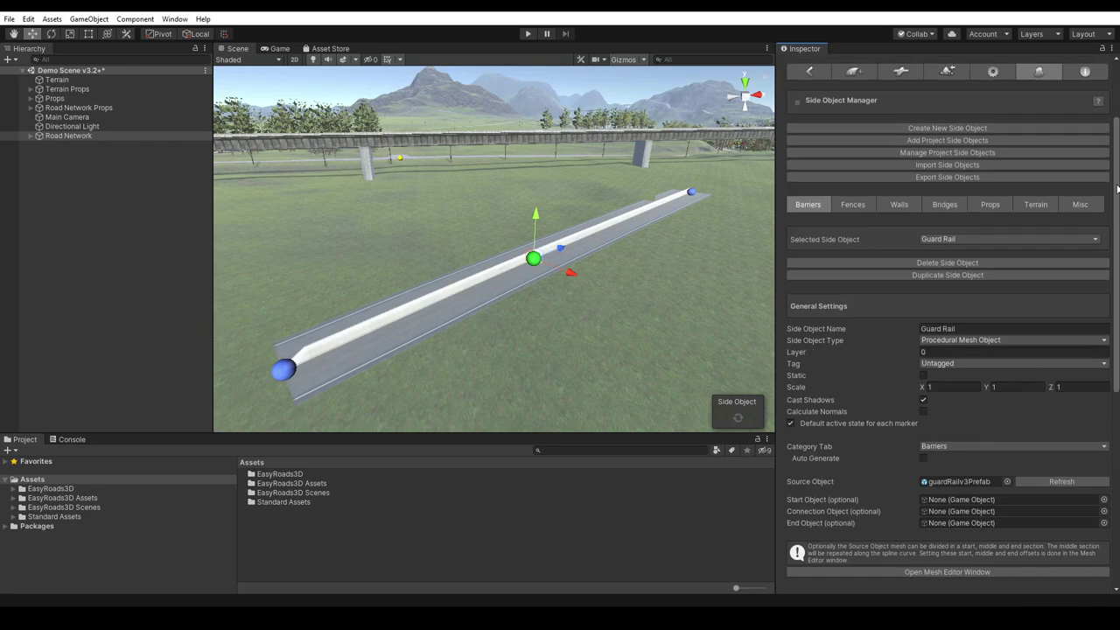
click(809, 72)
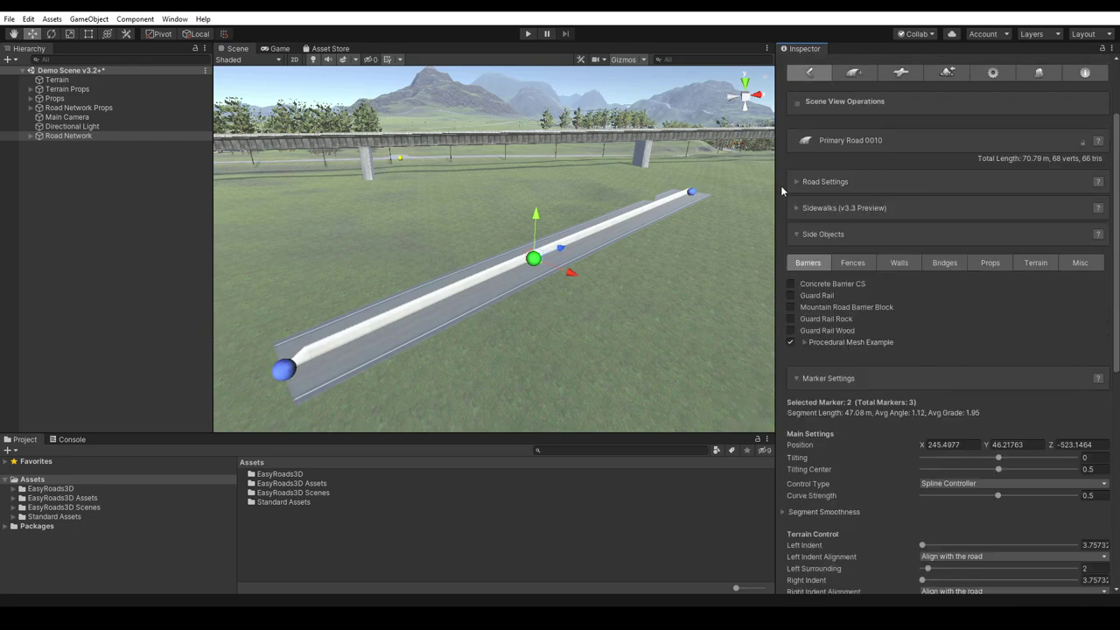
click(791, 295)
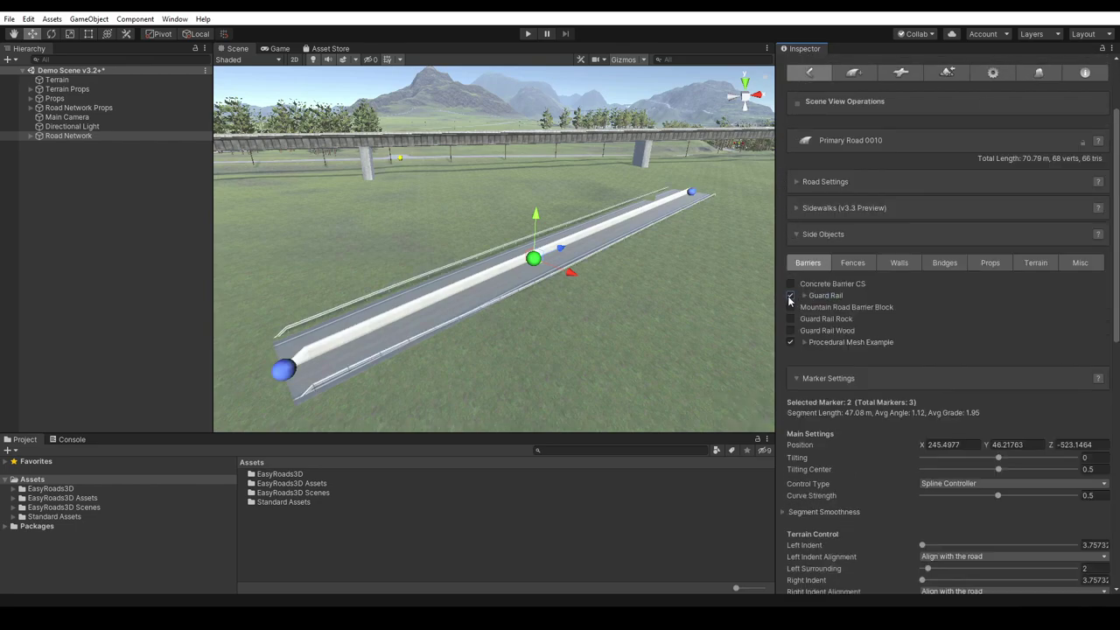
click(791, 342)
click(791, 342)
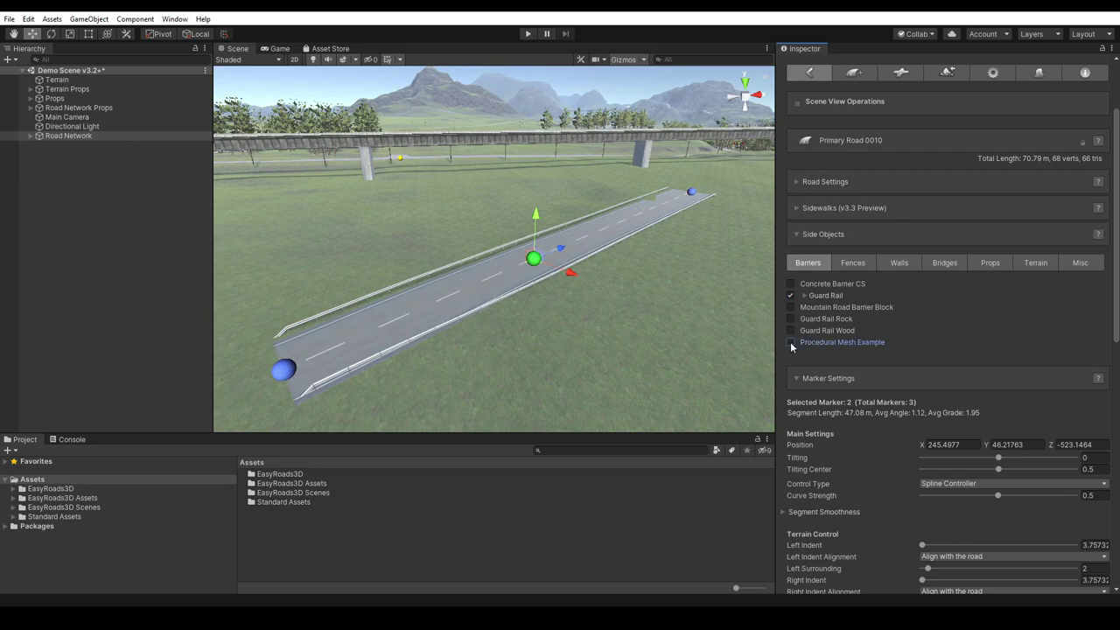
Set guard rail Random X Position to -0.5 with Min/Max Distance 15 and 25.
click(1046, 72)
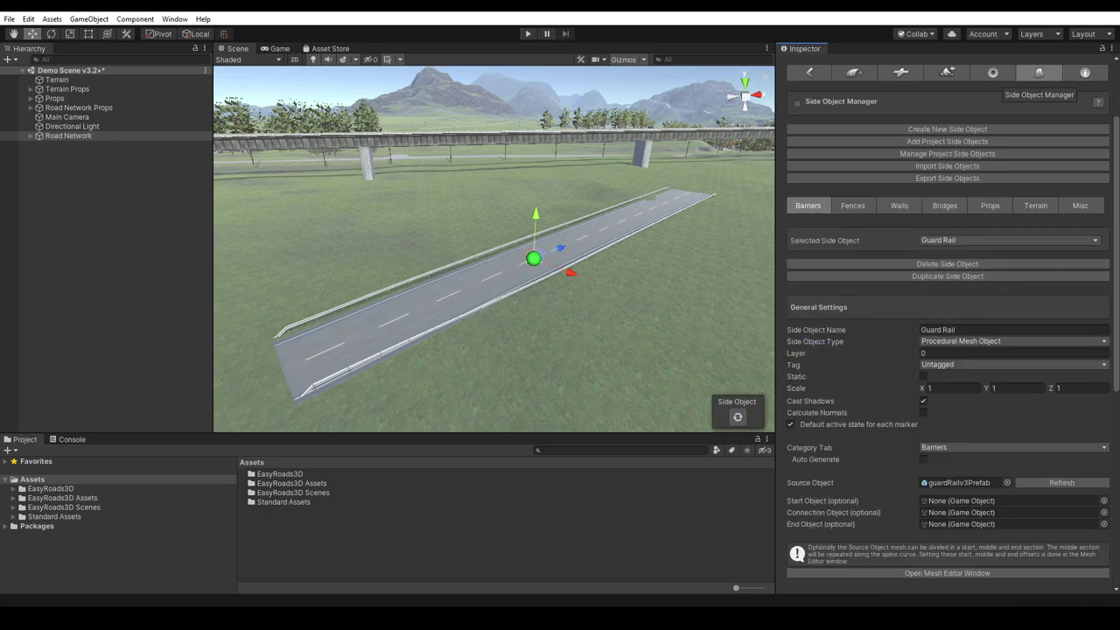
scroll(1116, 264, down, 8)
scroll(1116, 264, down, 5)
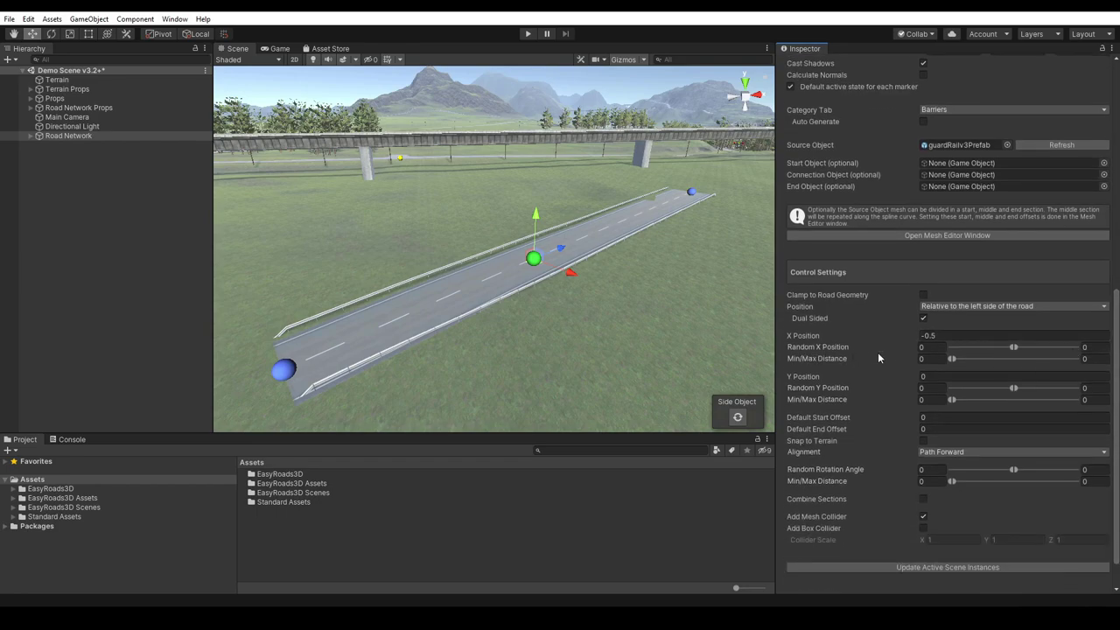
click(929, 347)
text(-0.5)
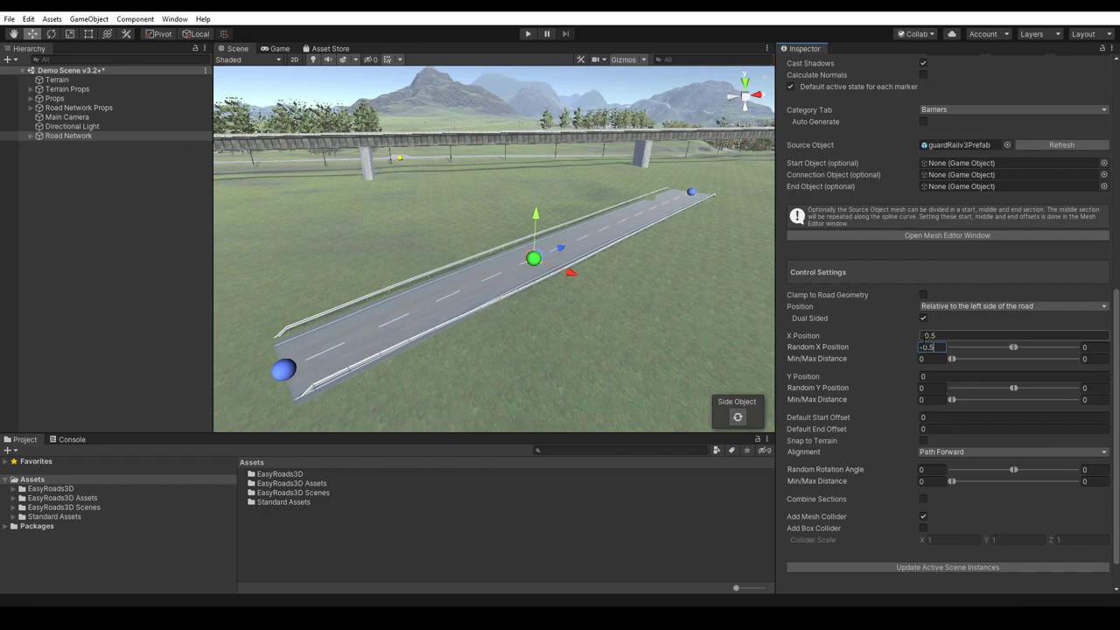
key(Tab)
text(15)
click(1092, 360)
text(25)
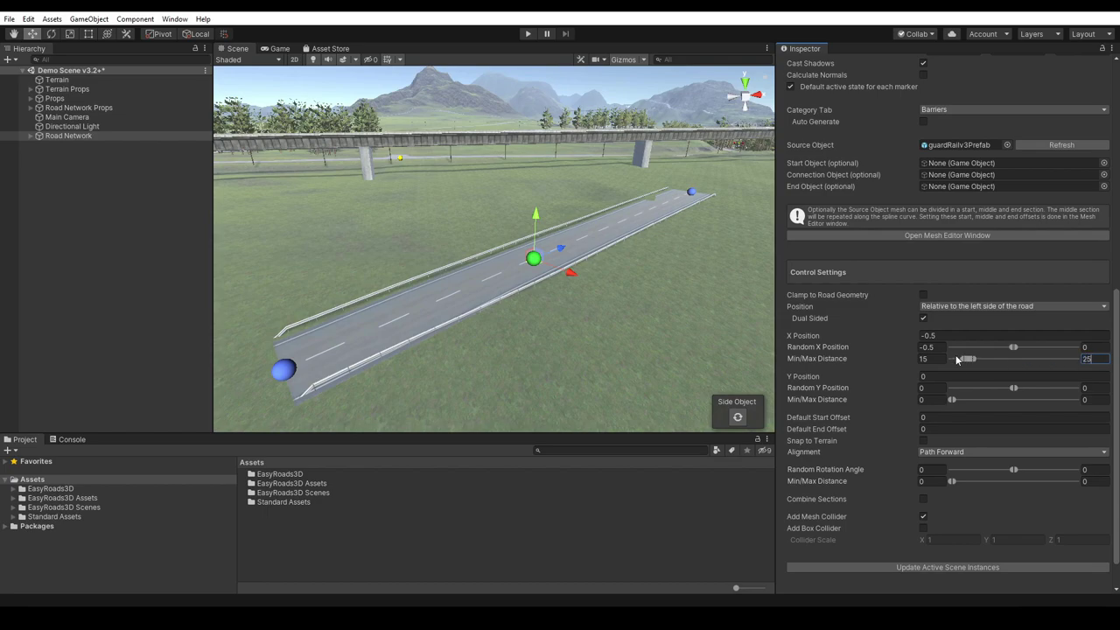
click(738, 417)
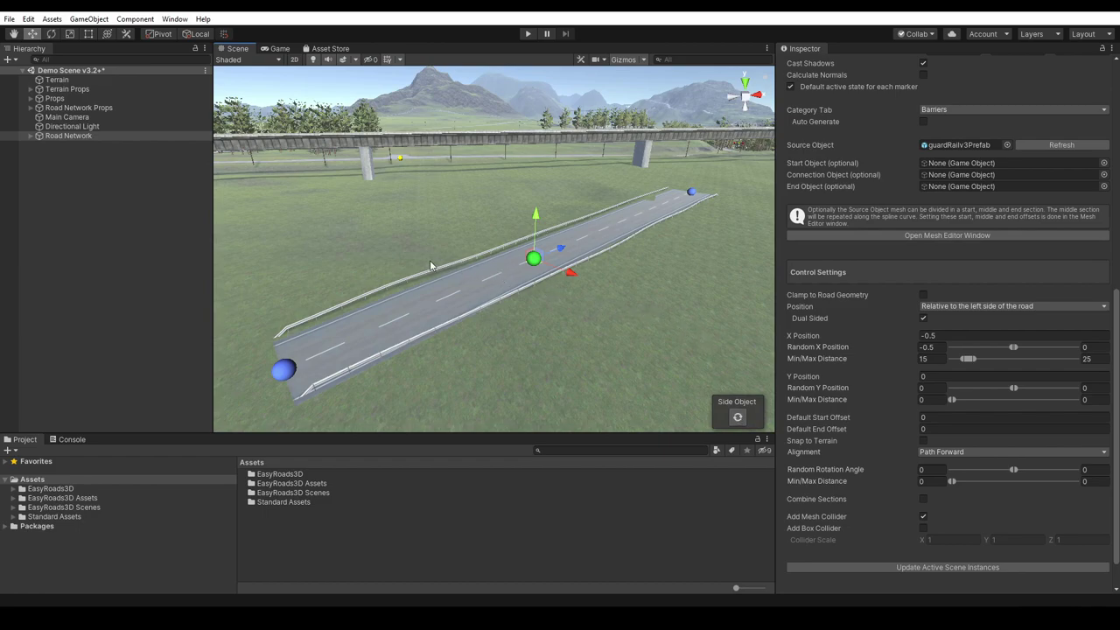
Regenerate the offset guard rails several times, then return to the X offset field.
click(737, 417)
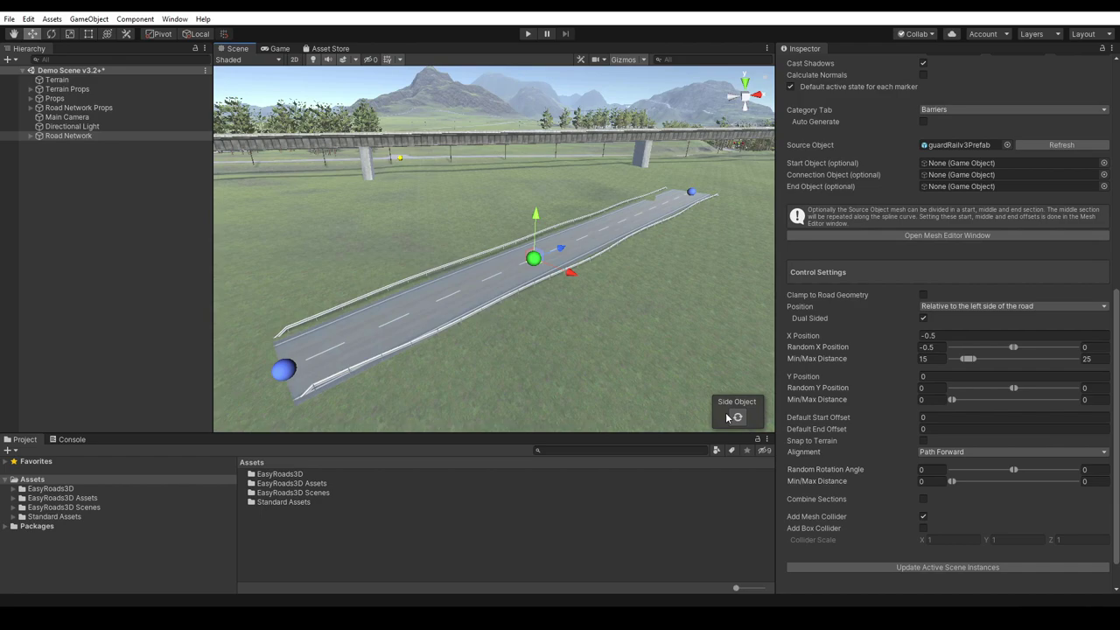
click(737, 418)
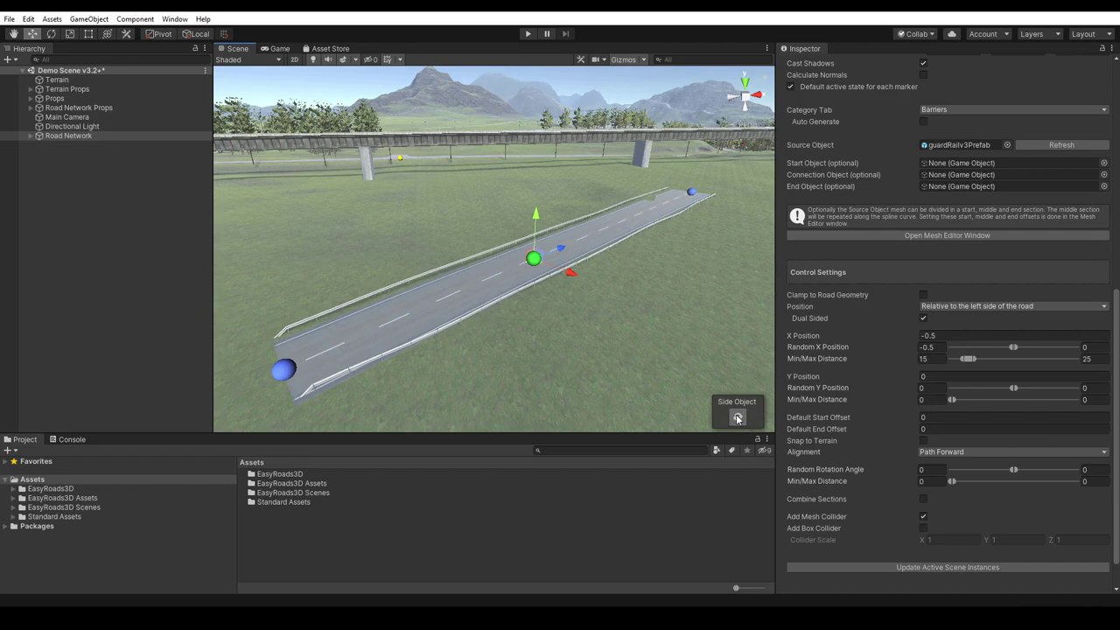
click(737, 418)
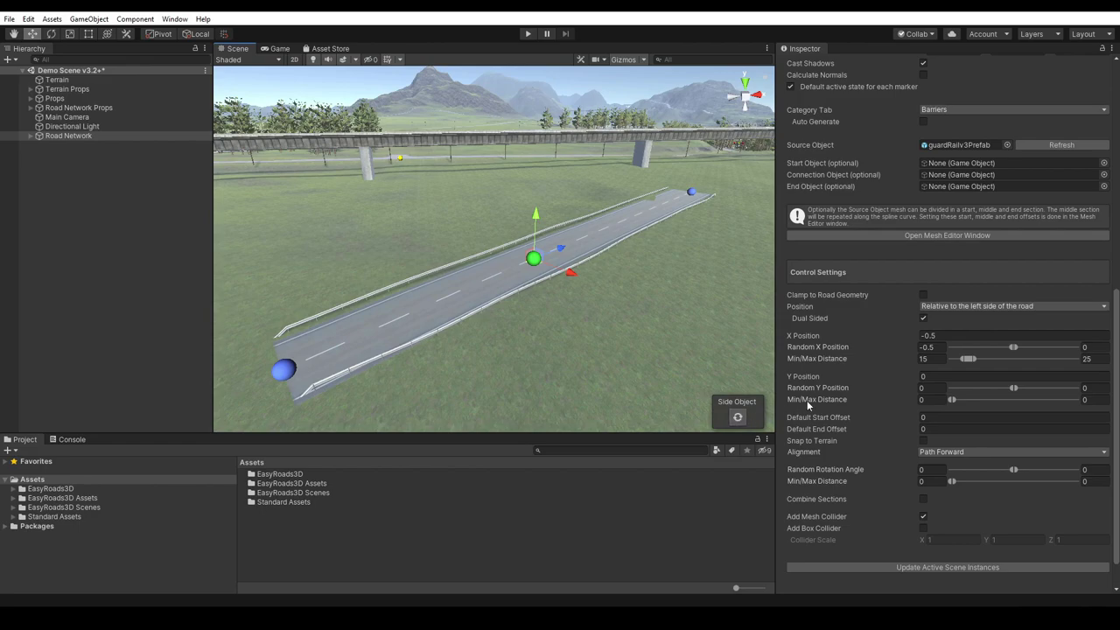
click(926, 346)
Set Random X Position to 0, max rotation angle 45, and Min/Max Distance 5–25.
text(0)
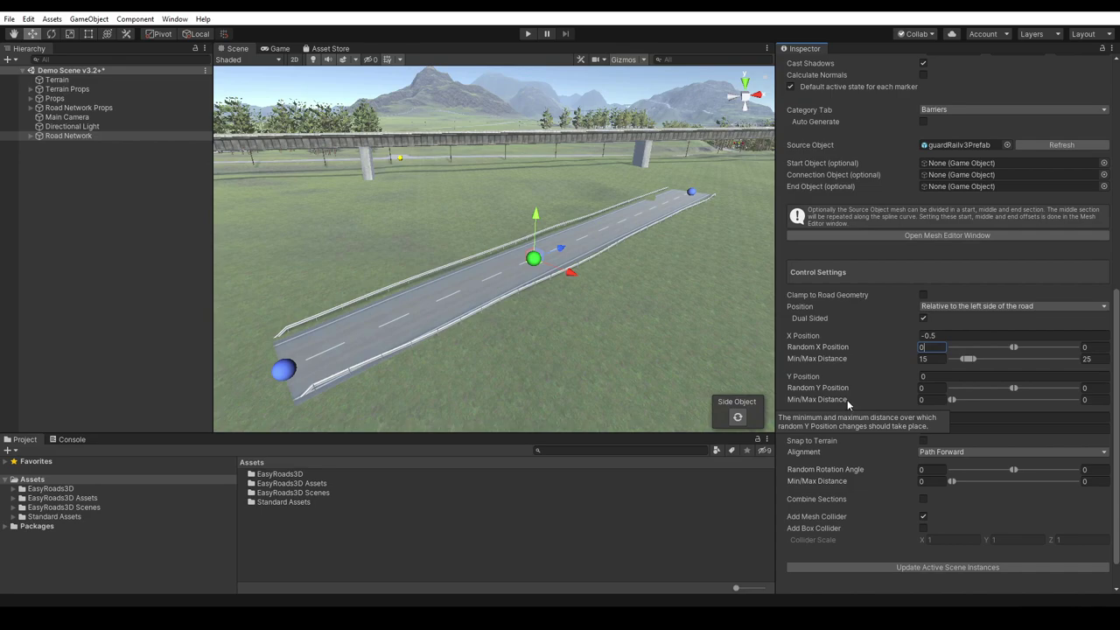
click(737, 418)
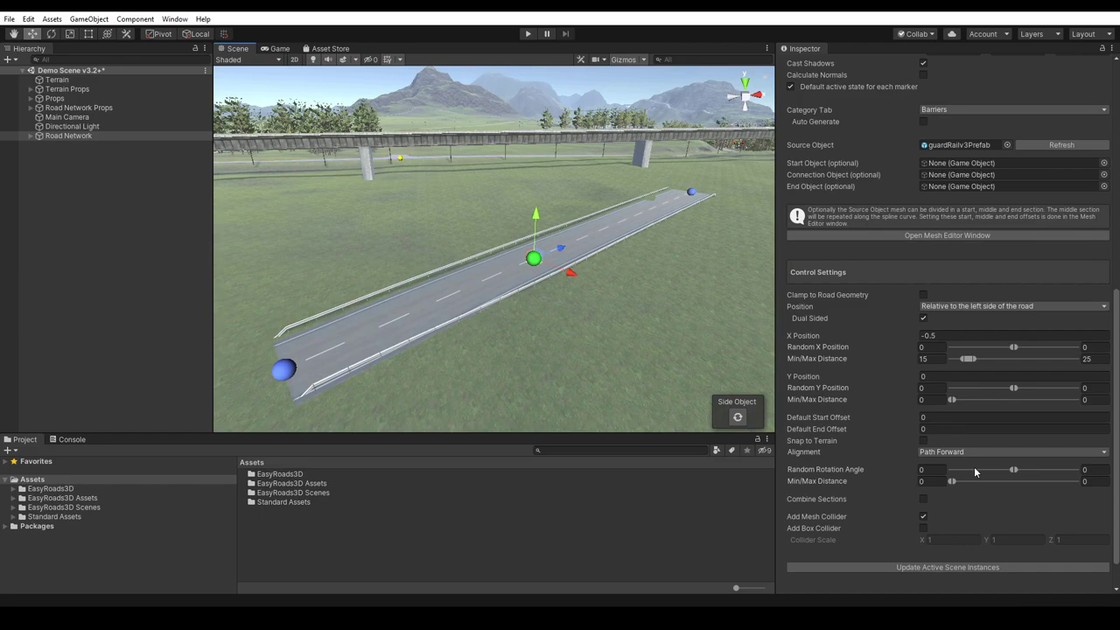
click(1085, 470)
text(45)
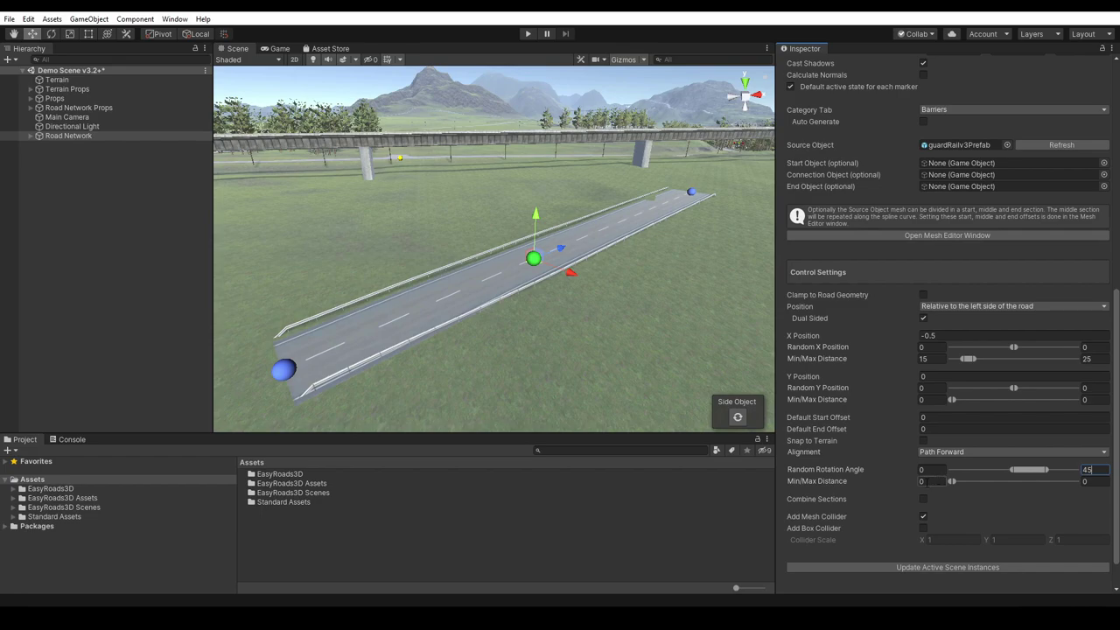
click(921, 481)
text(5)
click(1085, 481)
text(25)
Regenerate the guard rails, raise the max rotation angle to 75, and regenerate again.
click(736, 417)
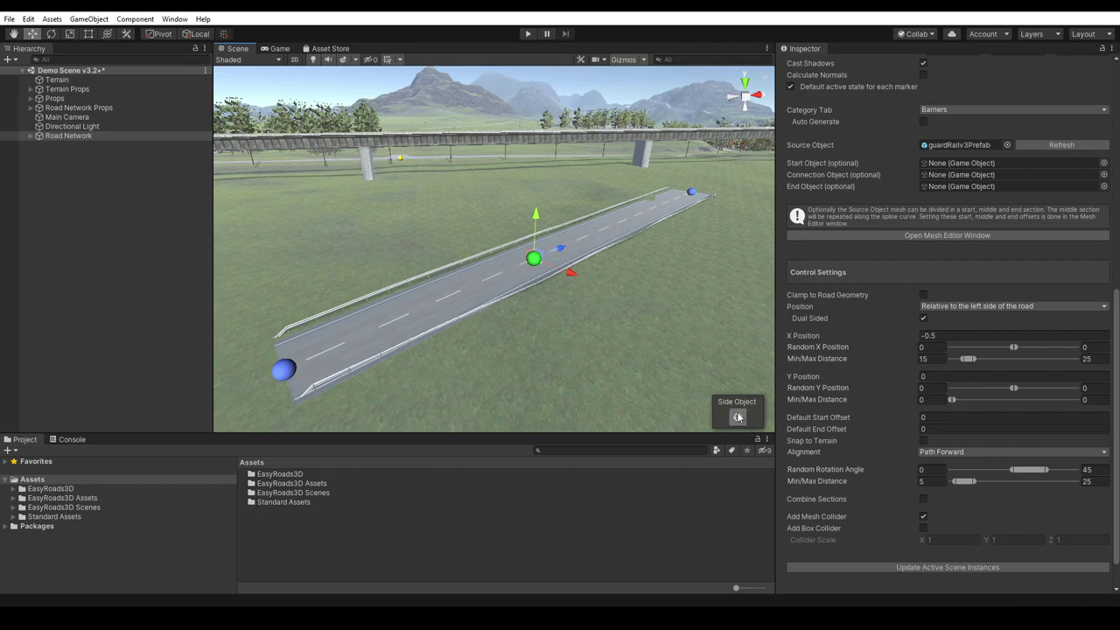
click(737, 418)
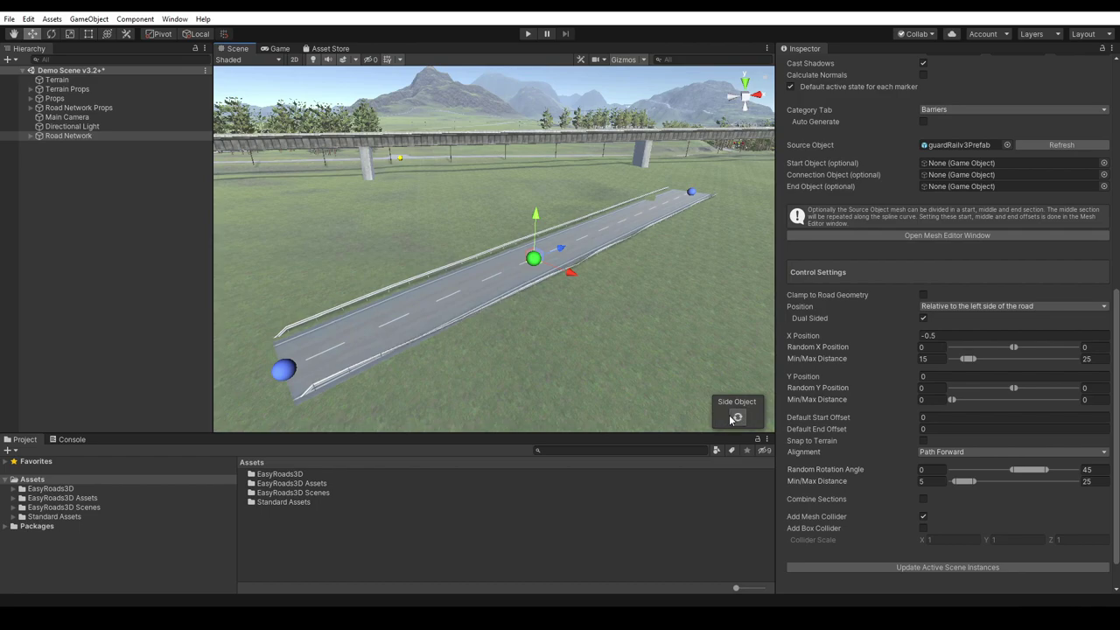
click(738, 418)
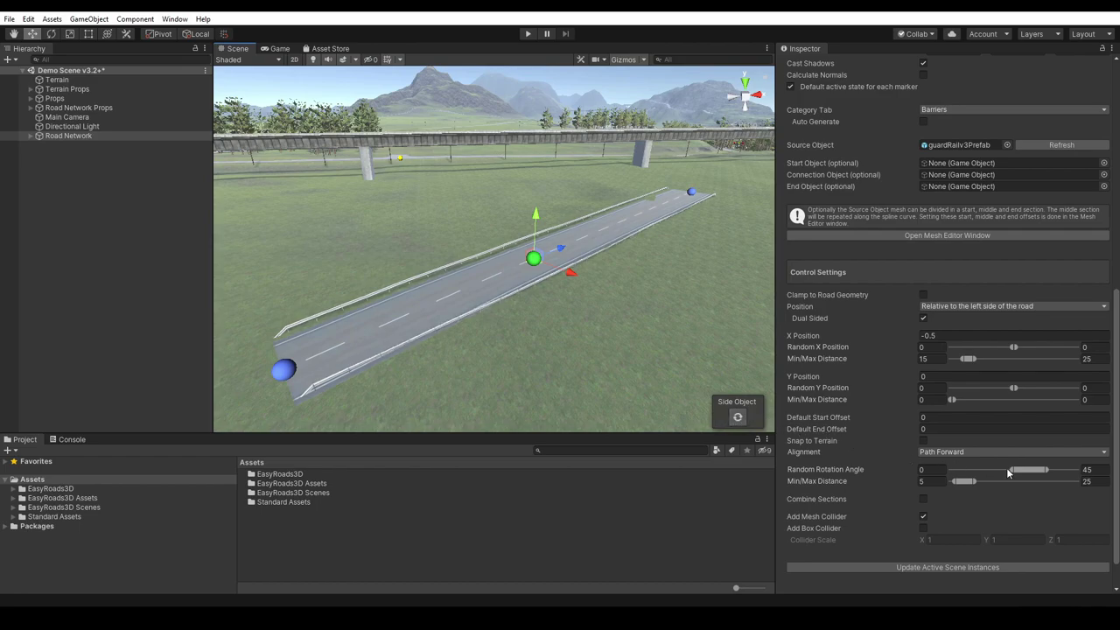
text(75)
key(Return)
click(737, 418)
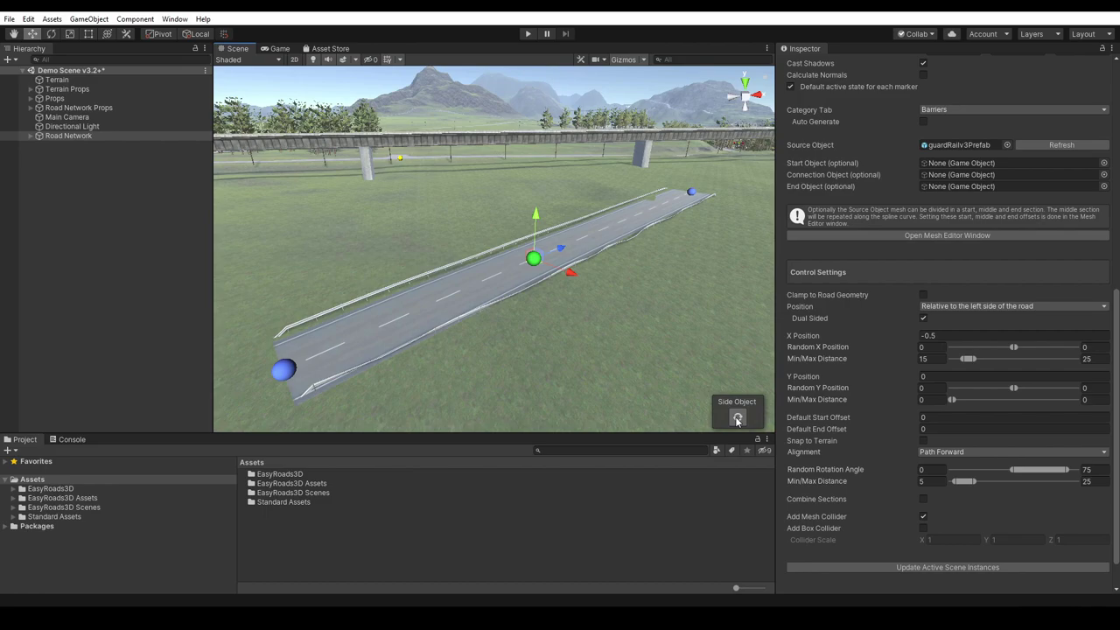
click(737, 420)
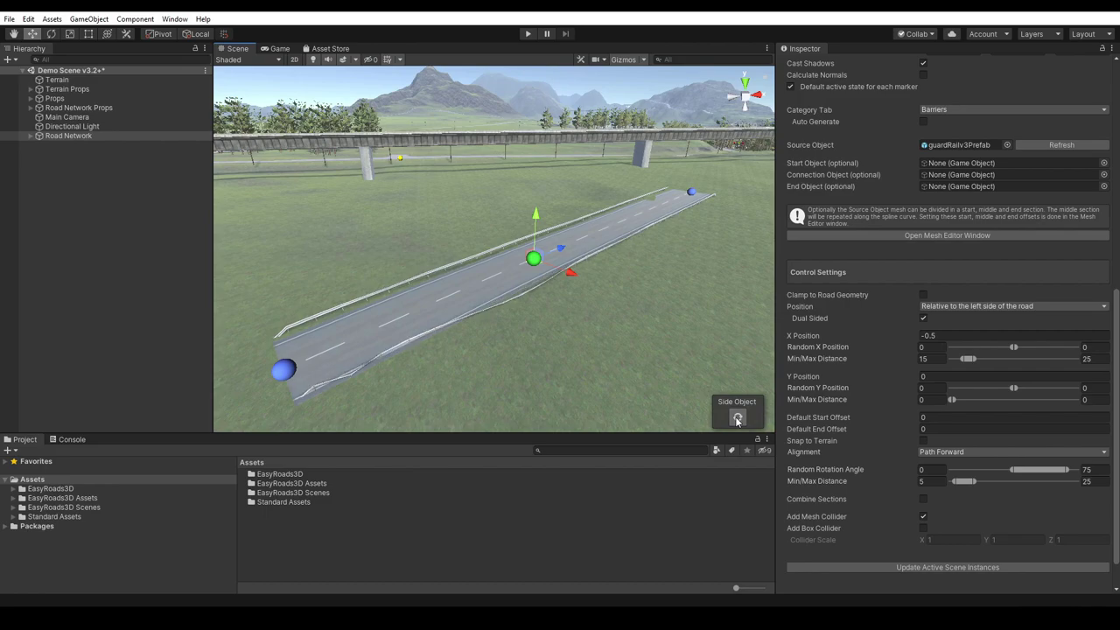
Turn off Guard Rail and turn on Procedural Mesh Example in the road's side object toggles.
drag(1108, 332, 1115, 74)
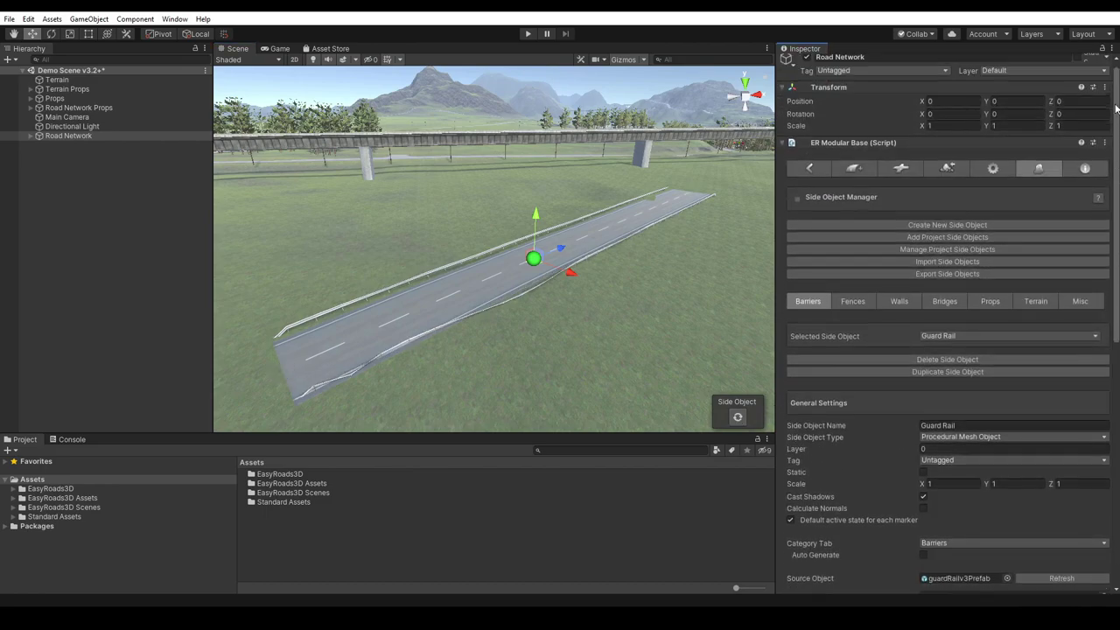
click(812, 168)
click(790, 392)
click(791, 437)
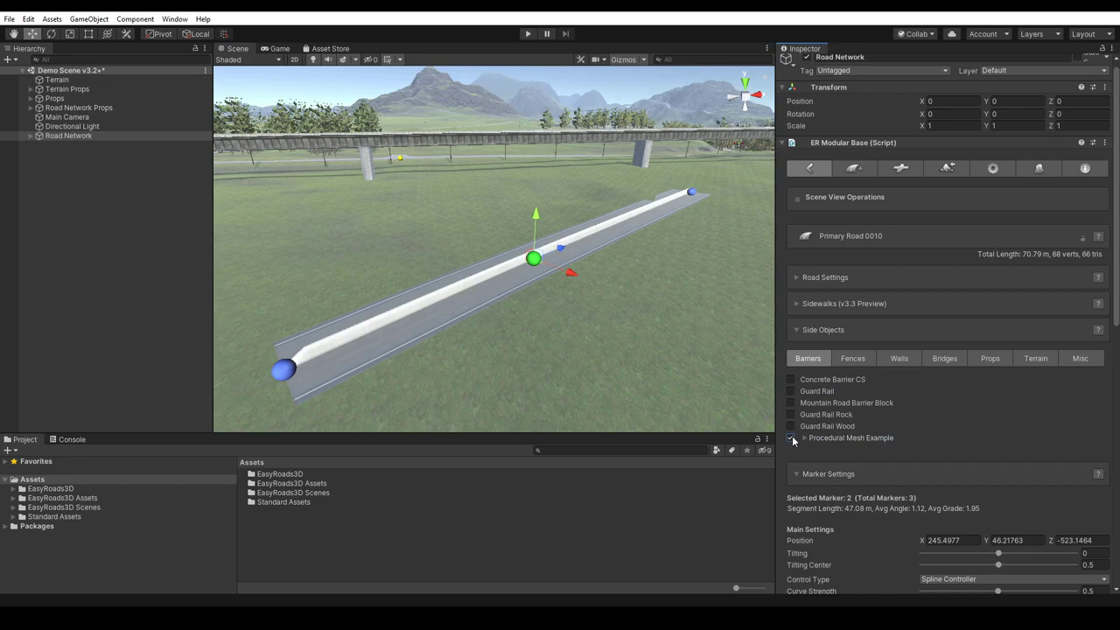
click(1038, 170)
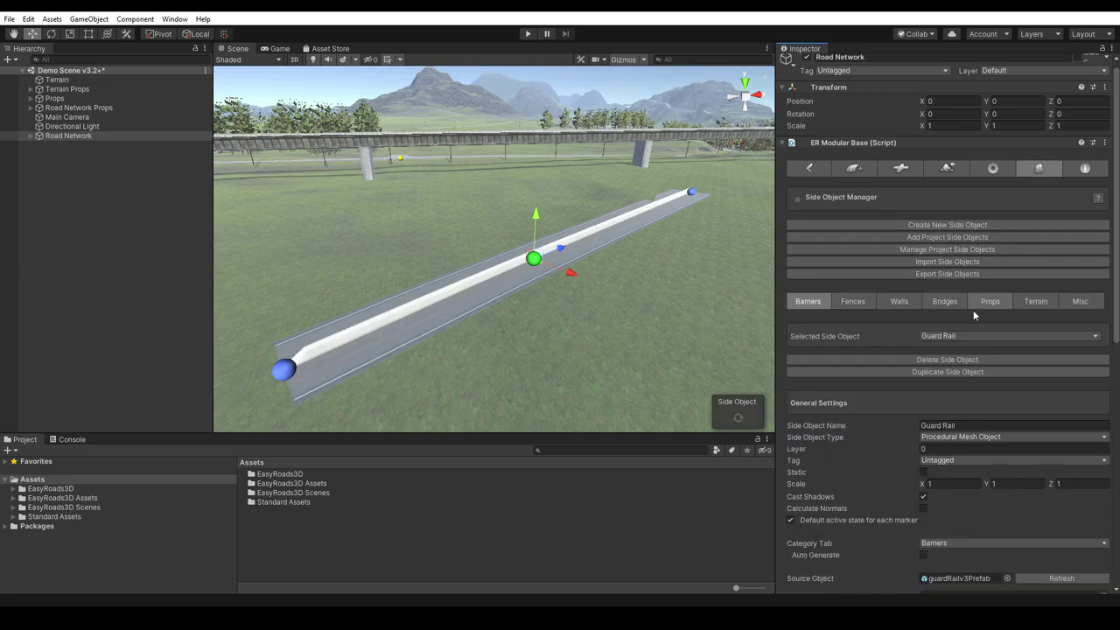
Select Procedural Mesh Example and check its Control Settings Alignment, which is None.
click(963, 337)
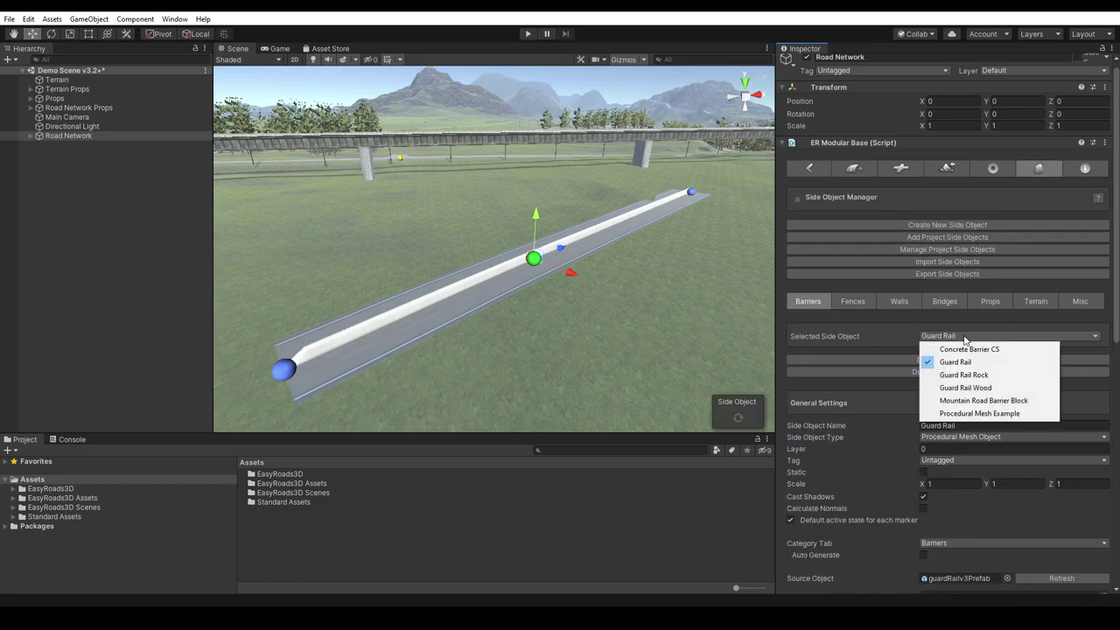
click(975, 414)
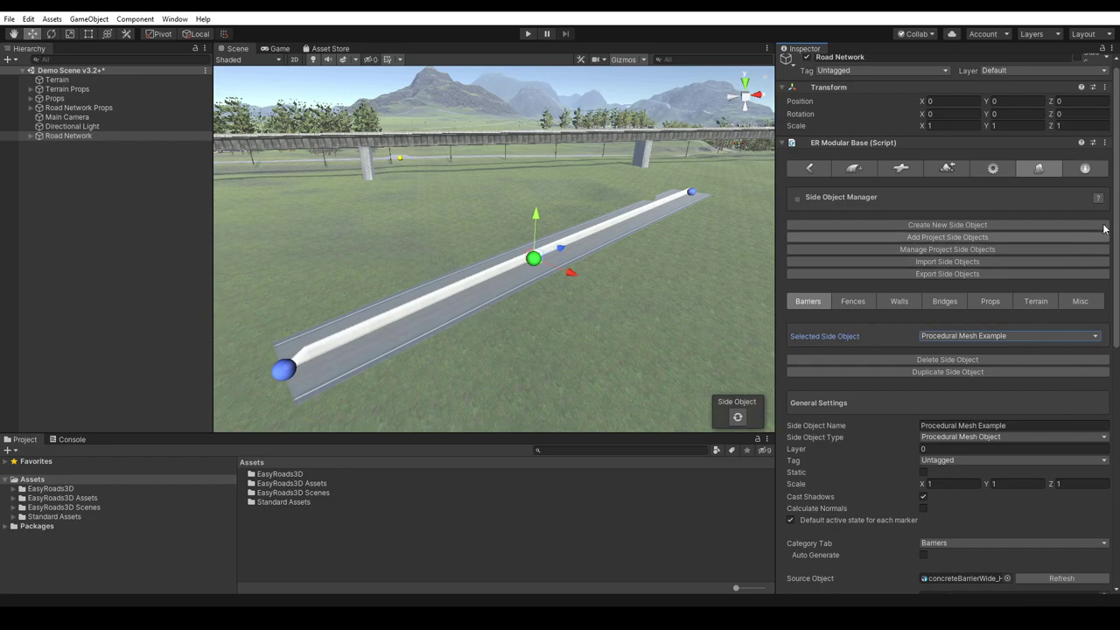
drag(1109, 225, 1113, 418)
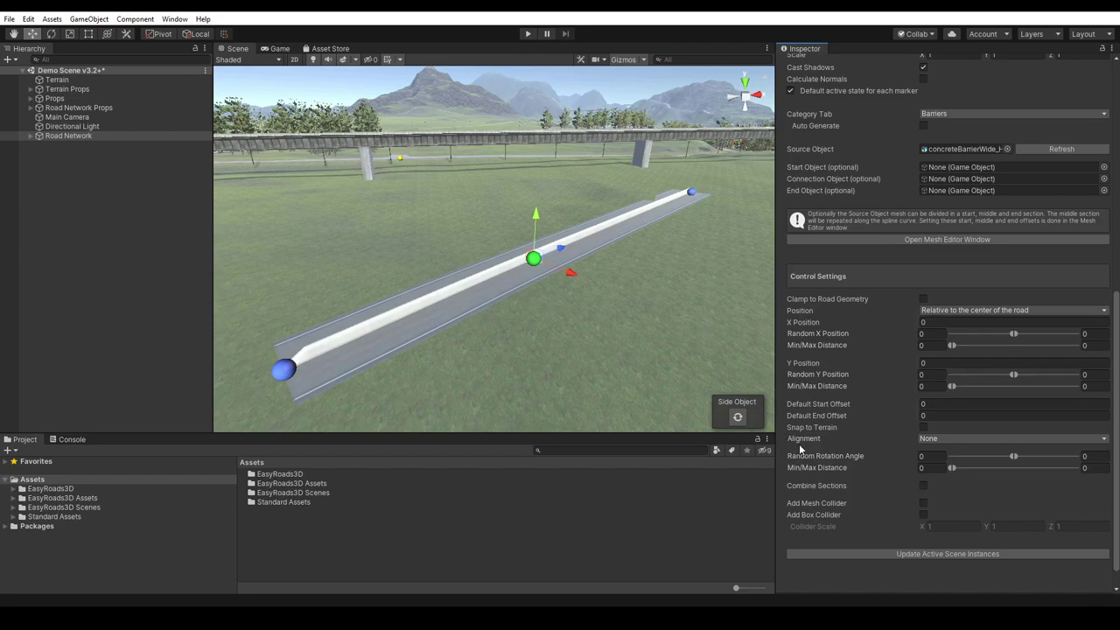
click(942, 440)
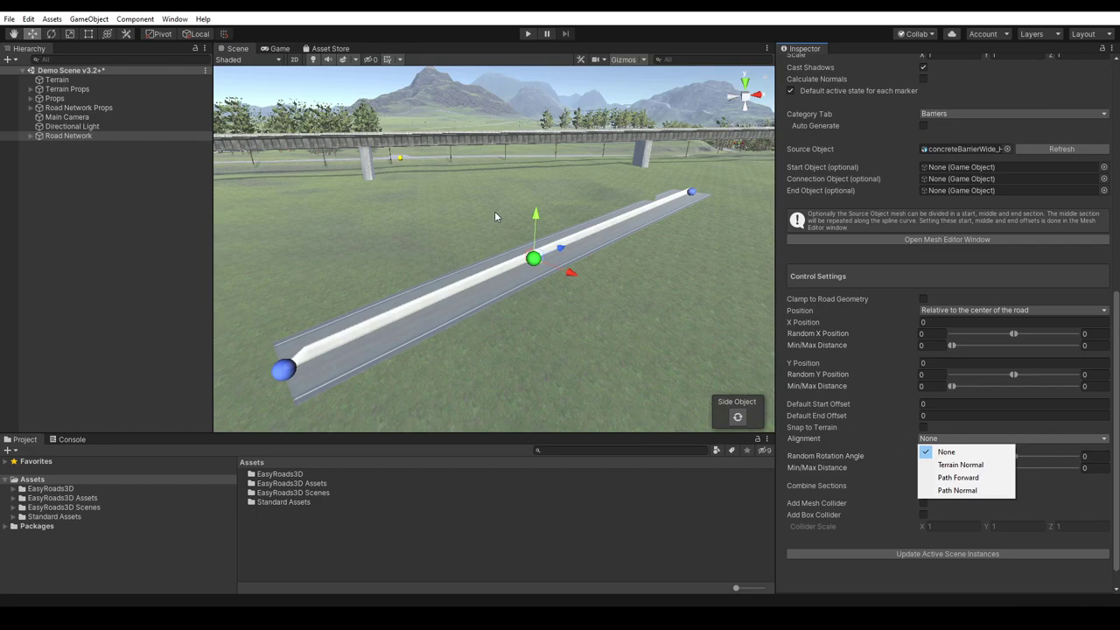
Raise the middle road marker to tilt the road and switch the scene to Shaded Wireframe.
click(535, 217)
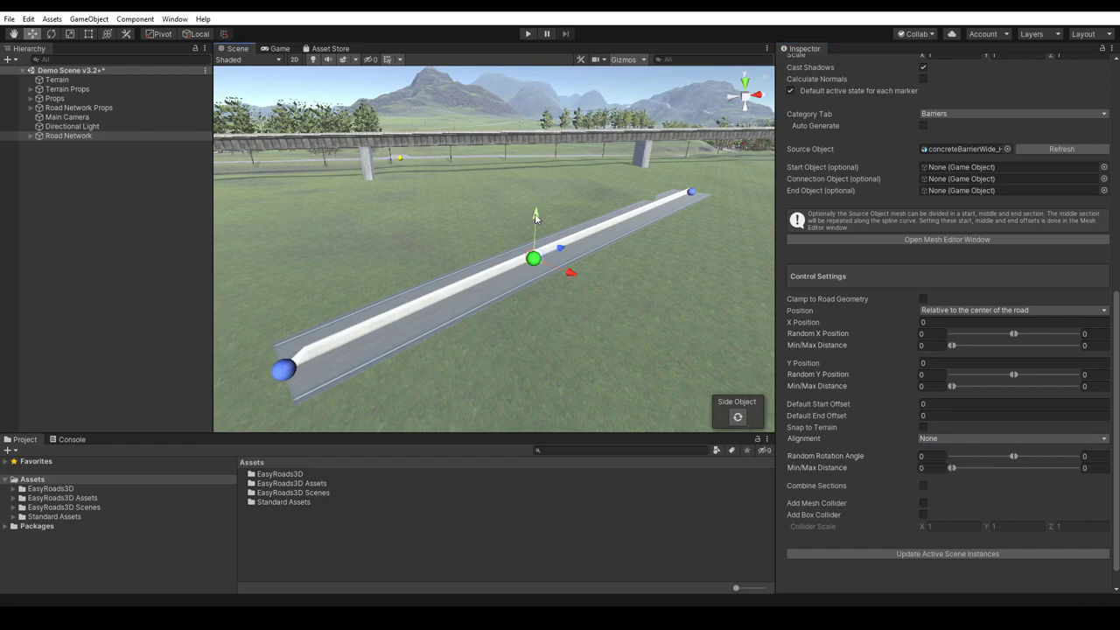
drag(535, 215, 533, 135)
click(234, 60)
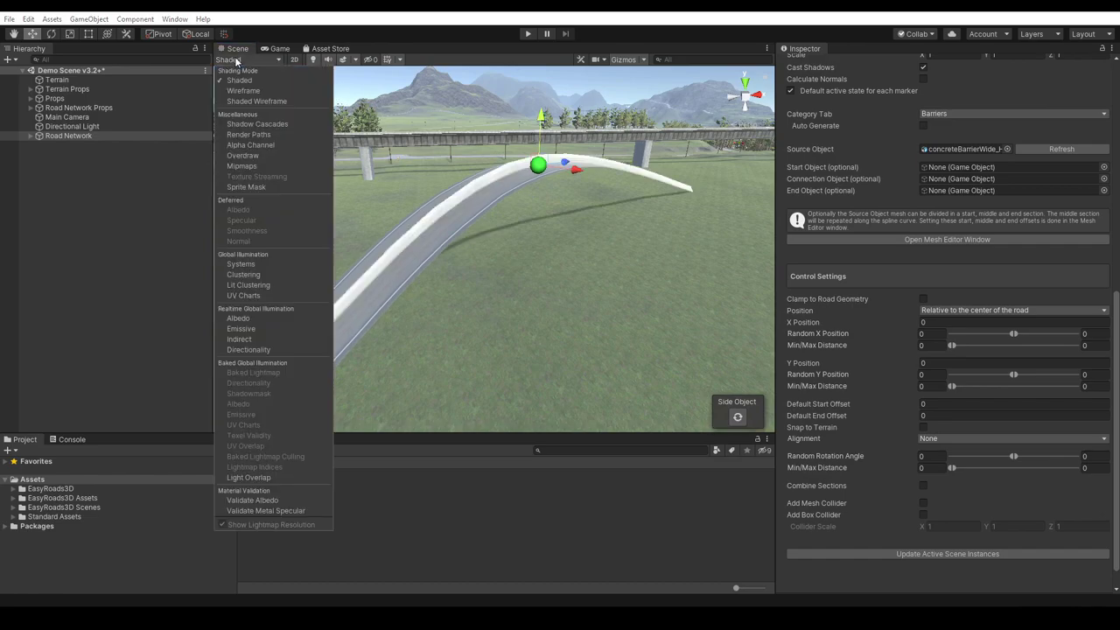
click(254, 102)
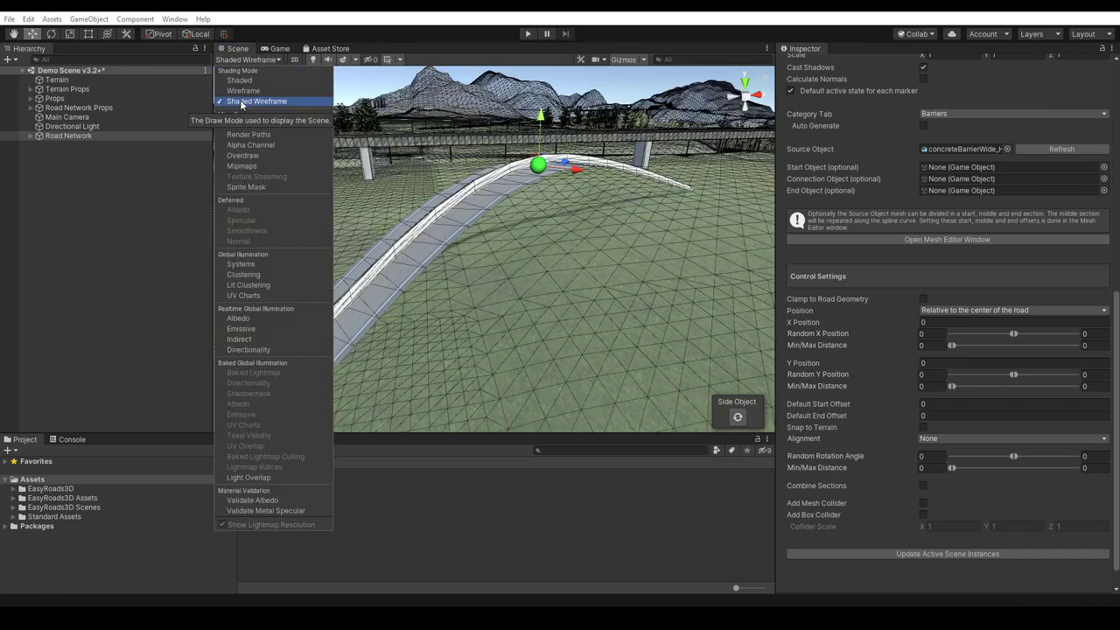
click(484, 206)
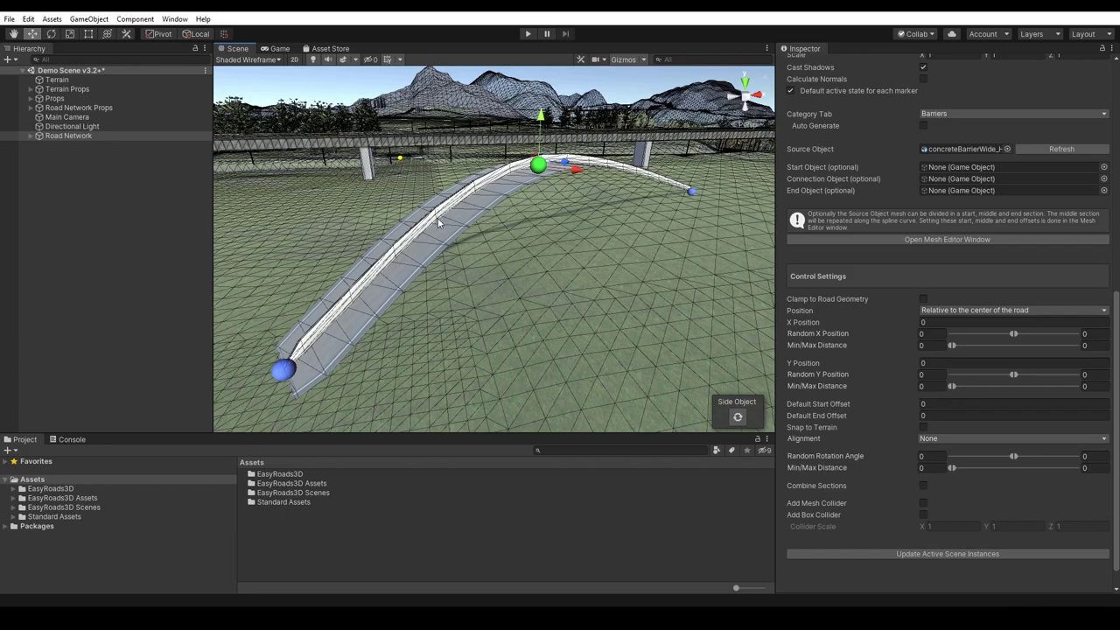
Set barrier Alignment to Path Forward, rebuild it, and switch the scene back to Shaded.
click(936, 439)
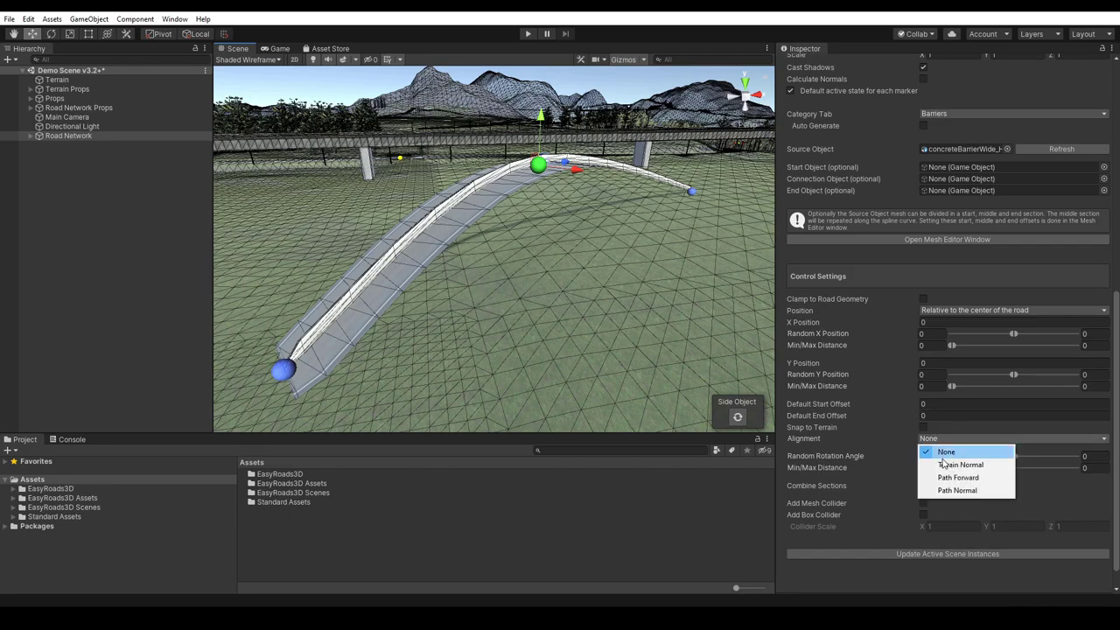
click(946, 477)
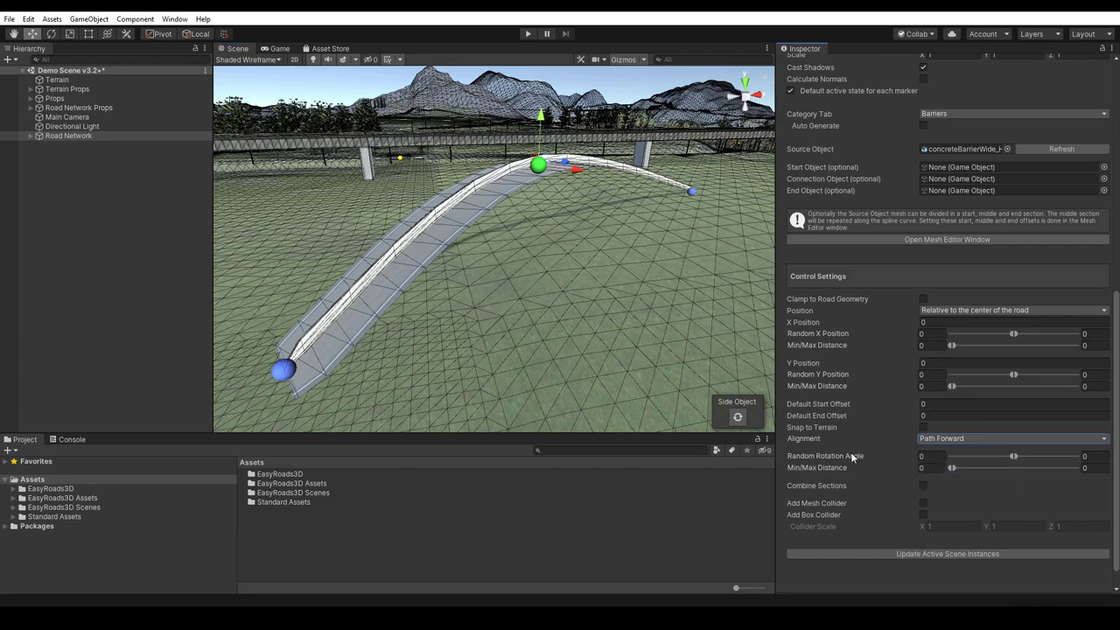
click(737, 417)
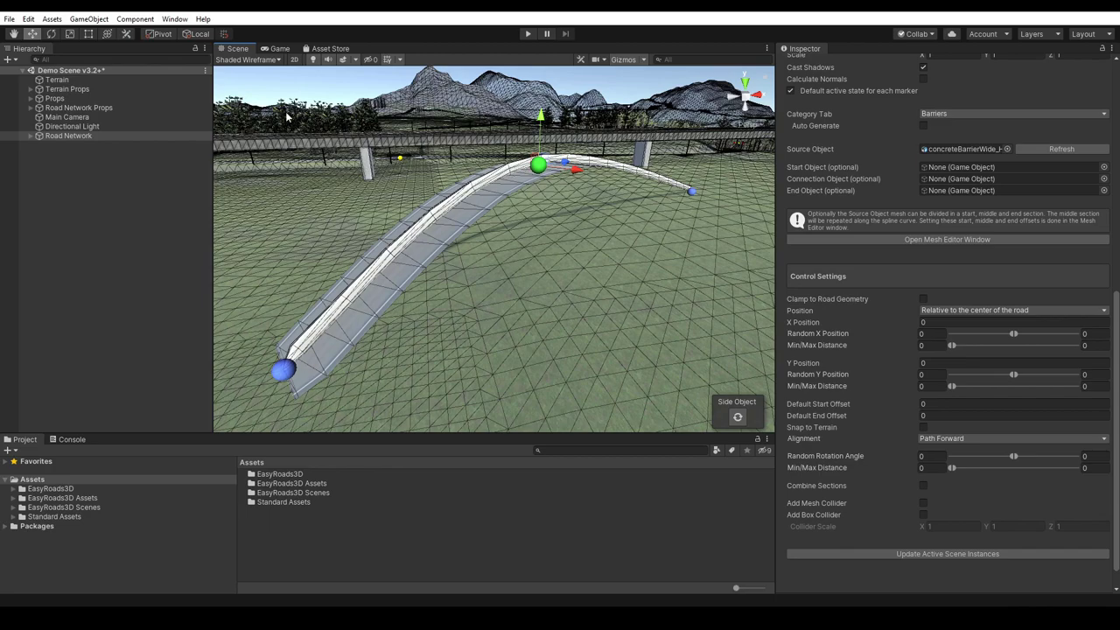
click(263, 60)
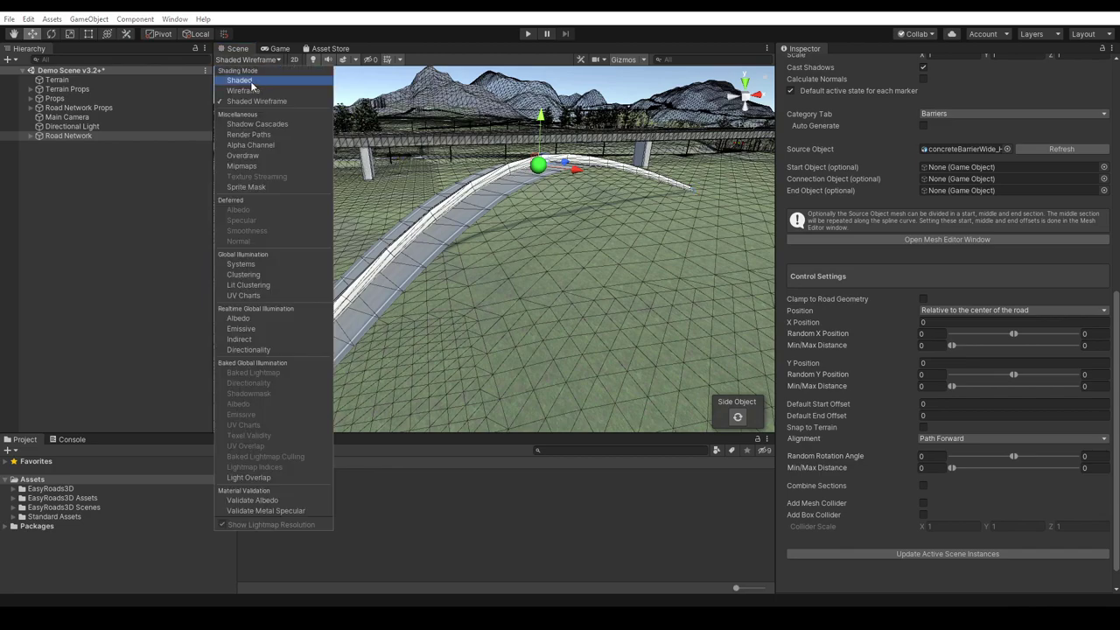
click(246, 82)
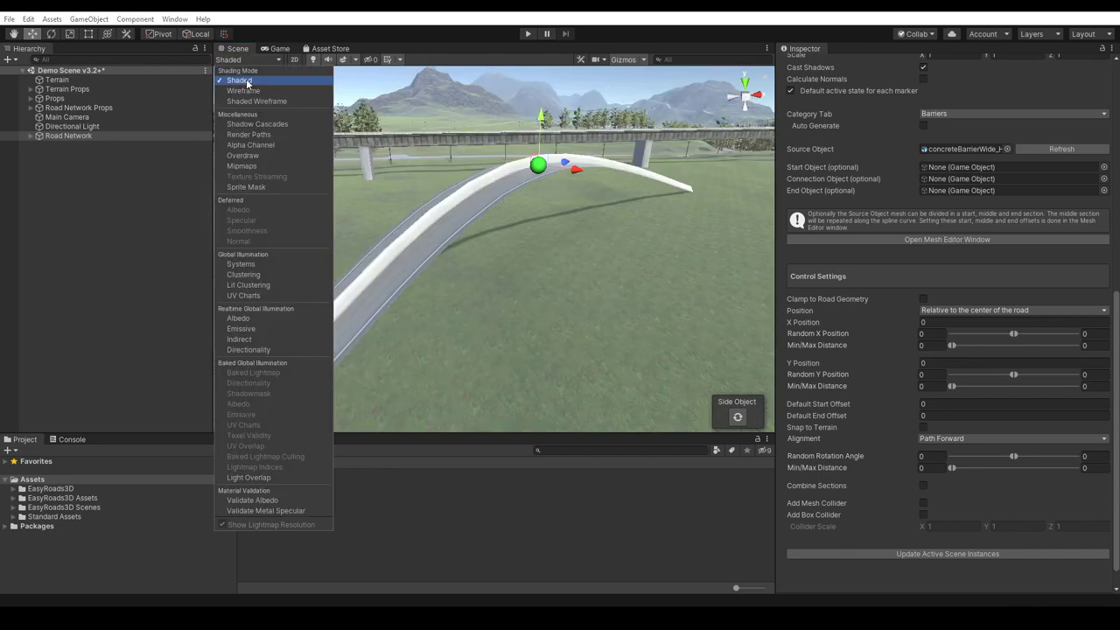
Lower the middle marker to flatten the arch, then bank the road there to a tilt of 30.
click(543, 121)
drag(543, 121, 564, 262)
key(e)
right_drag(564, 345, 655, 338)
key(f)
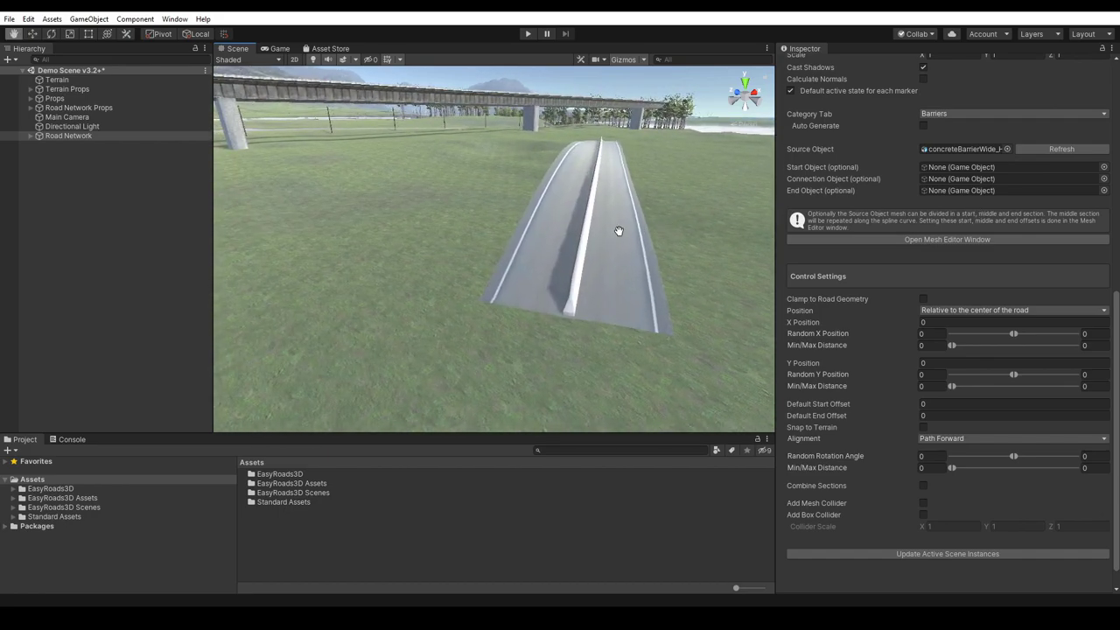
click(596, 164)
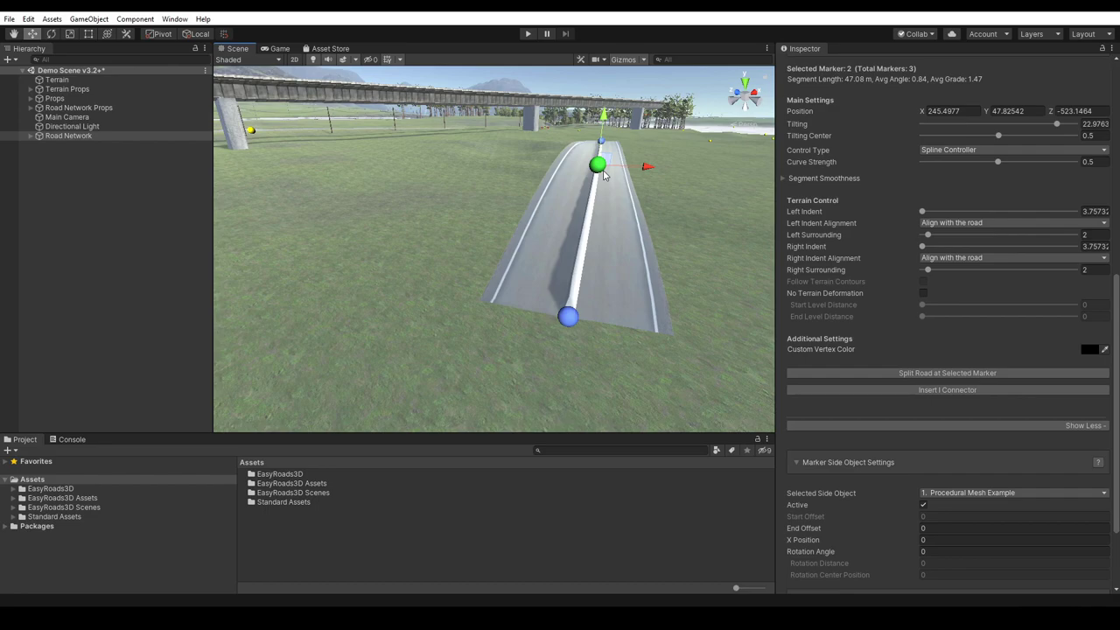
drag(644, 138, 659, 275)
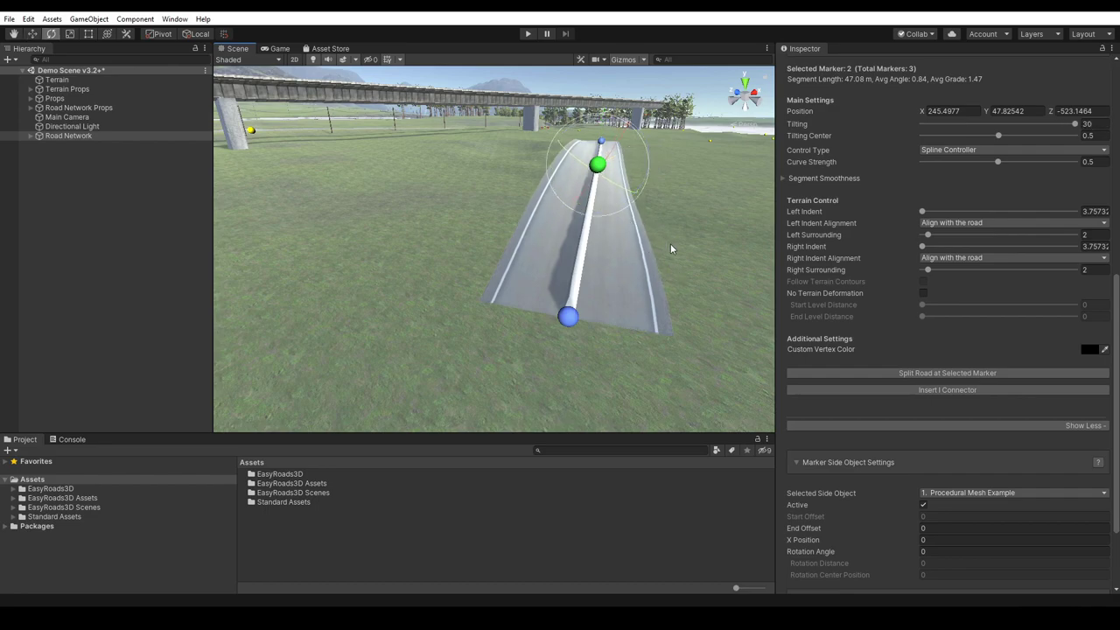
click(670, 246)
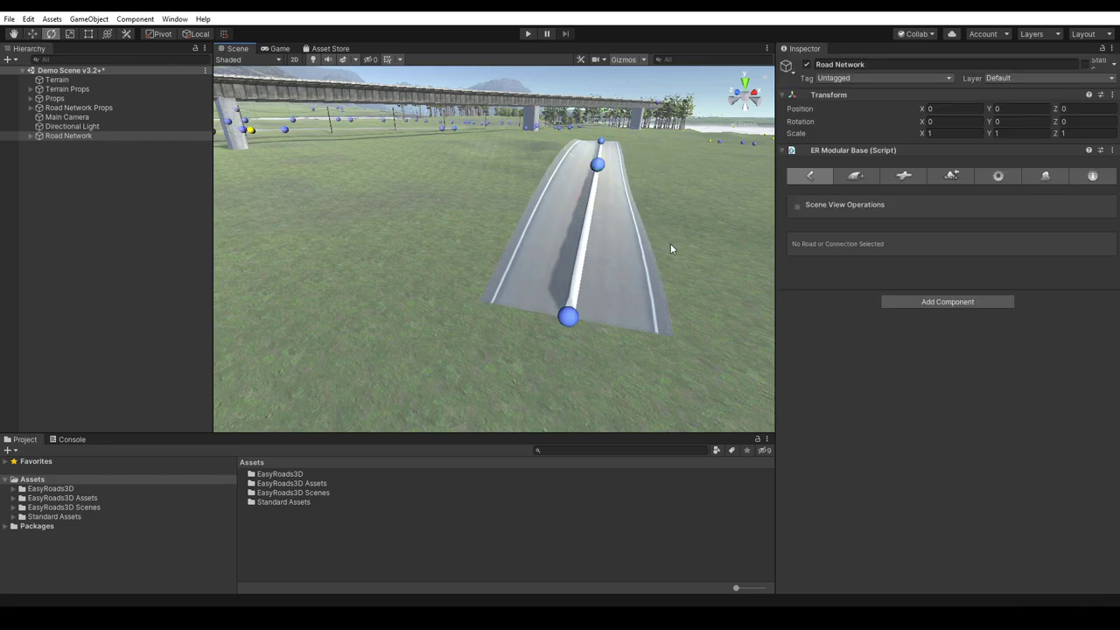
click(597, 167)
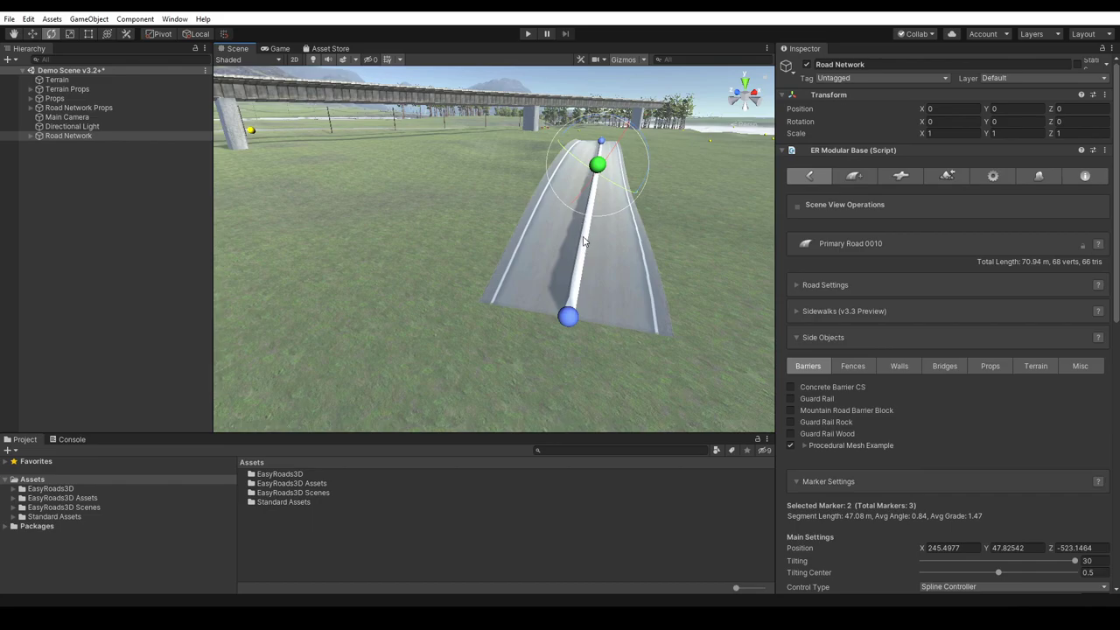
Set the barrier's Alignment to Path Normal in Control Settings and rebuild the side object.
click(1038, 174)
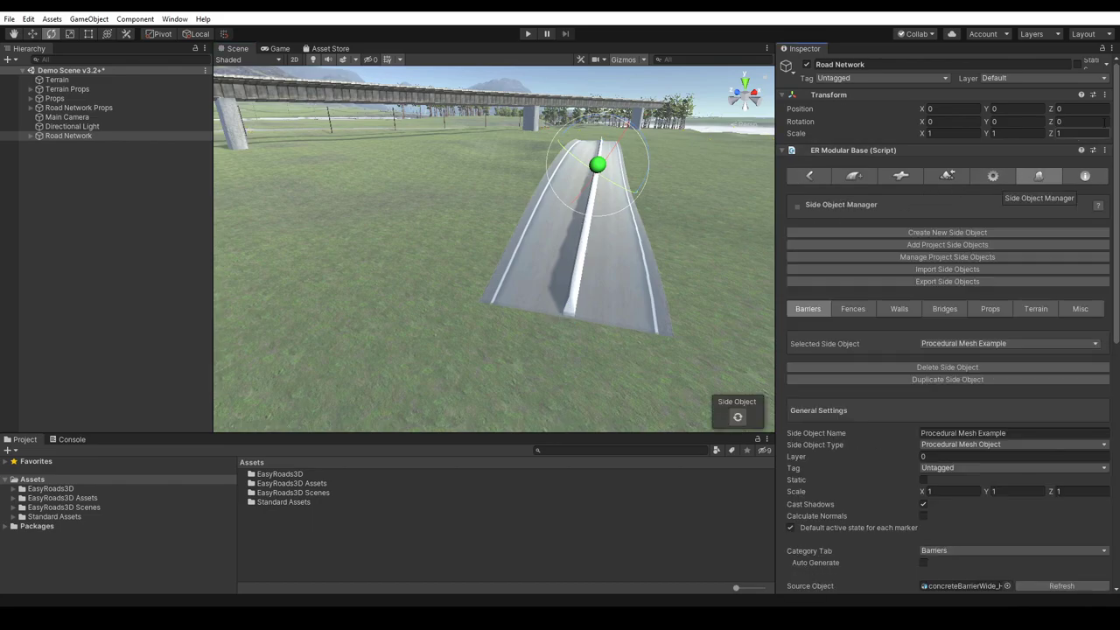
scroll(1118, 105, down, 10)
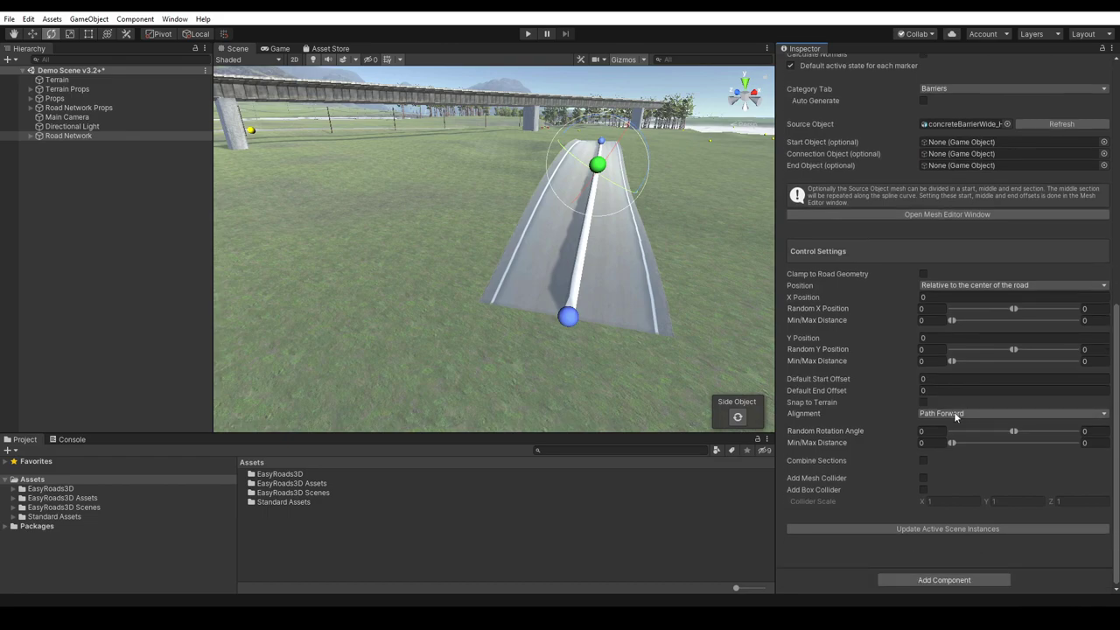
click(953, 413)
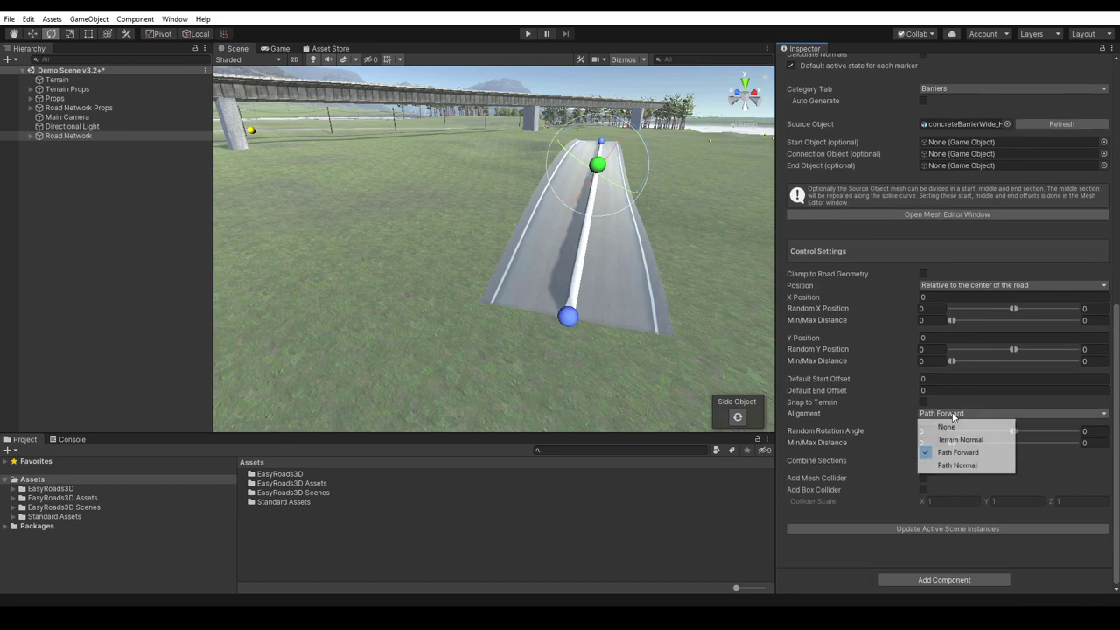
click(955, 466)
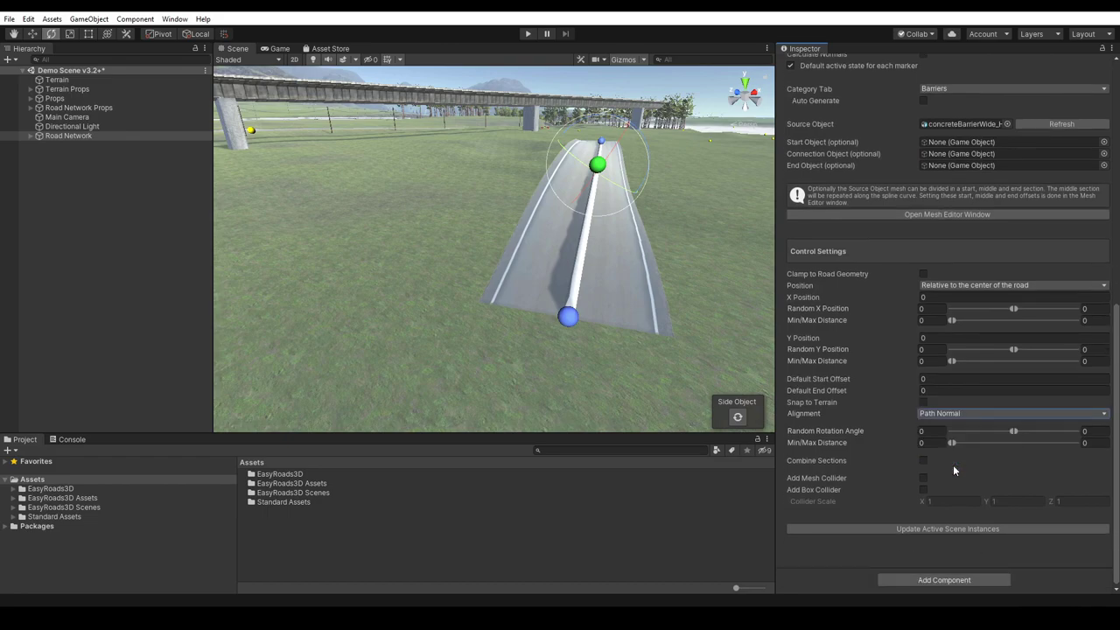
click(738, 417)
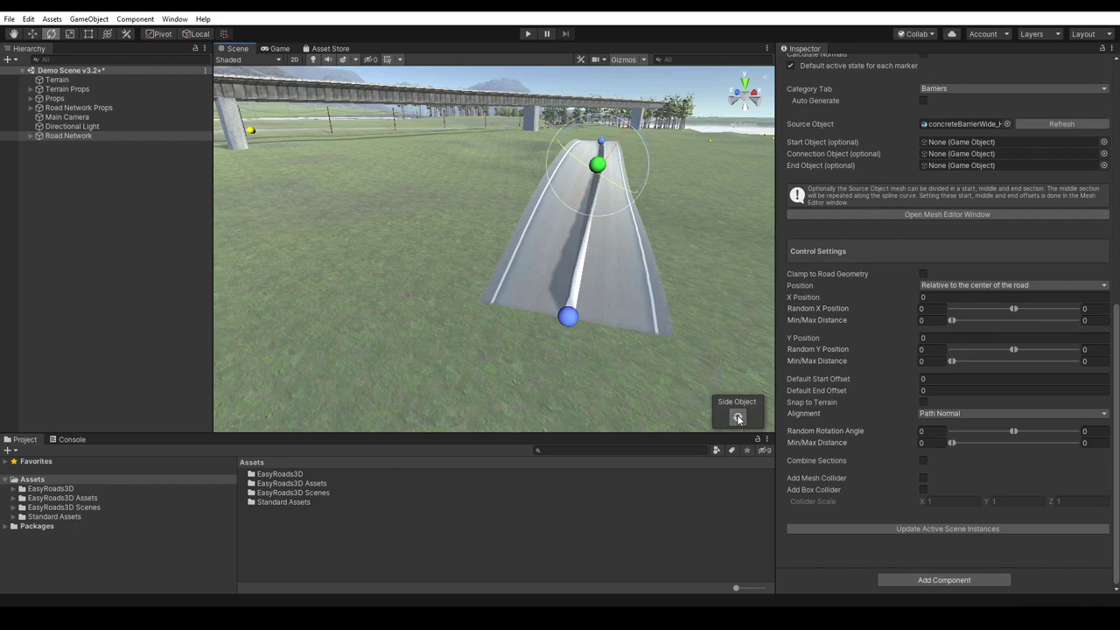
Orbit and pan the view to inspect the barrier leaning with the banked road.
middle_drag(676, 313, 605, 283)
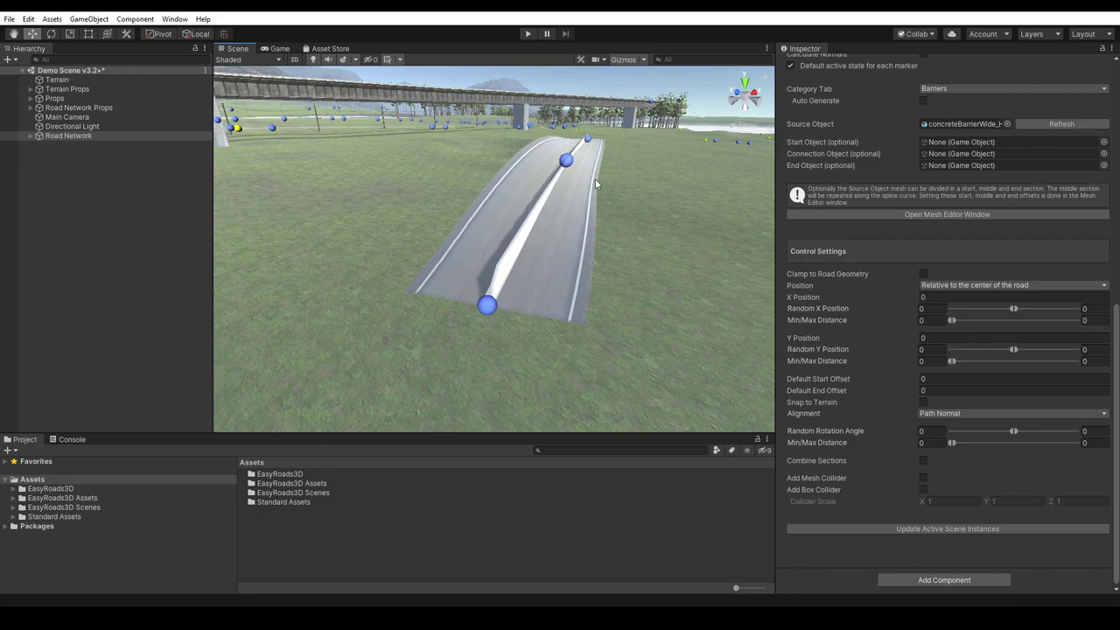
middle_drag(594, 182, 474, 269)
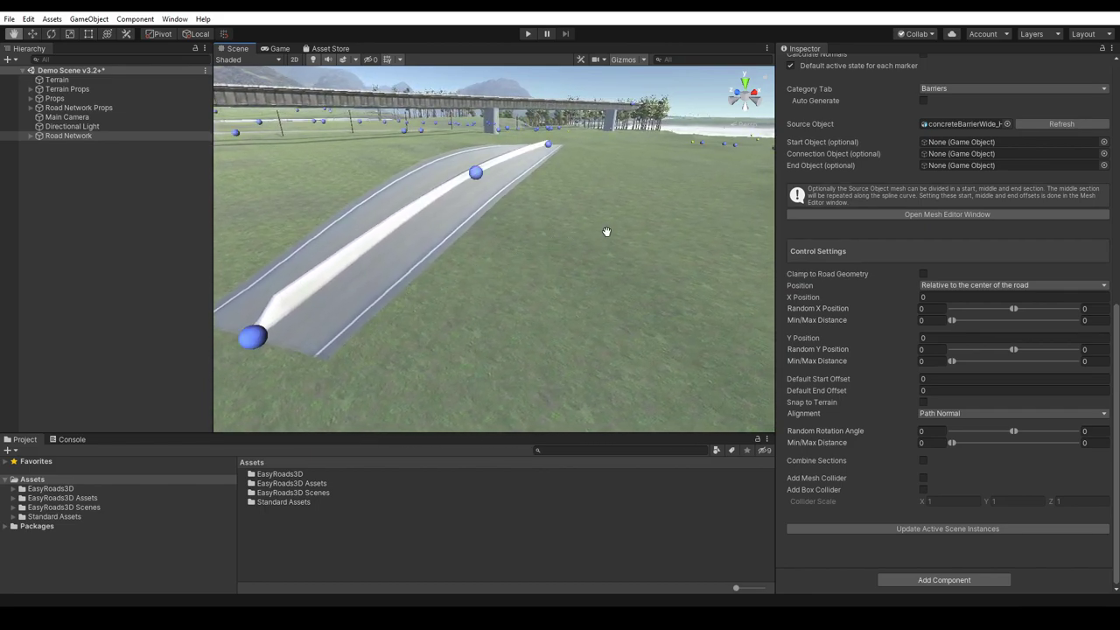
alt+drag(670, 210, 569, 222)
middle_drag(644, 240, 454, 329)
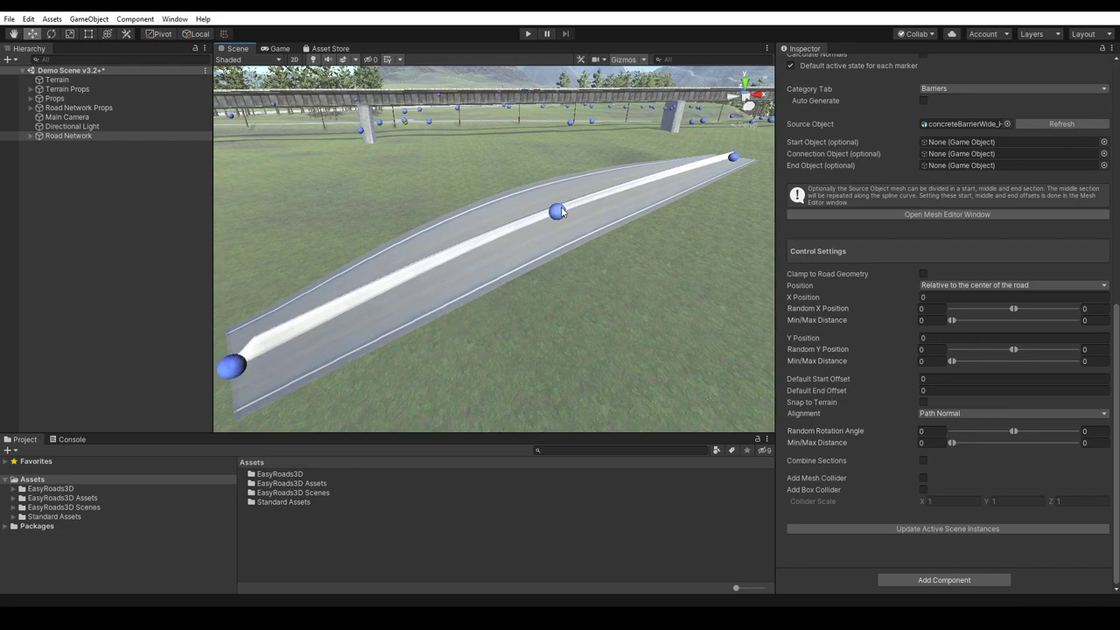
Set the middle marker's Tilting to 0 and drag it slightly down so the road lies flat.
click(558, 213)
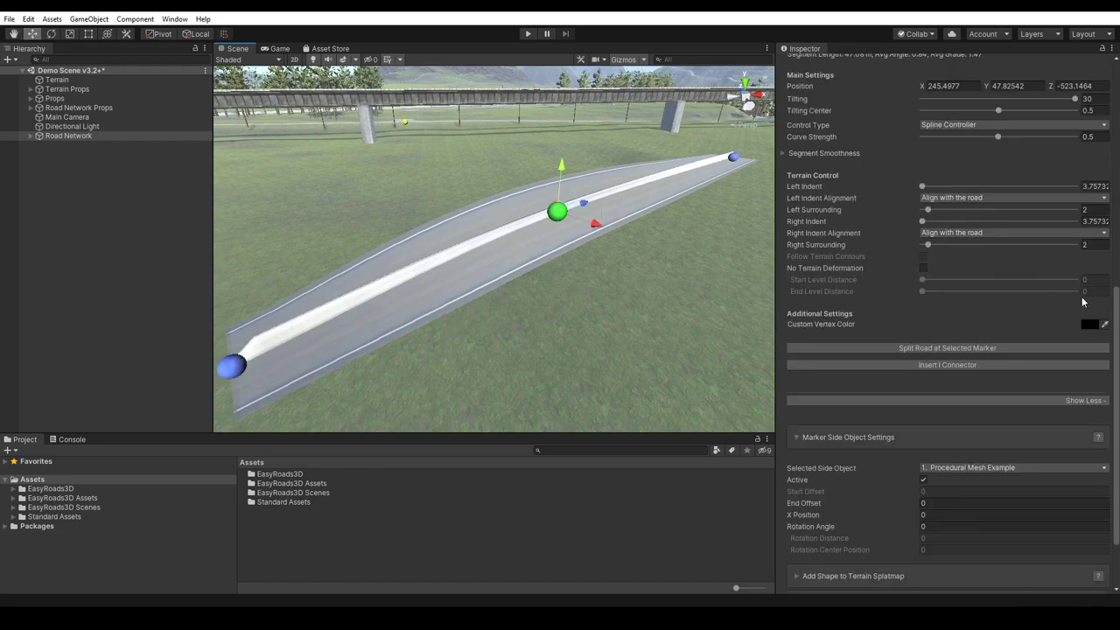
scroll(1111, 315, up, 3)
scroll(954, 323, up, 3)
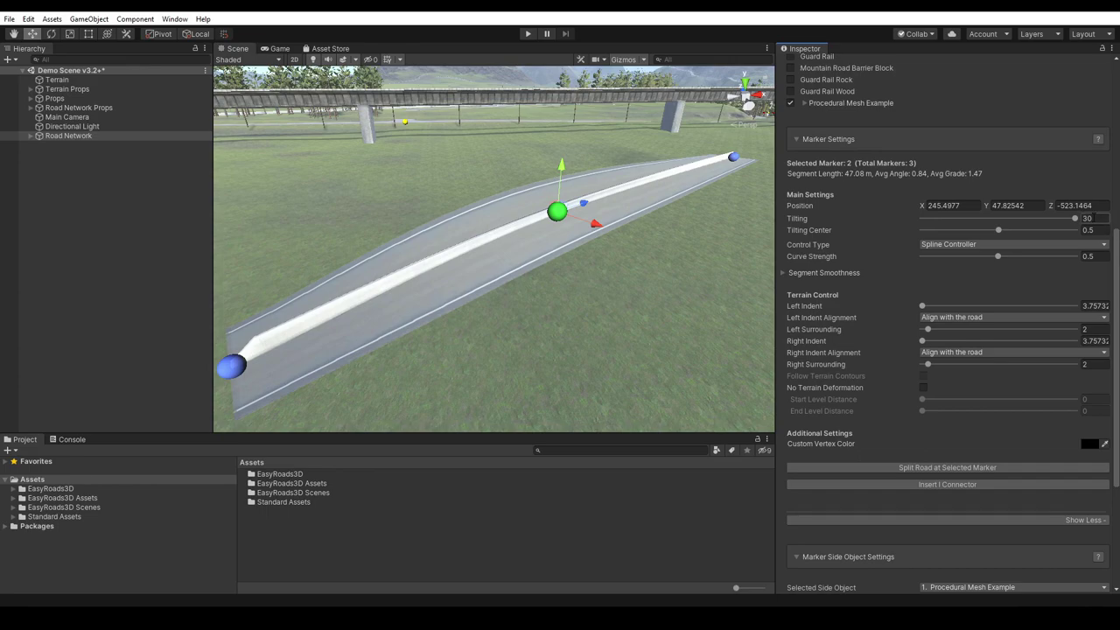
double_click(1087, 218)
text(0)
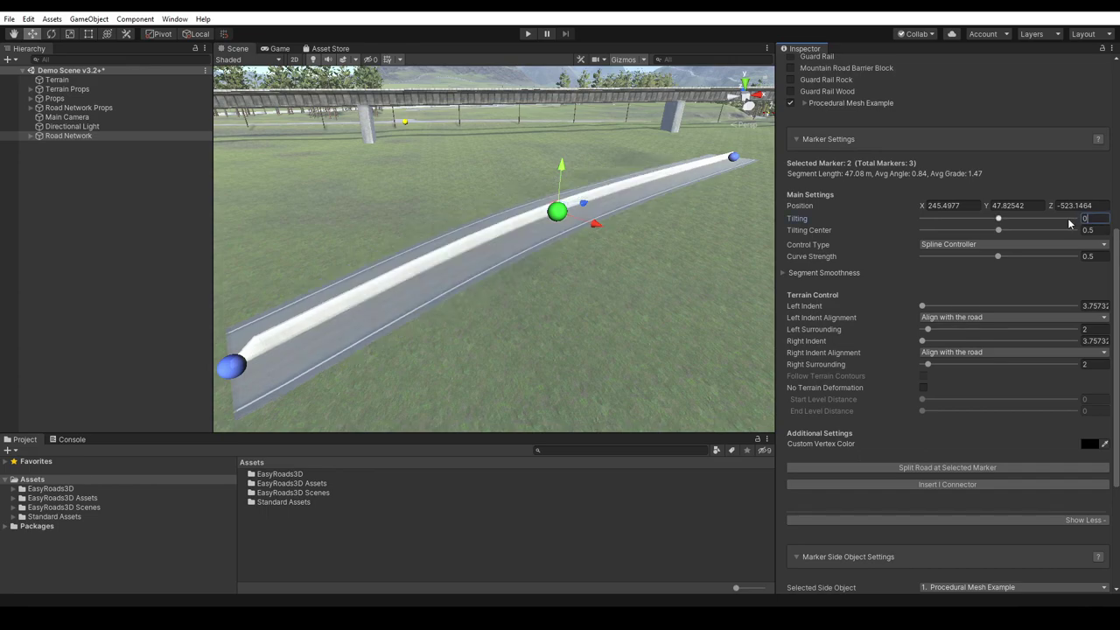
drag(562, 166, 563, 186)
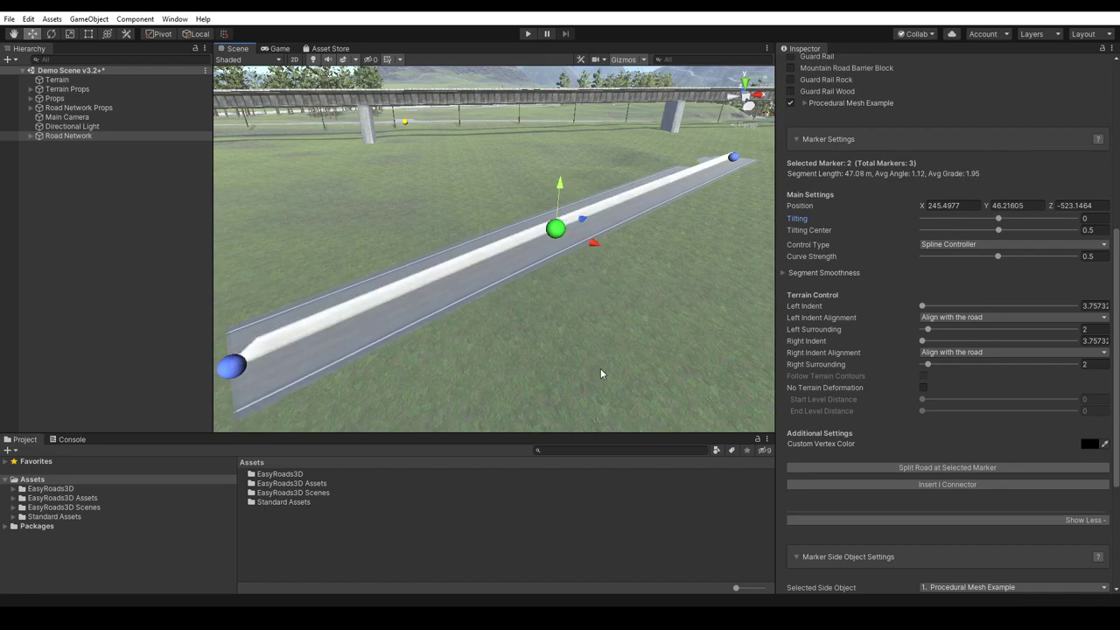
right_drag(600, 373, 612, 307)
scroll(949, 323, up, 10)
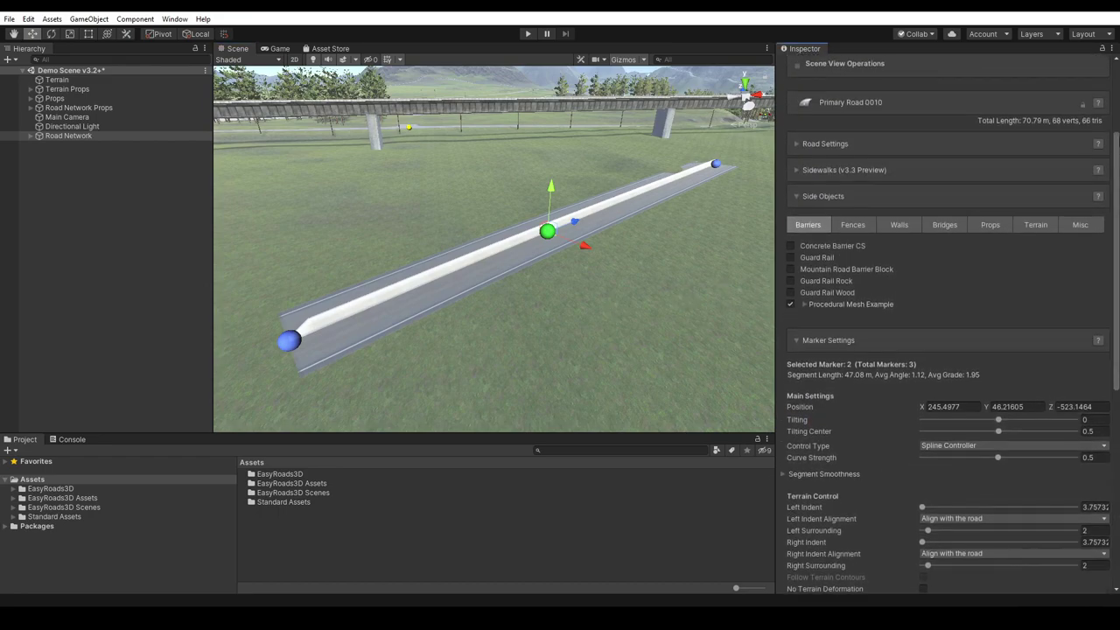
Show the Procedural Mesh Example side object settings down to Control Settings and its collider options.
click(1038, 111)
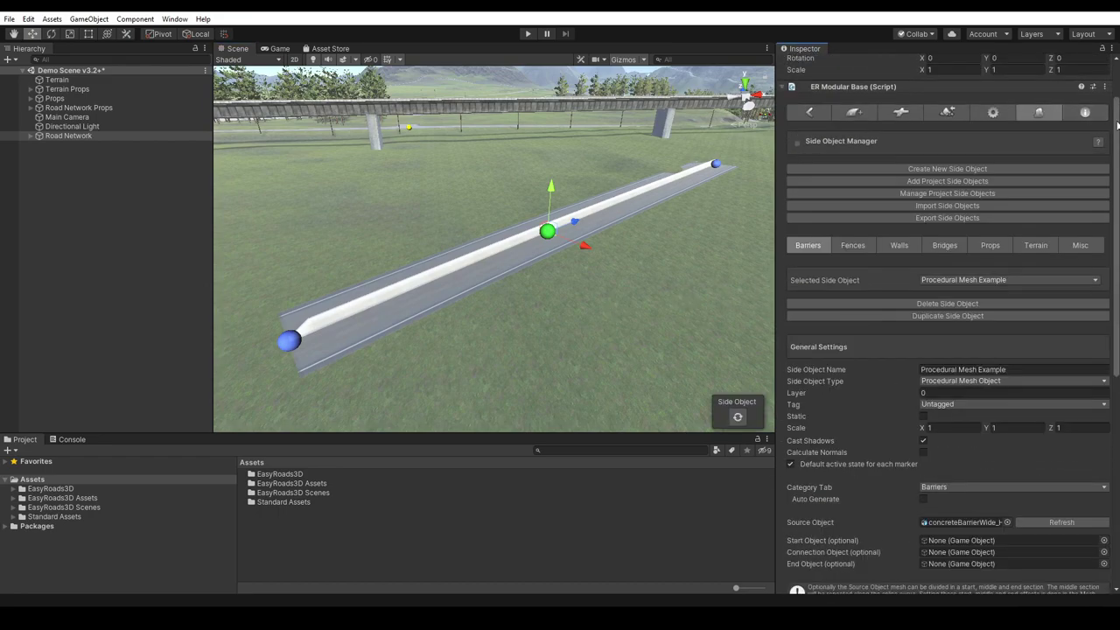
drag(1109, 127, 1111, 208)
scroll(1029, 460, down, 5)
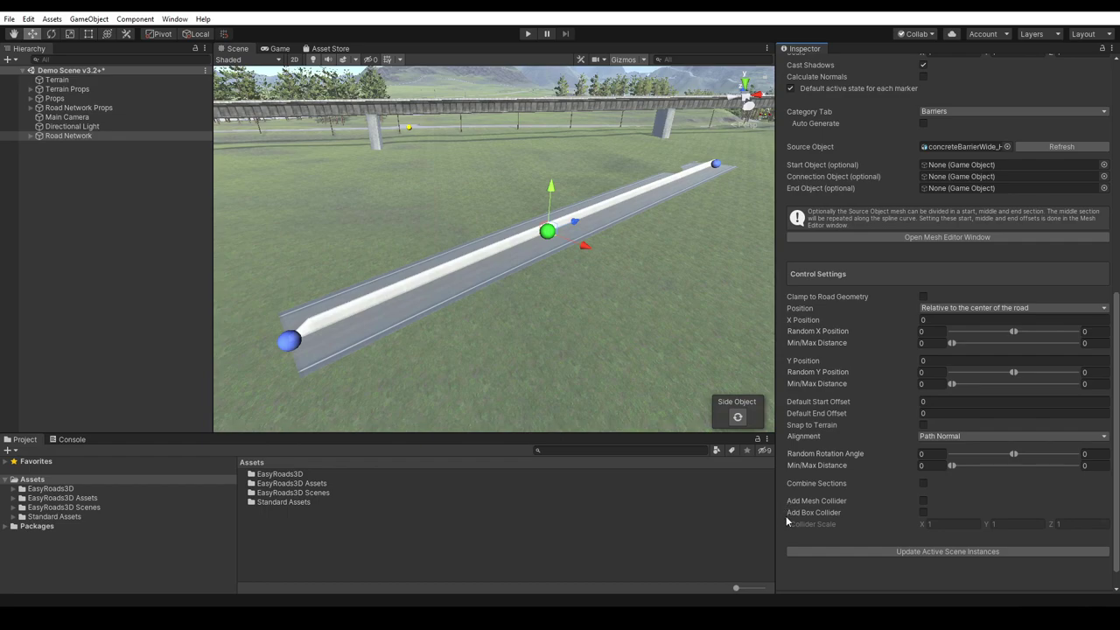
Switch the barrier from a box collider to a mesh collider, rebuilding it after each change.
click(924, 513)
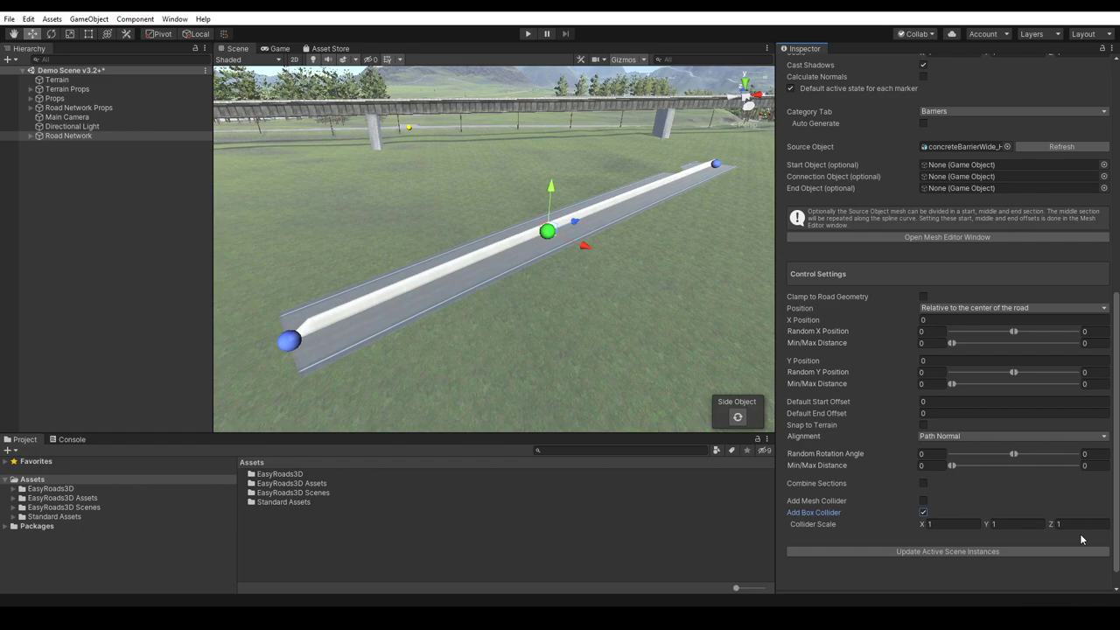
click(736, 419)
alt+drag(503, 353, 513, 331)
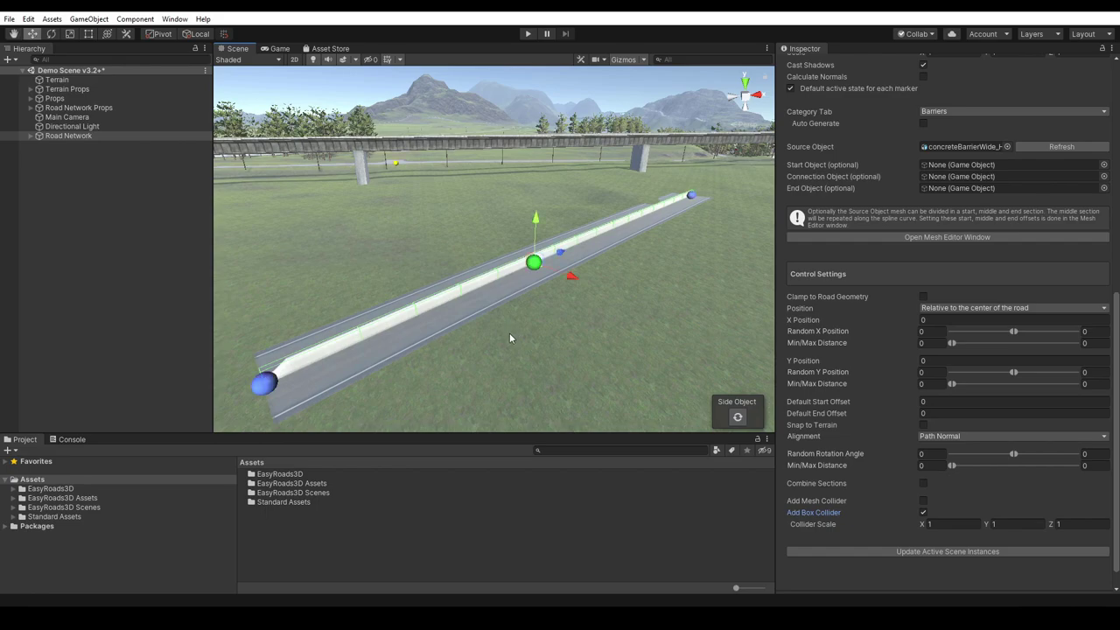
click(922, 500)
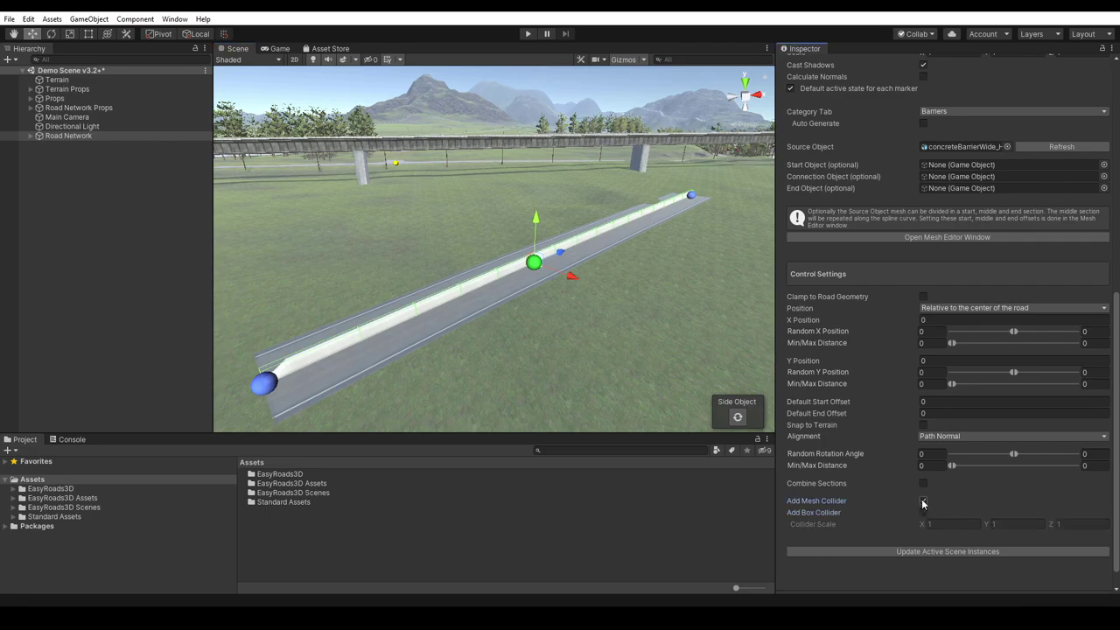
click(738, 419)
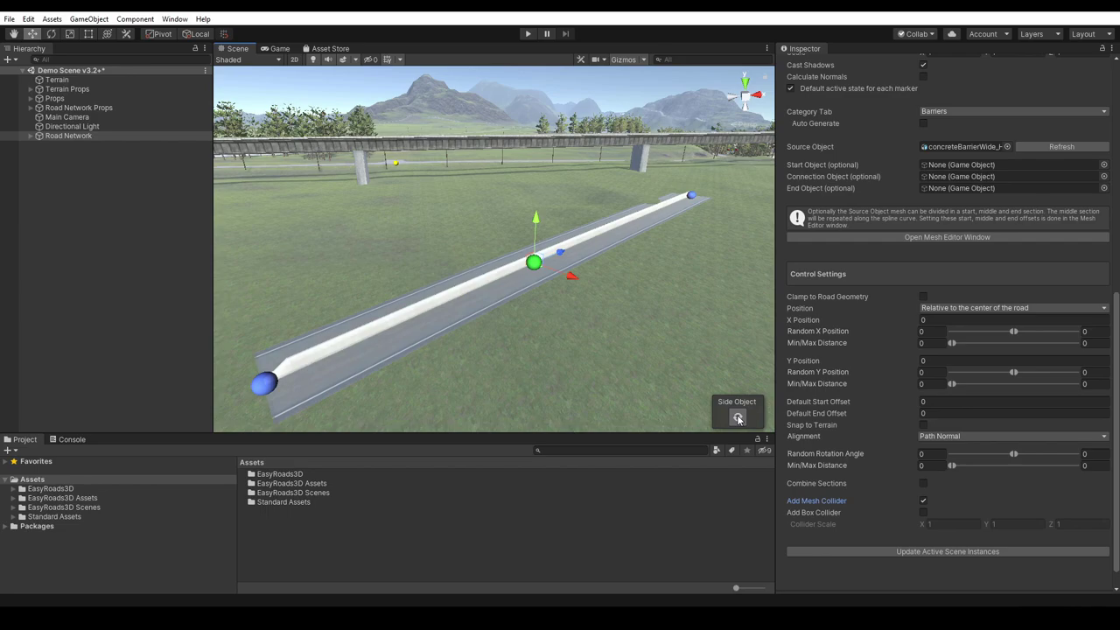